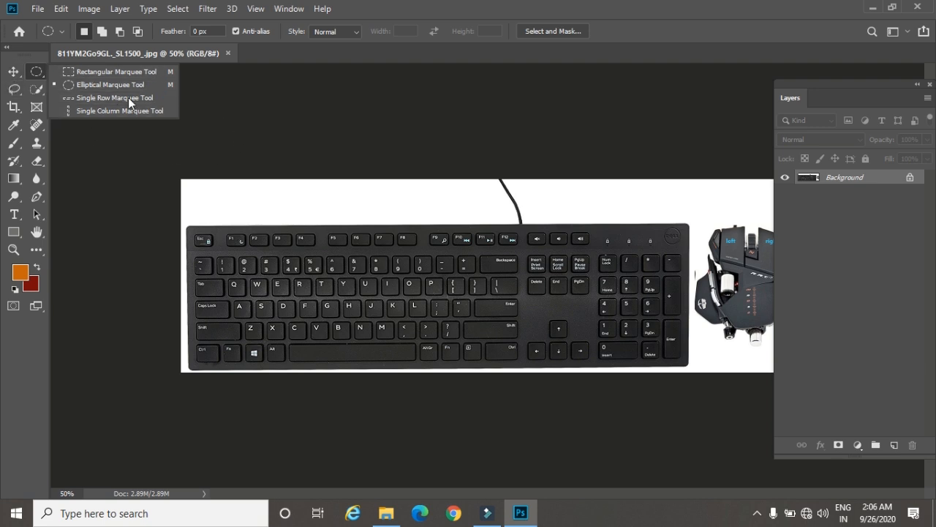
Step: Create a new landscape photo document from the Landscape, 5 x 7 preset at 300 ppi with a white background
click(14, 73)
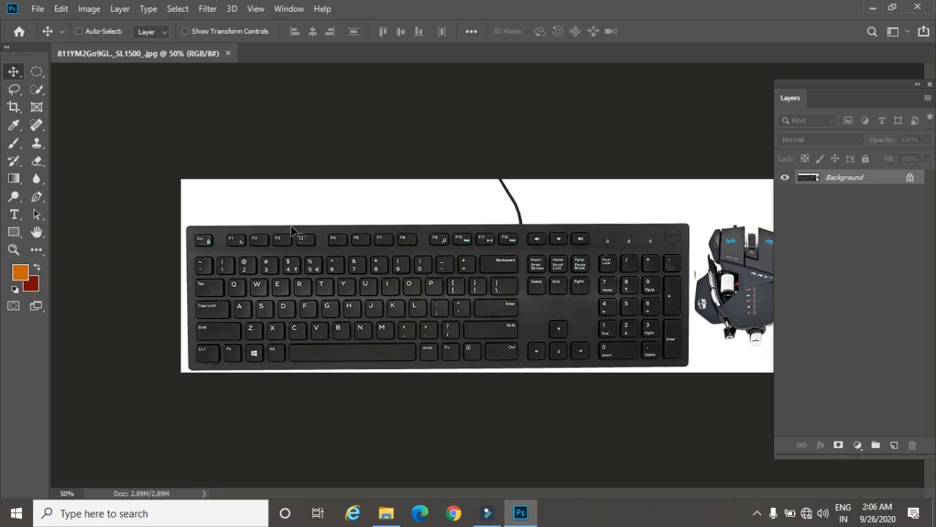
key(ctrl+n)
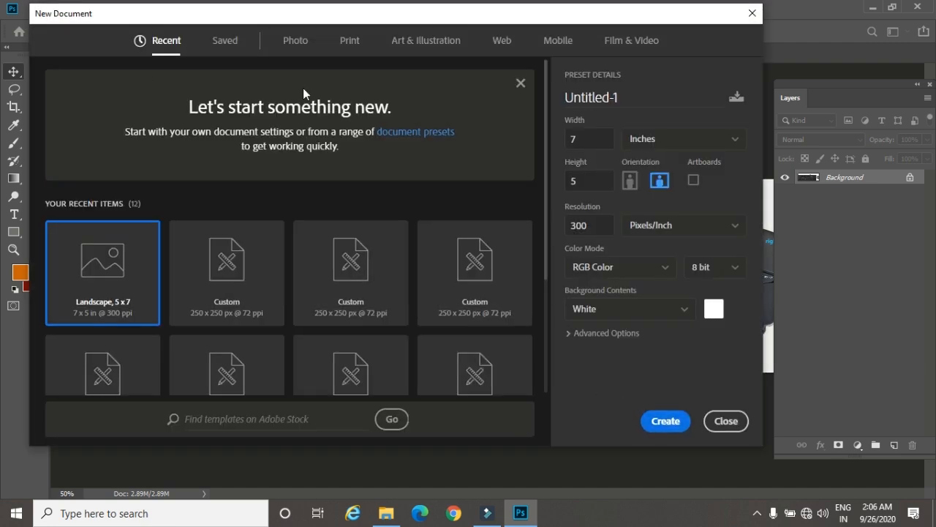
click(297, 41)
click(487, 141)
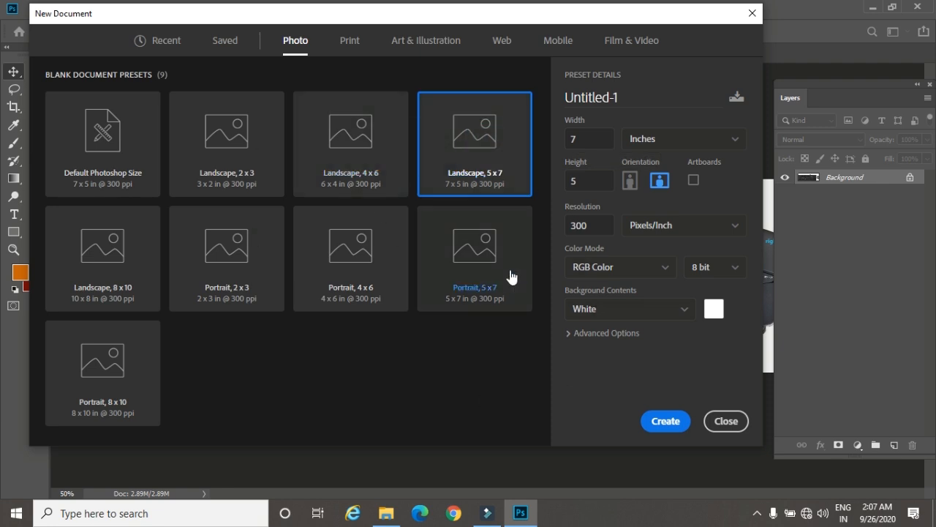
click(664, 422)
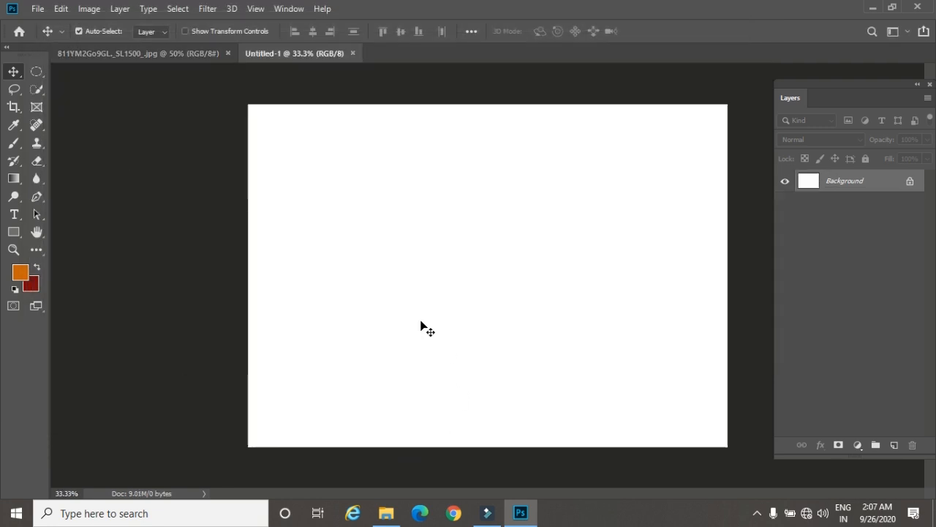
Step: Draw successive rectangular marquee selections on the blank canvas, each replacing the previous one, ending with one near the upper left
click(36, 71)
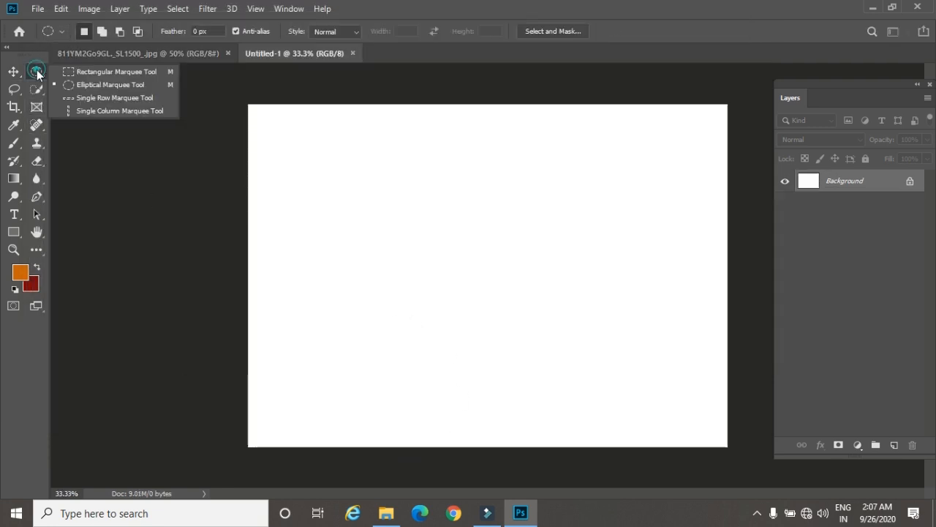
click(98, 73)
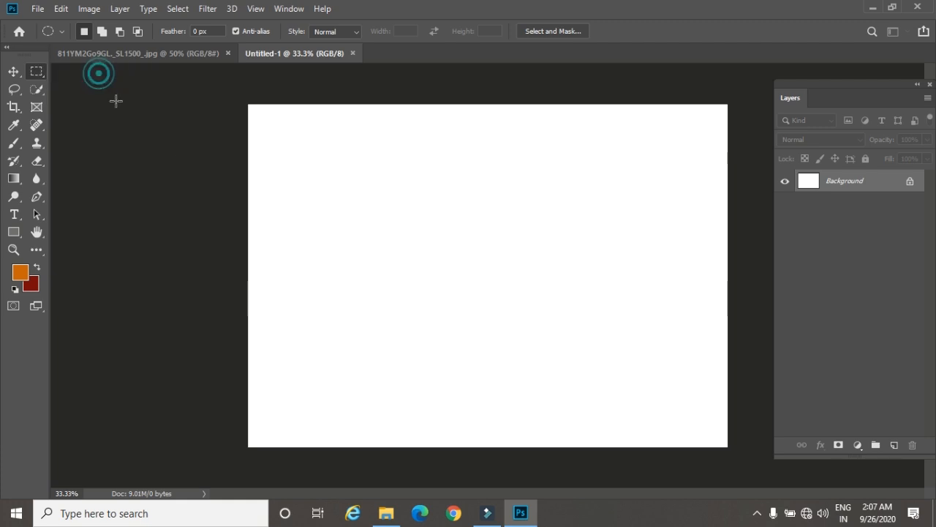
drag(300, 140, 461, 286)
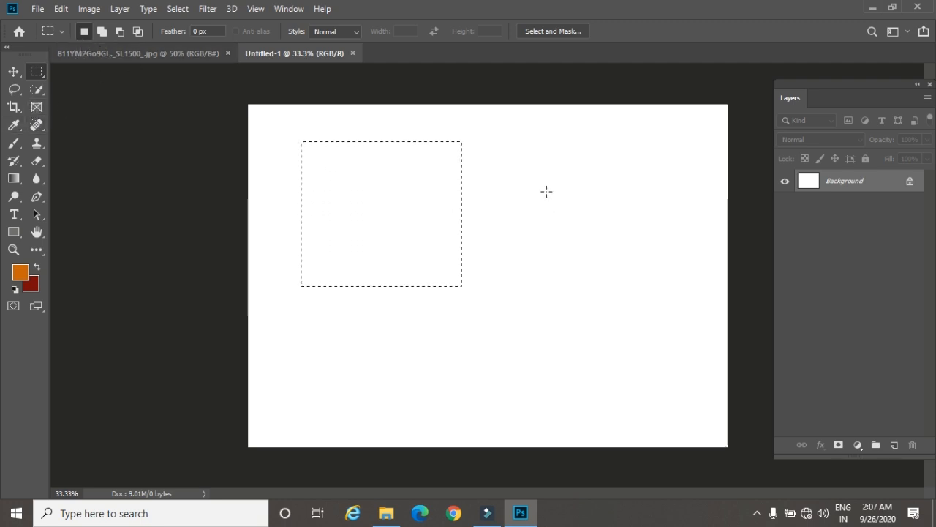
drag(500, 150, 618, 245)
drag(277, 150, 383, 263)
Step: Add two more rectangles beside the existing selection using the Add to selection mode
click(101, 32)
drag(397, 152, 476, 257)
drag(490, 151, 575, 286)
Step: Subtract the upper-left corner from the first selected rectangle, and intersect the selection with a small area over its remaining upper part
click(121, 31)
drag(267, 139, 360, 190)
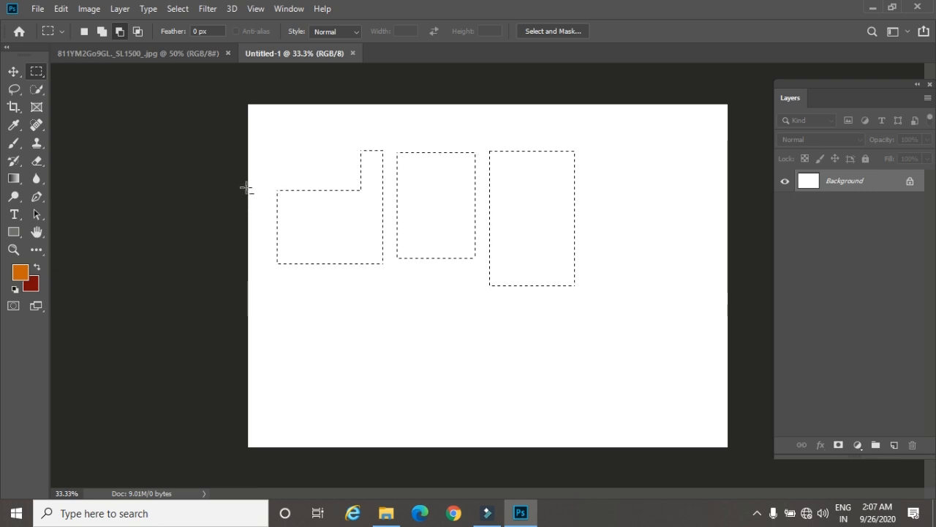
click(138, 31)
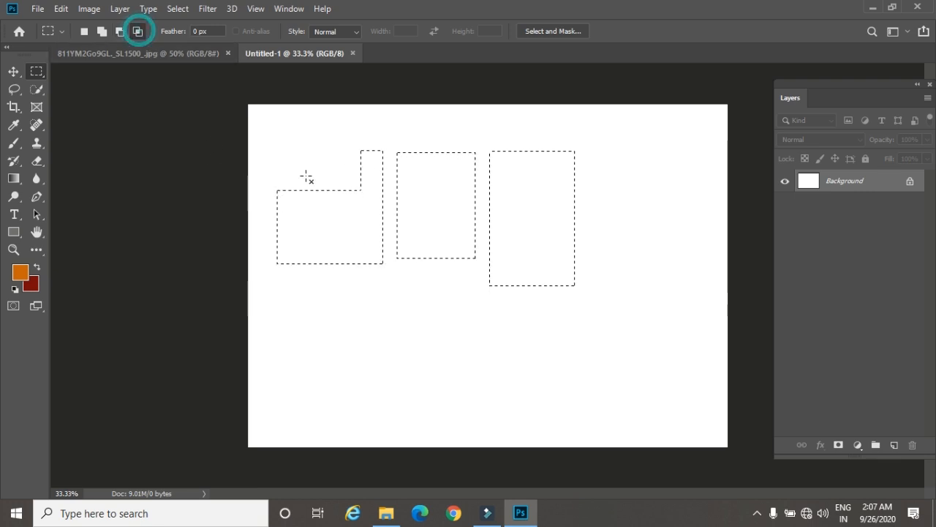
drag(345, 142, 384, 175)
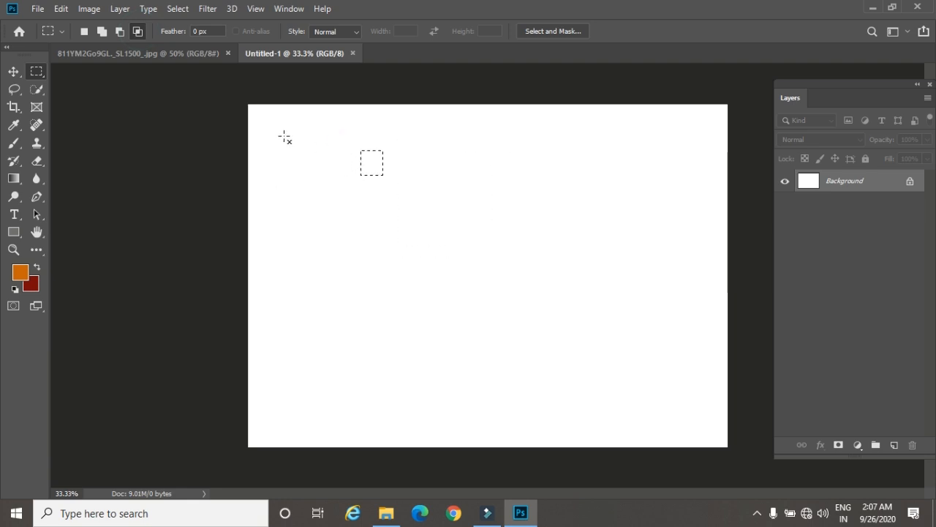
Step: Restore the New selection mode and deselect everything in the blank document
click(83, 31)
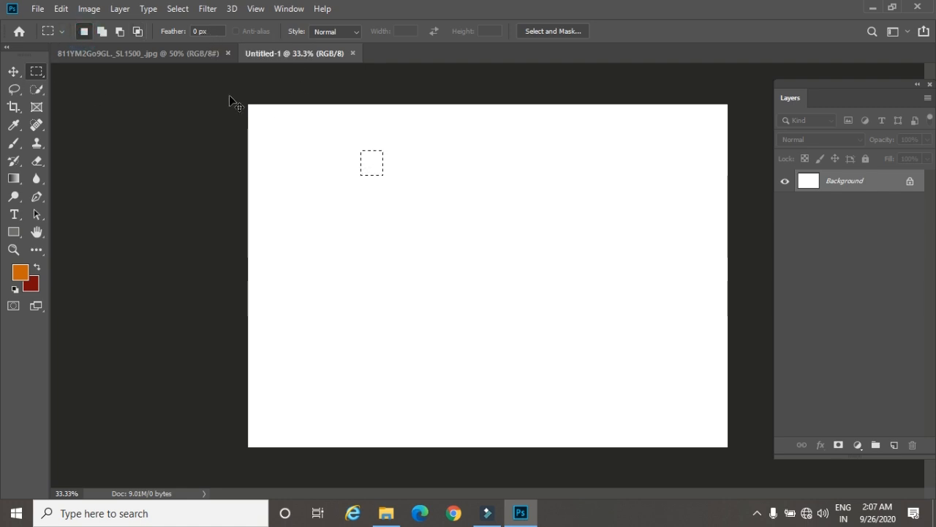
key(ctrl+d)
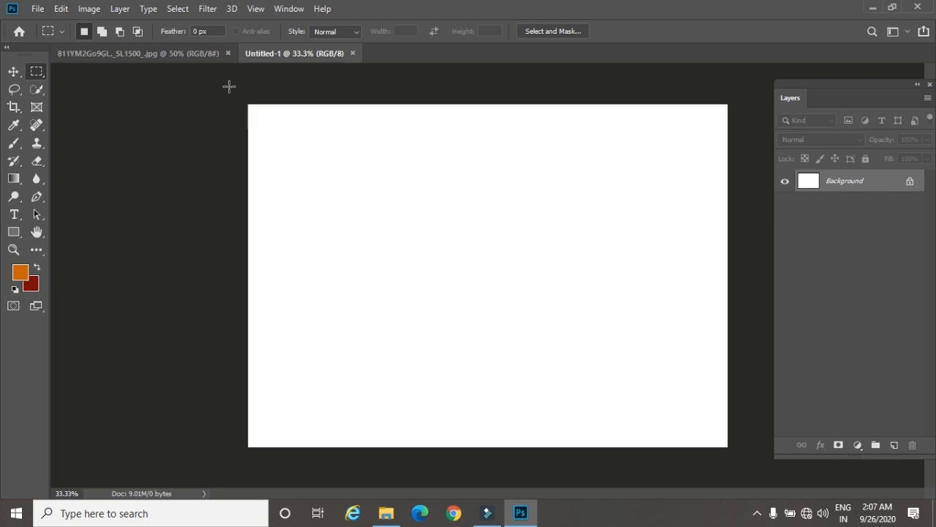
click(179, 9)
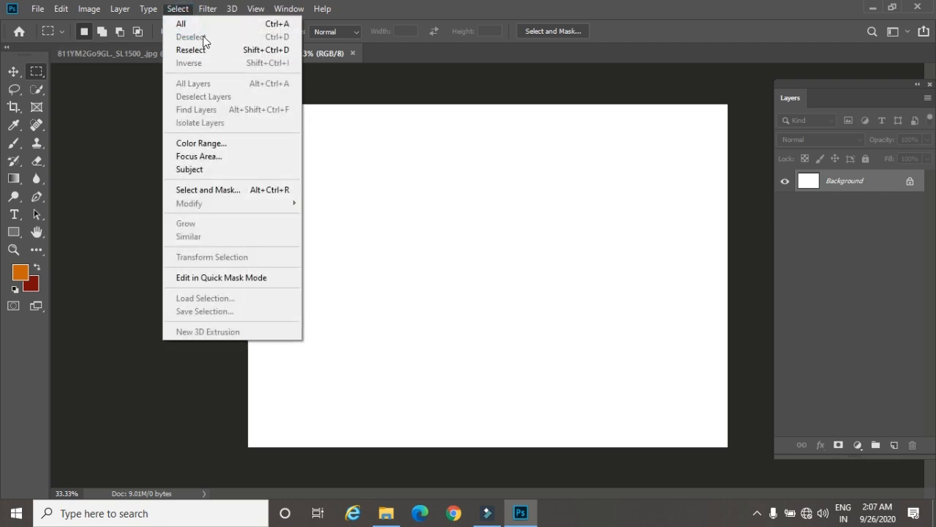
click(96, 51)
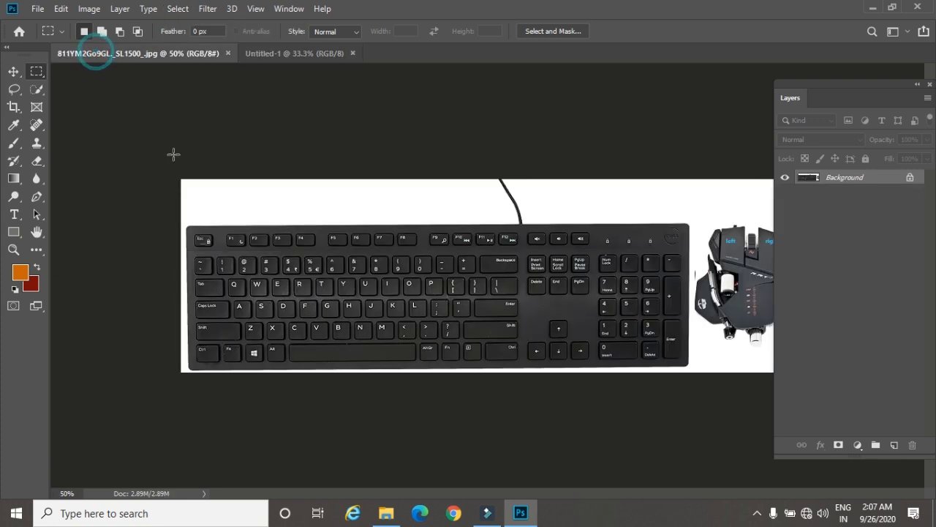
click(257, 58)
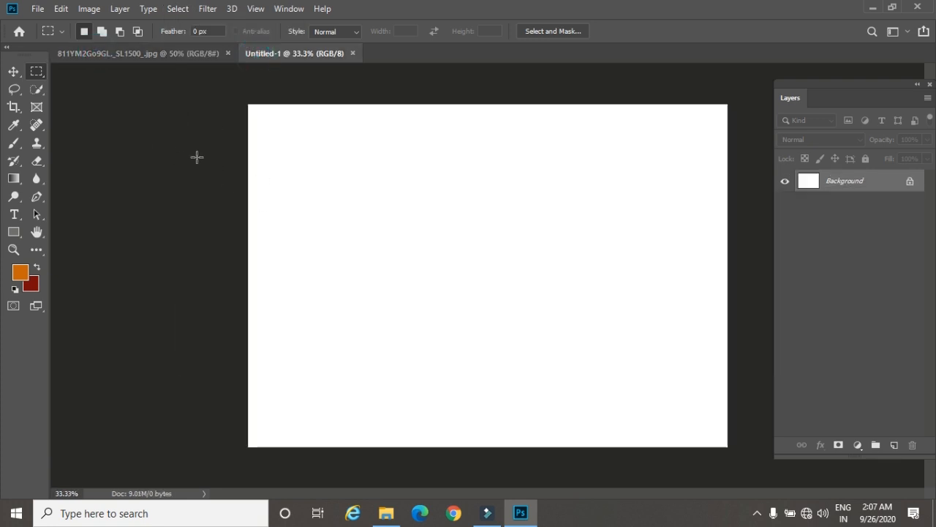
Step: On a new layer, fill a rectangular selection near the canvas's upper left with the orange foreground color, and refill it with the dark red background color
drag(282, 167, 401, 262)
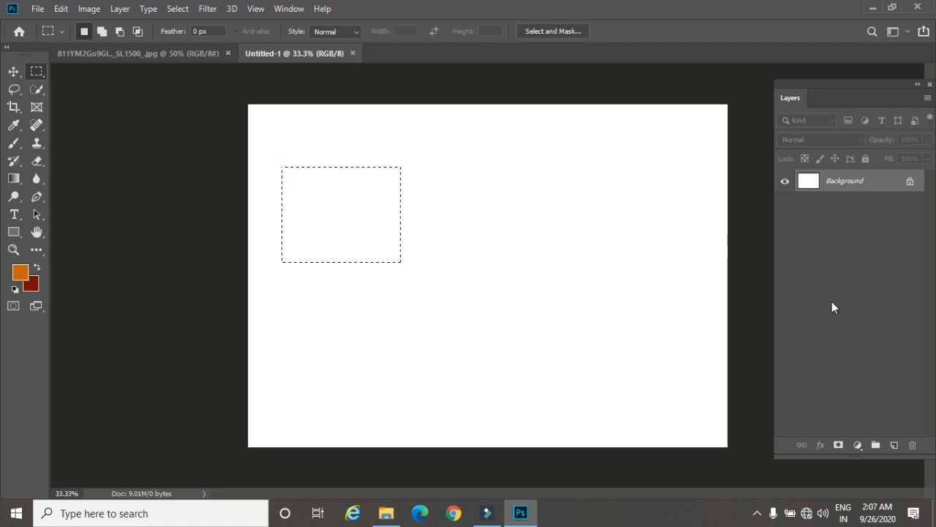
click(894, 445)
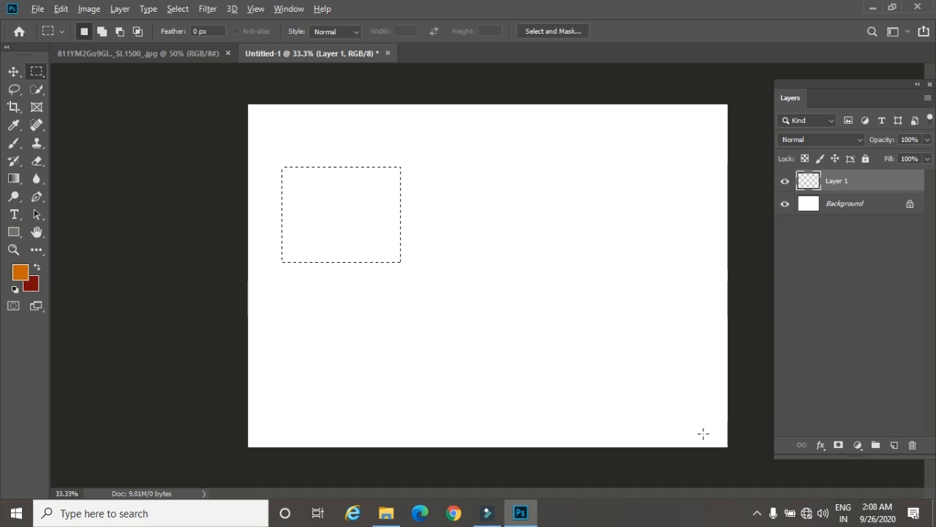
key(alt+BackSpace)
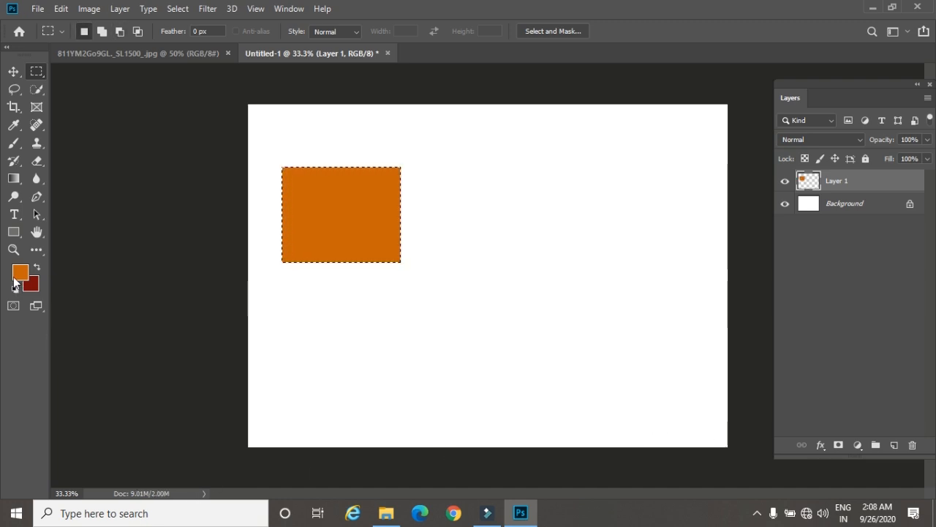
key(ctrl+BackSpace)
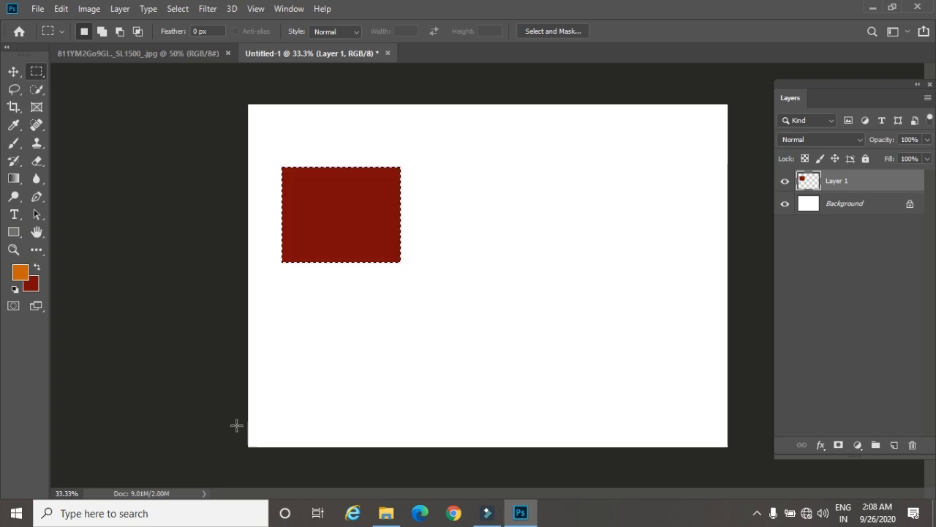
Step: Swap the colors to dark red foreground and orange background, and deselect the rectangle in the untitled document
click(158, 54)
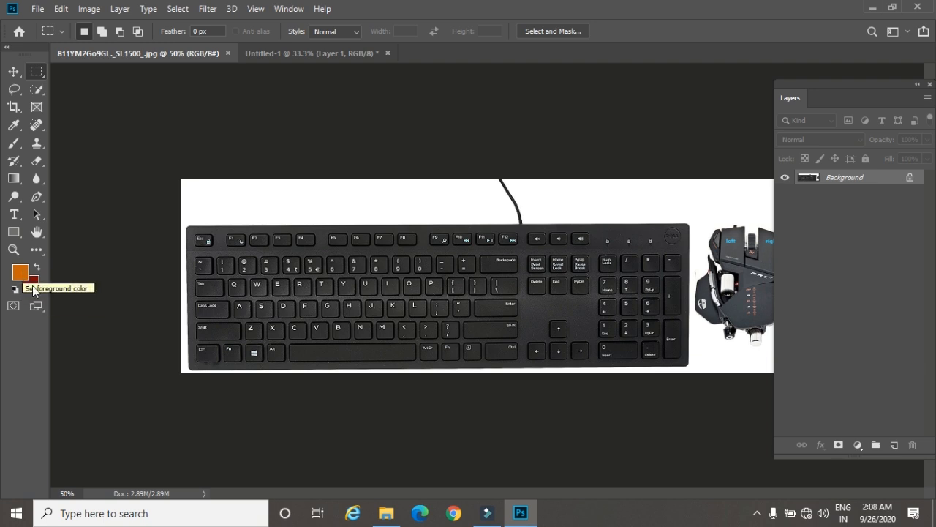
key(x)
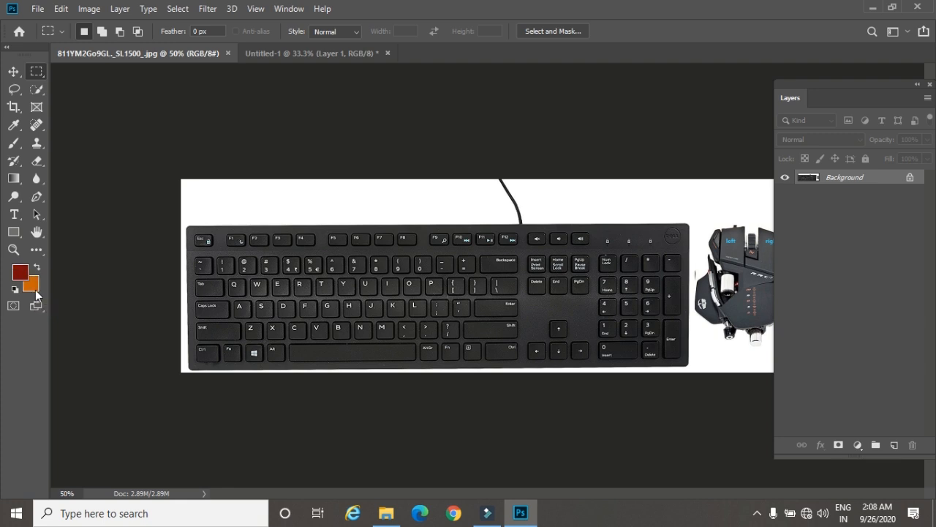
key(x)
key(x)
click(278, 56)
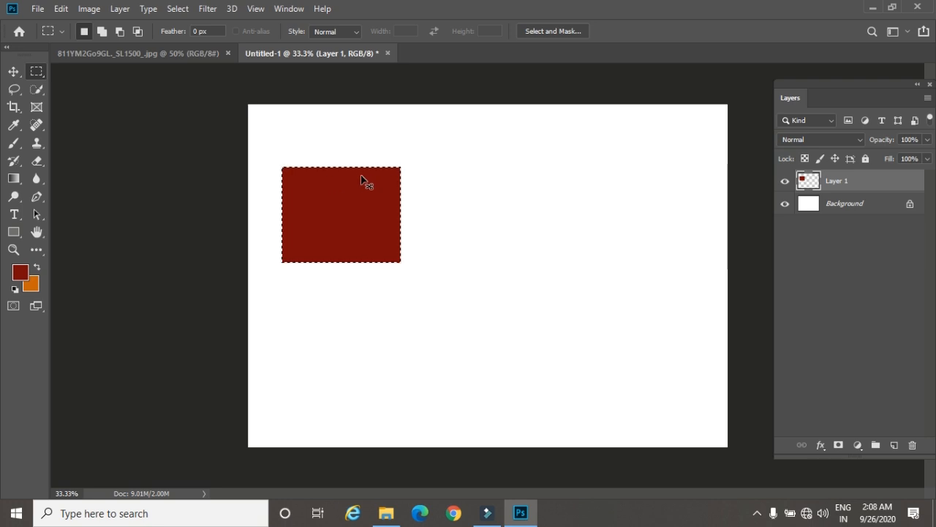
click(136, 58)
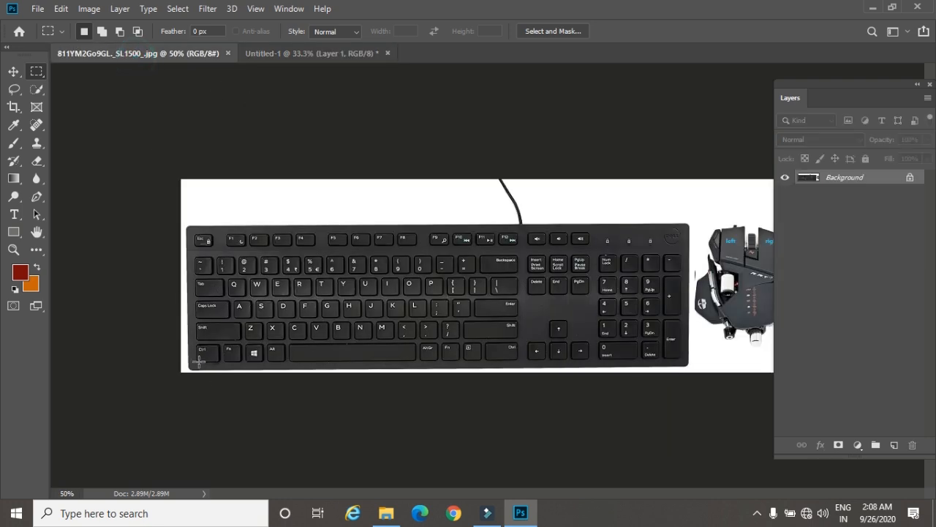
click(288, 56)
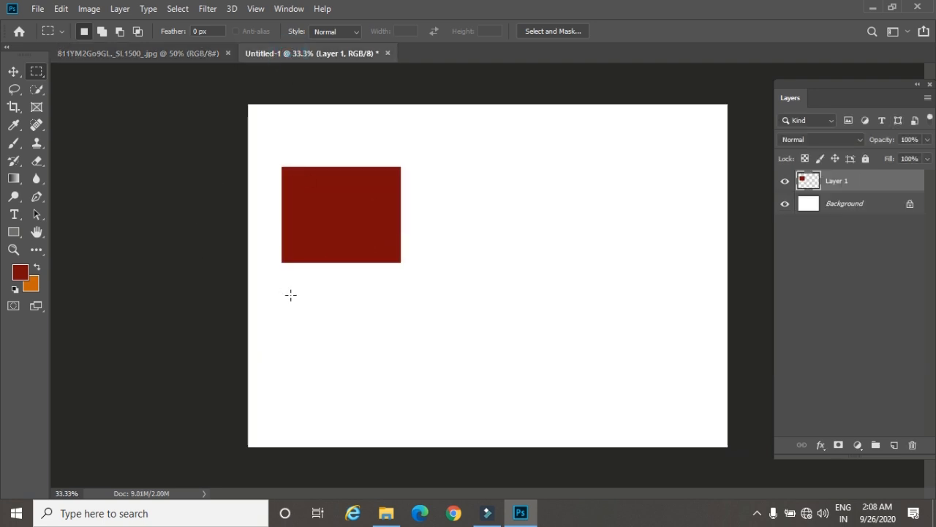
Step: Try filling the whole layer alternately with the foreground and background colors without a selection, and undo the fills
key(alt+BackSpace)
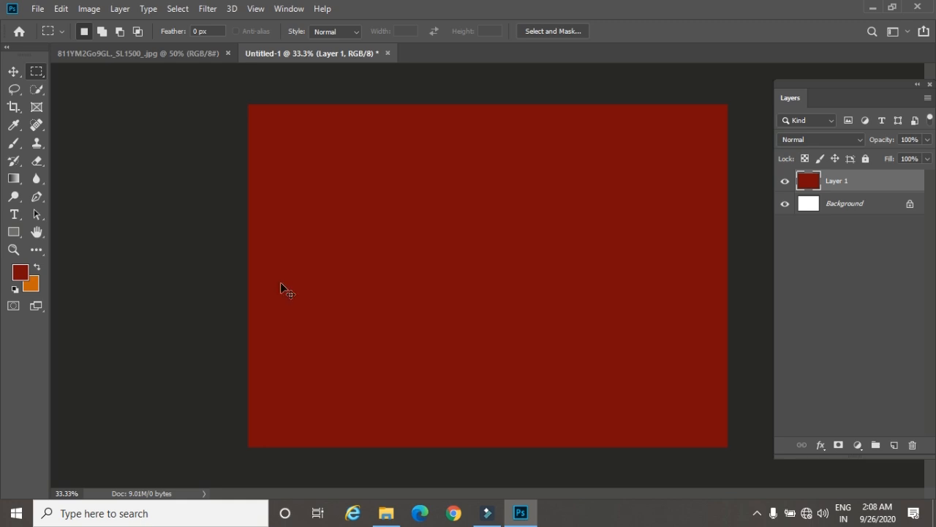
key(ctrl+BackSpace)
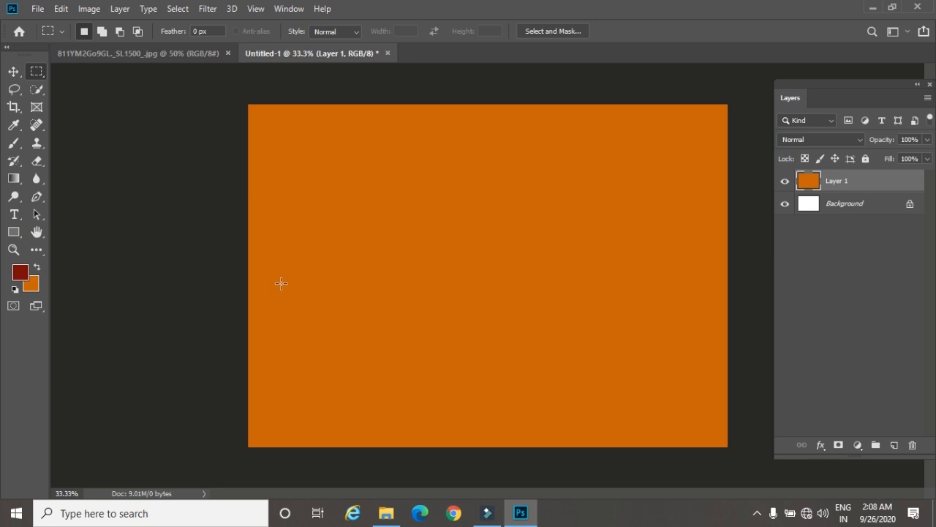
key(alt+BackSpace)
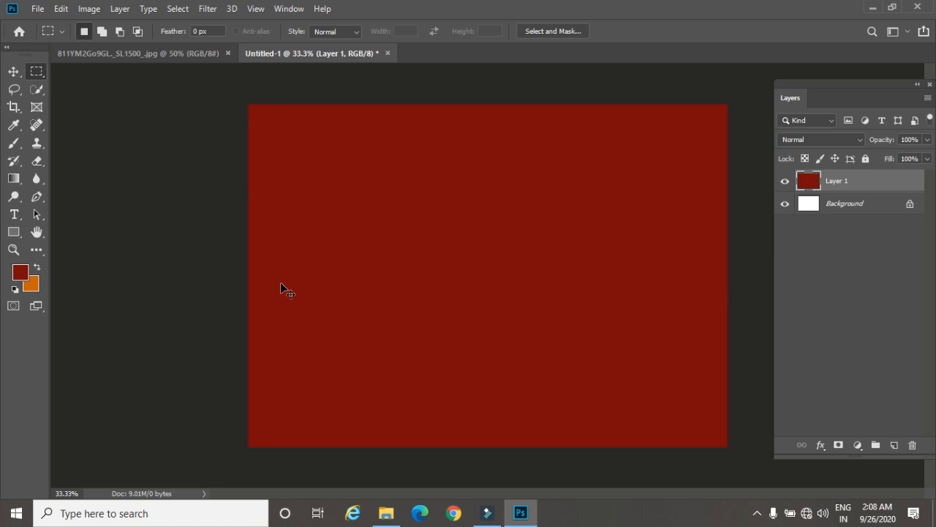
key(ctrl+z)
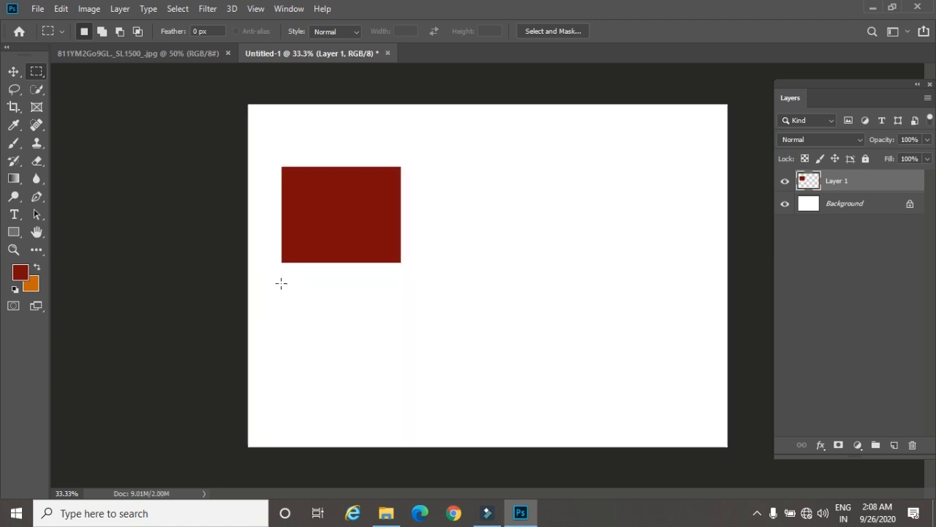
Step: Load the rectangle on Layer 1 as a selection and fill it with the orange background color
click(13, 71)
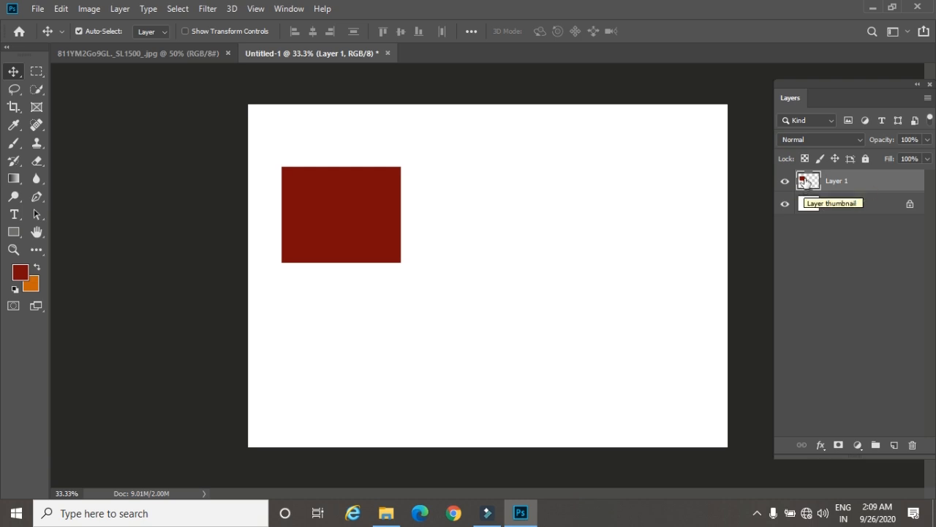
key(ctrl)
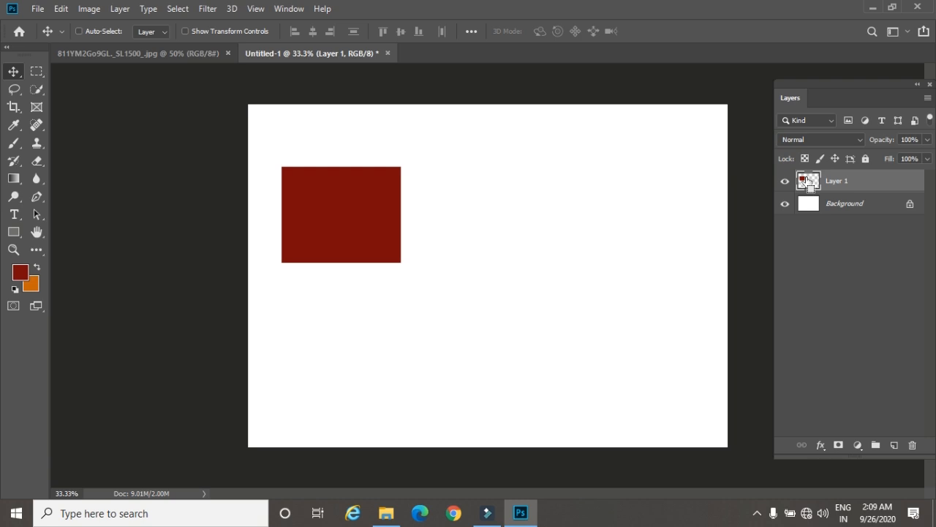
ctrl+click(807, 183)
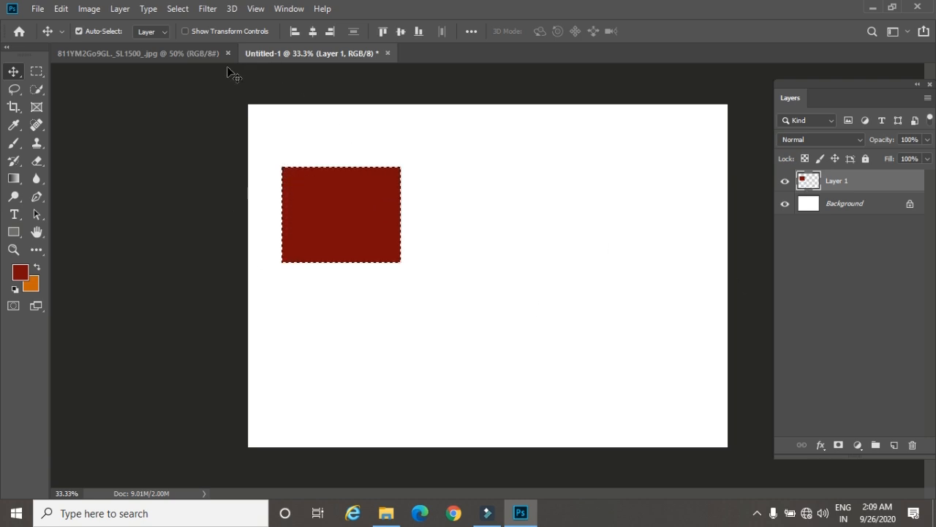
click(199, 55)
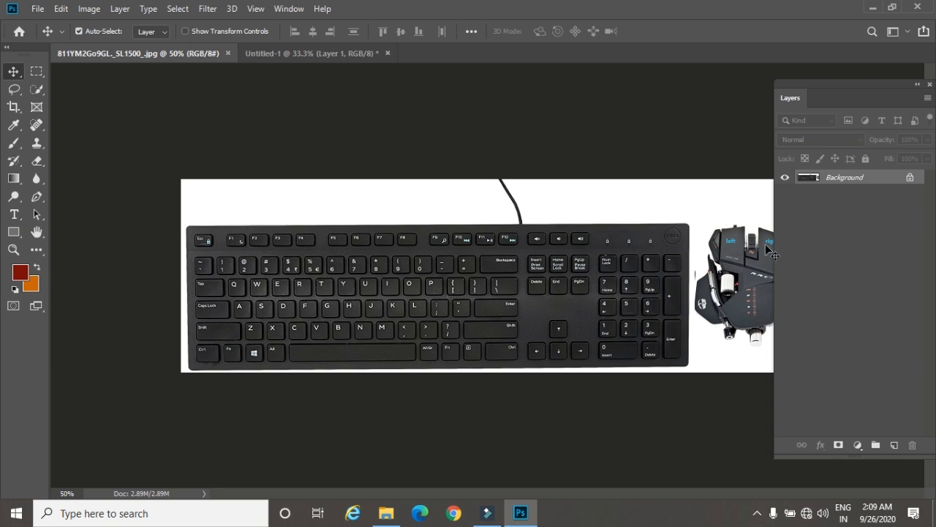
click(320, 56)
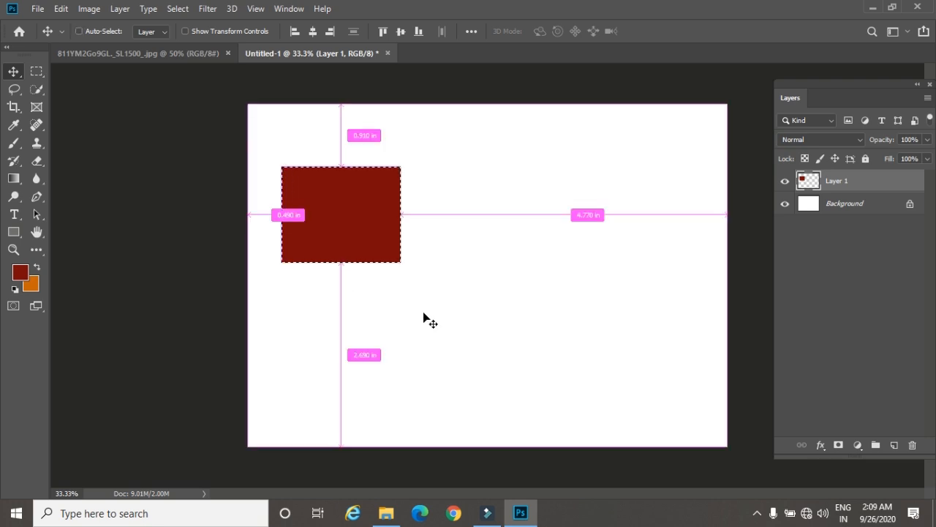
key(ctrl+BackSpace)
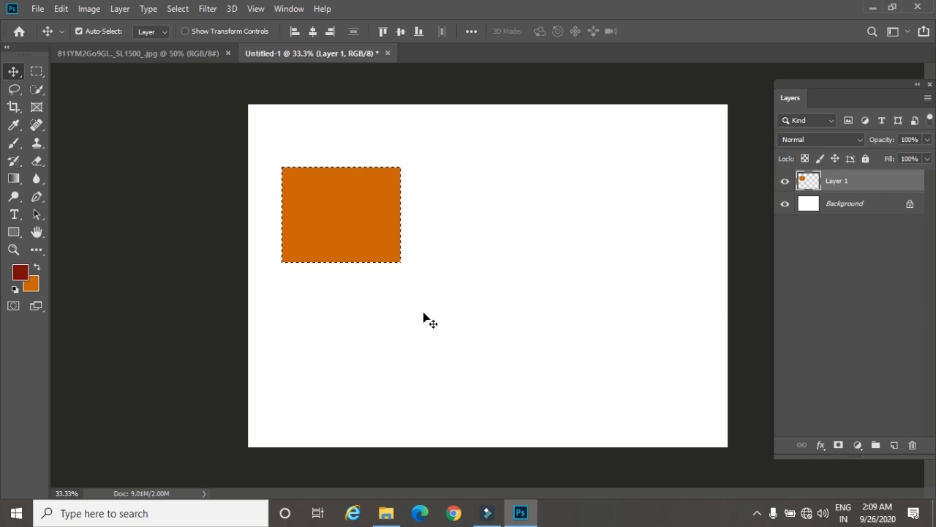
key(ctrl)
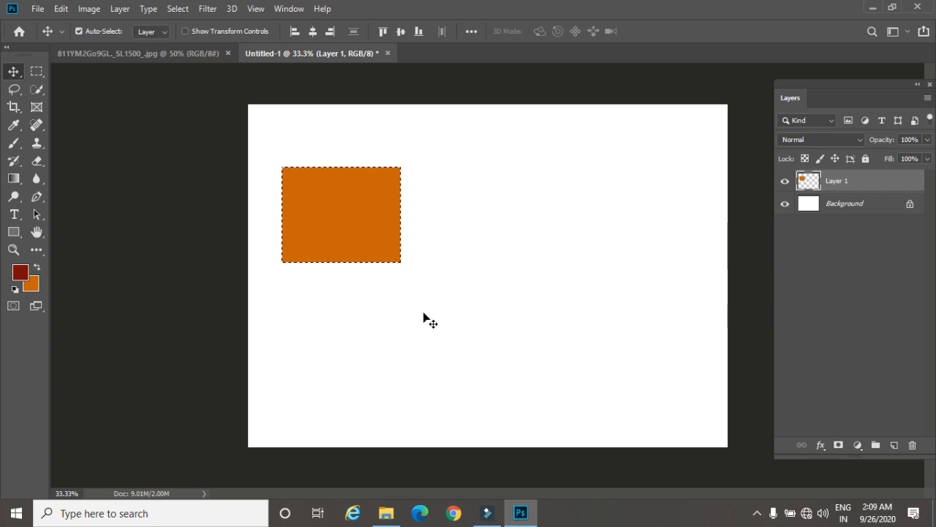
Step: Deselect, and on a new layer fill a rectangular selection with a 20 px feather, beside the orange rectangle, with the dark red foreground color
key(ctrl+d)
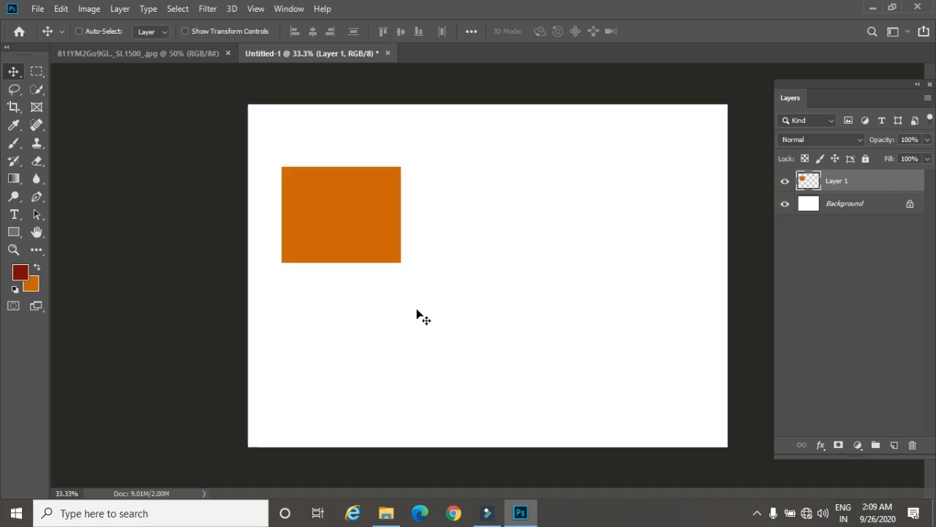
click(36, 71)
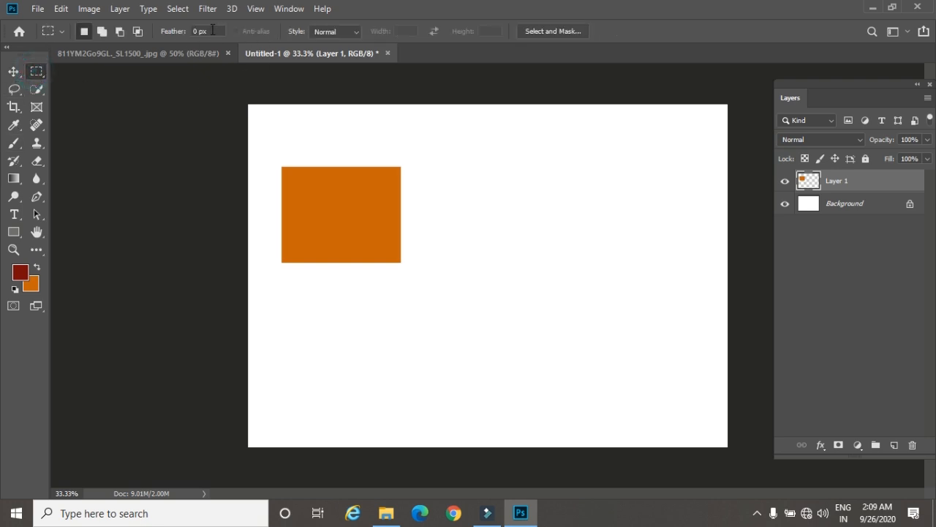
text(20)
click(893, 445)
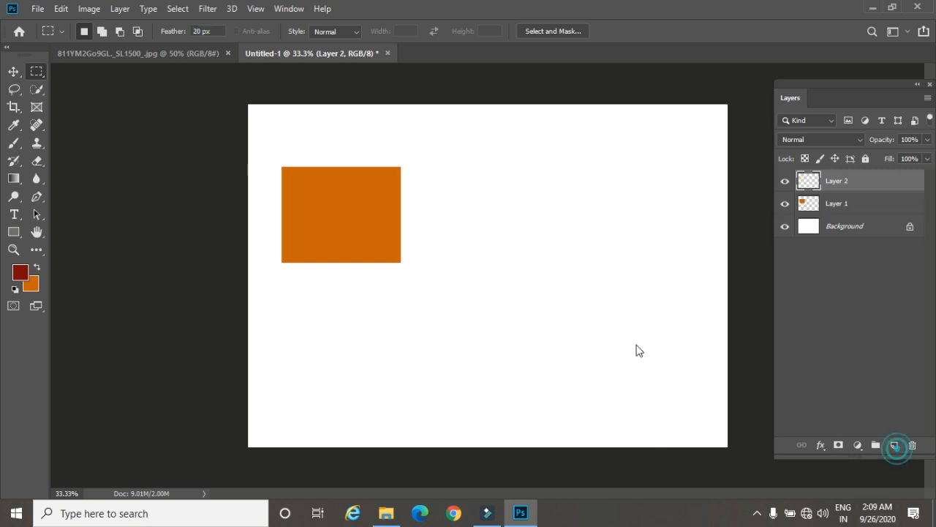
drag(423, 180, 578, 241)
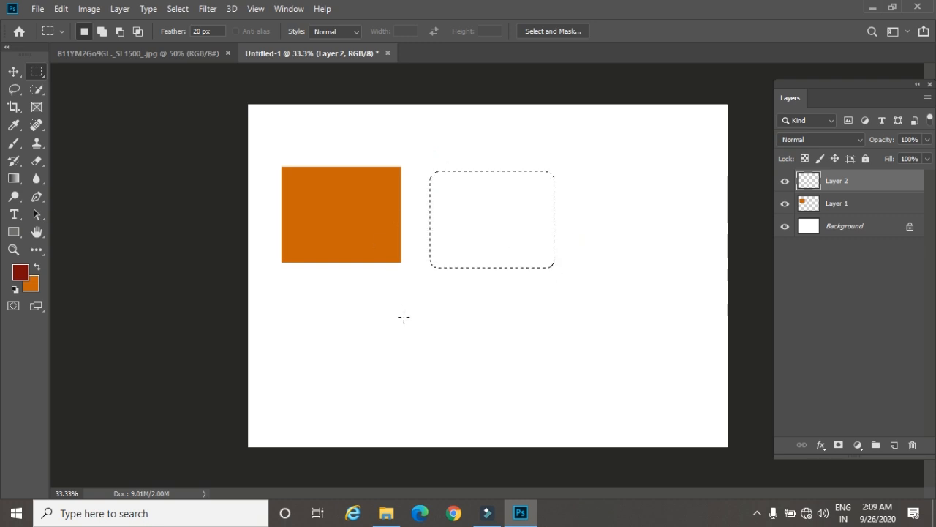
key(alt+BackSpace)
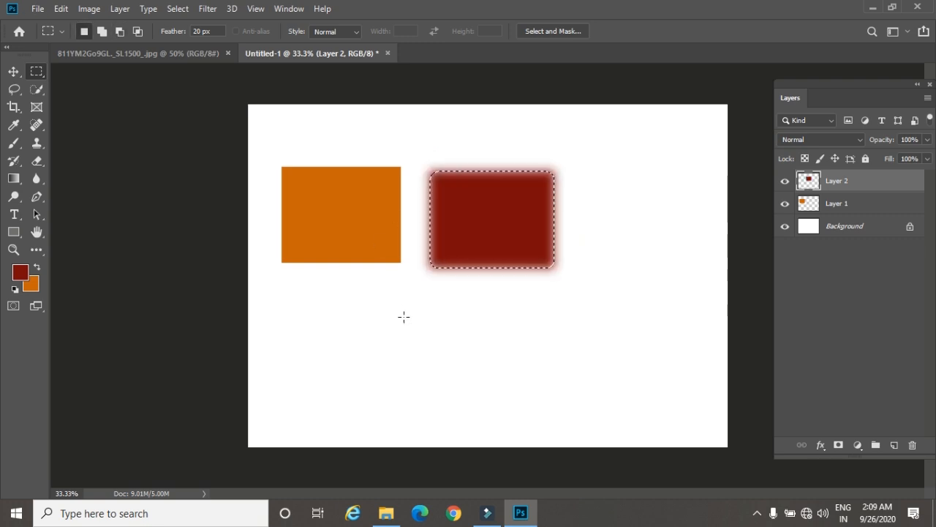
key(ctrl+d)
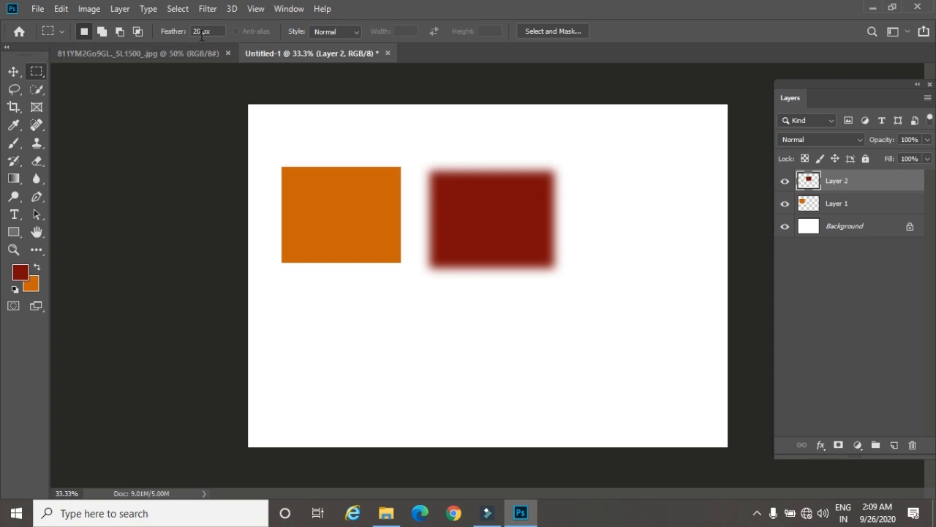
Step: Reset the marquee feather to 0 px and close the untitled document without saving it
drag(212, 35, 183, 42)
text(0)
click(387, 52)
click(462, 200)
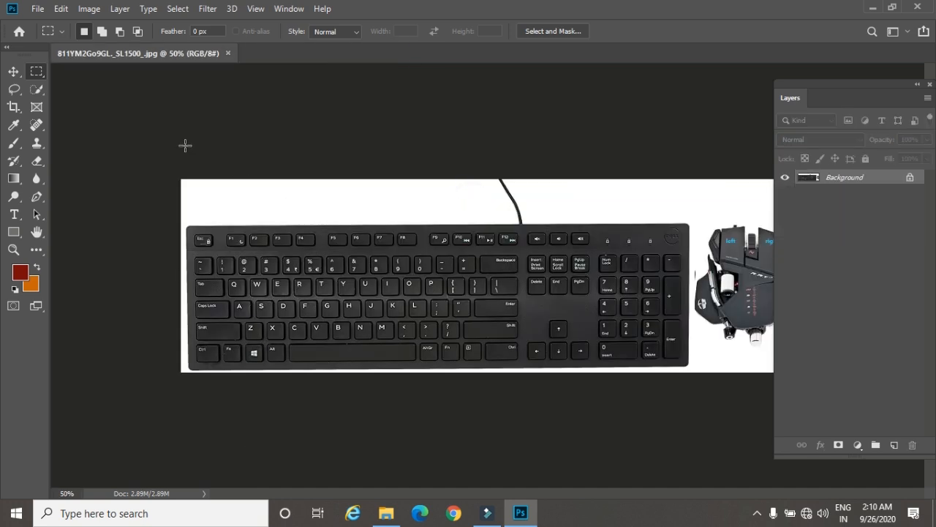
Step: Open the flower field image 5 from the photoshop image folder
key(ctrl+o)
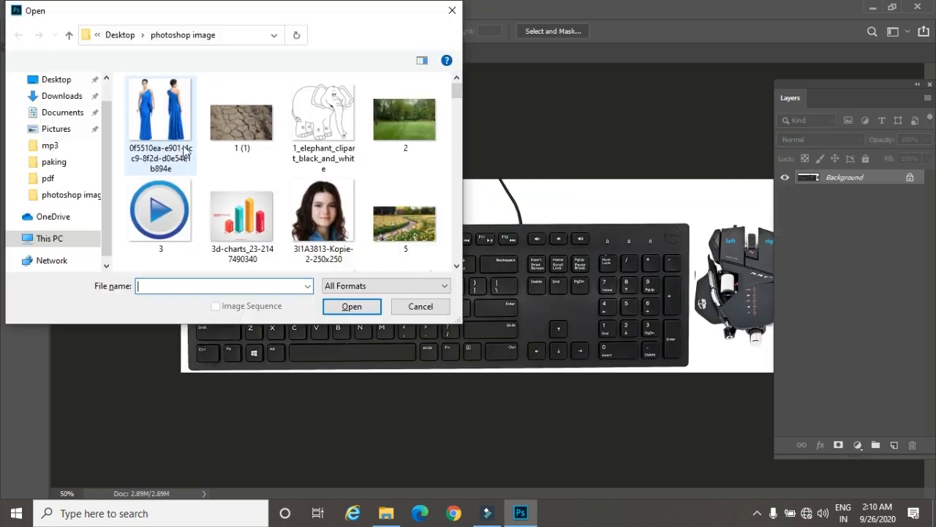
click(323, 212)
click(405, 223)
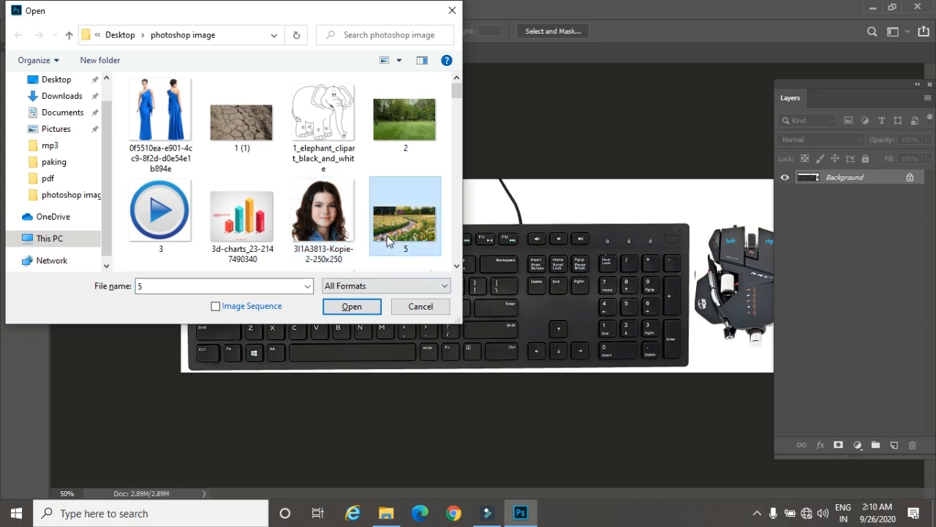
click(366, 306)
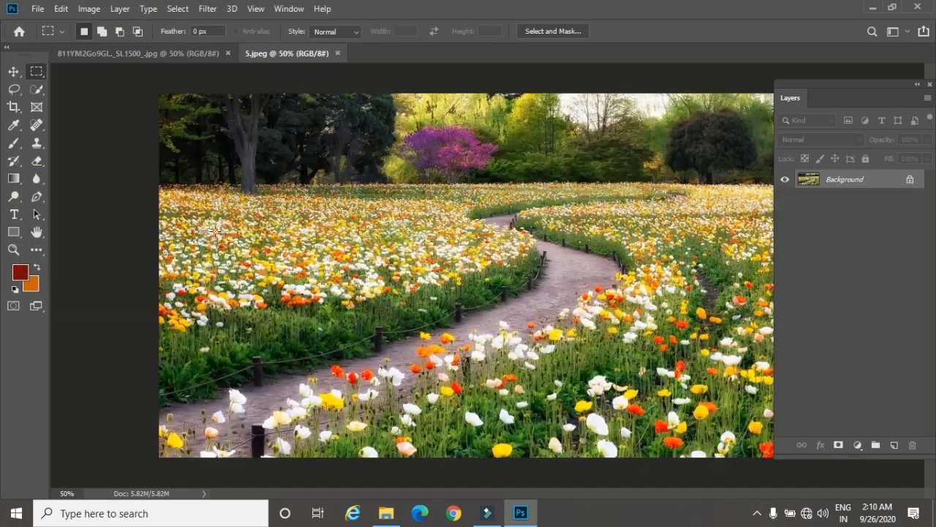
Step: Duplicate the background layer of the flower image and apply a Gaussian Blur with a radius of 44.3 pixels to the copy
key(ctrl+j)
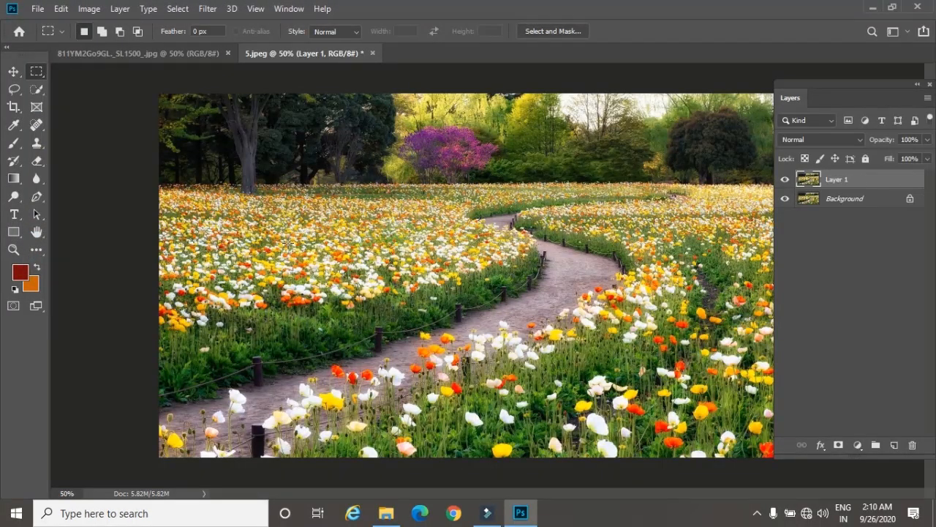
click(208, 9)
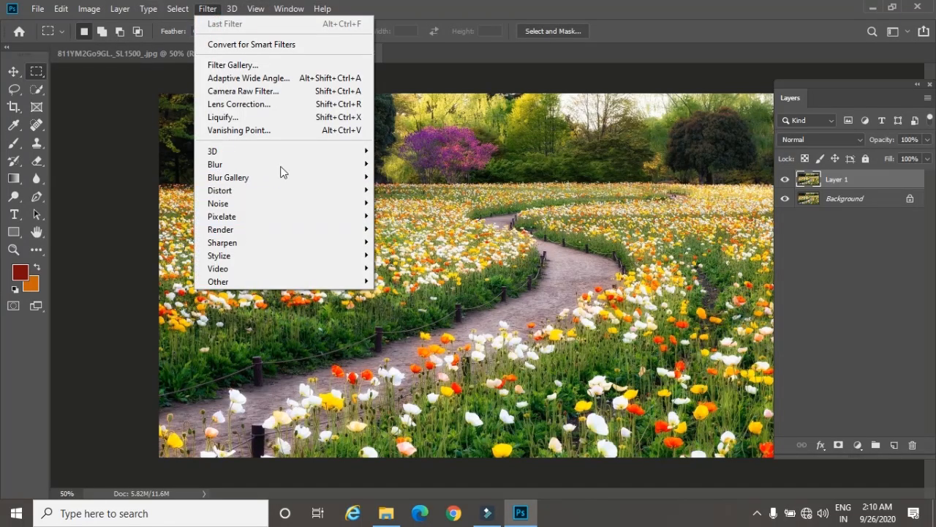
mouse_move(285, 165)
click(408, 216)
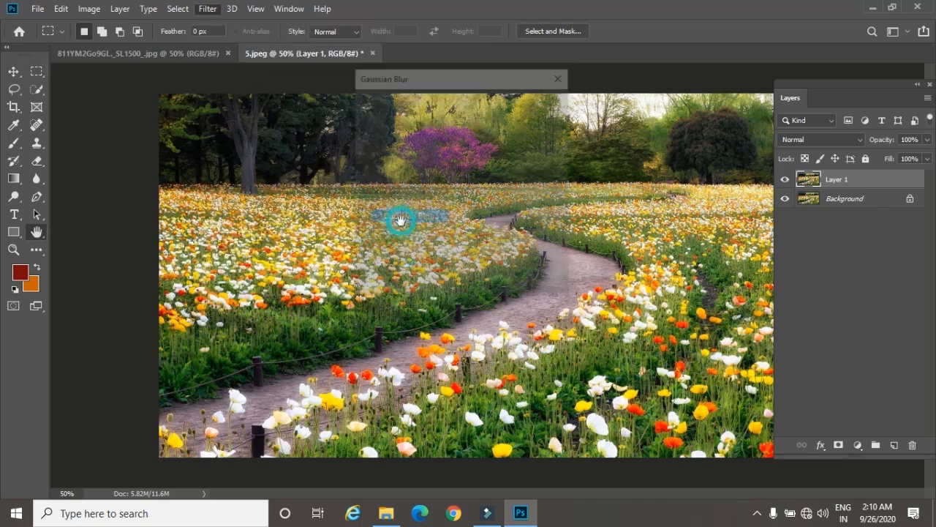
drag(428, 290, 446, 290)
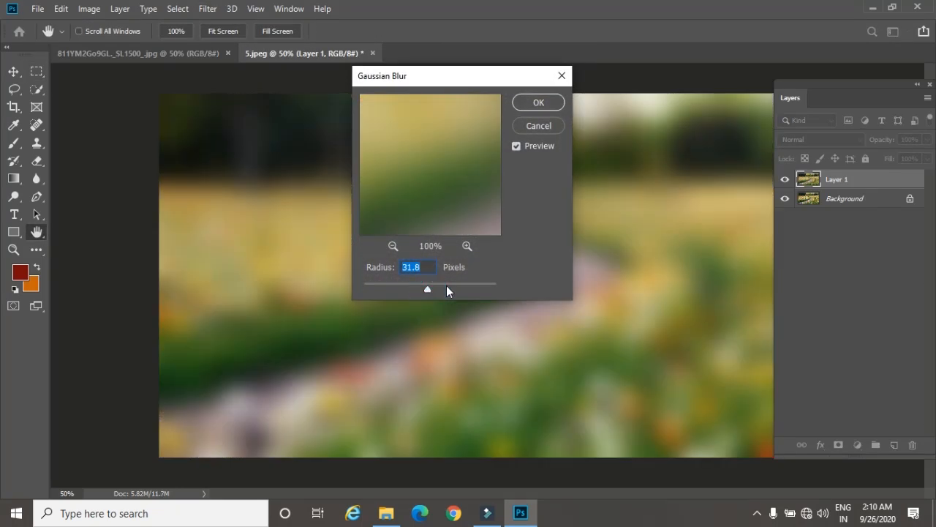
click(435, 286)
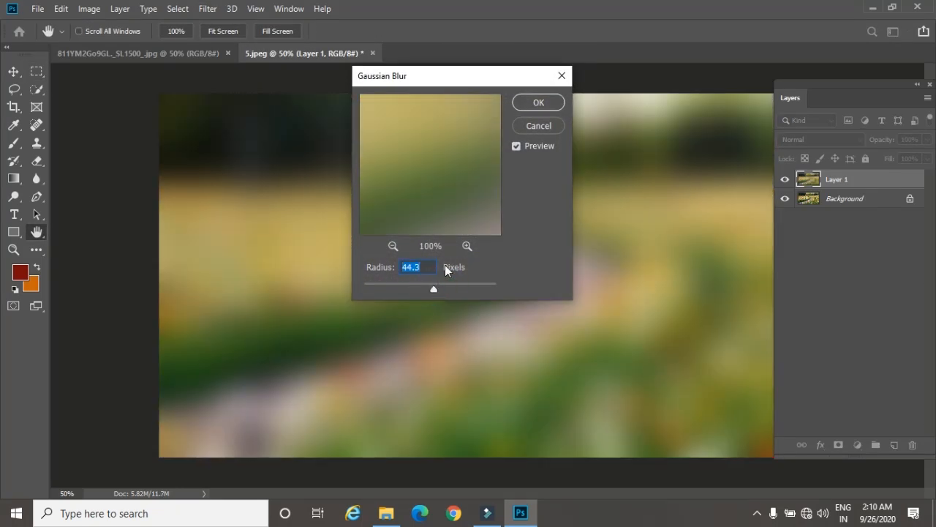
click(527, 103)
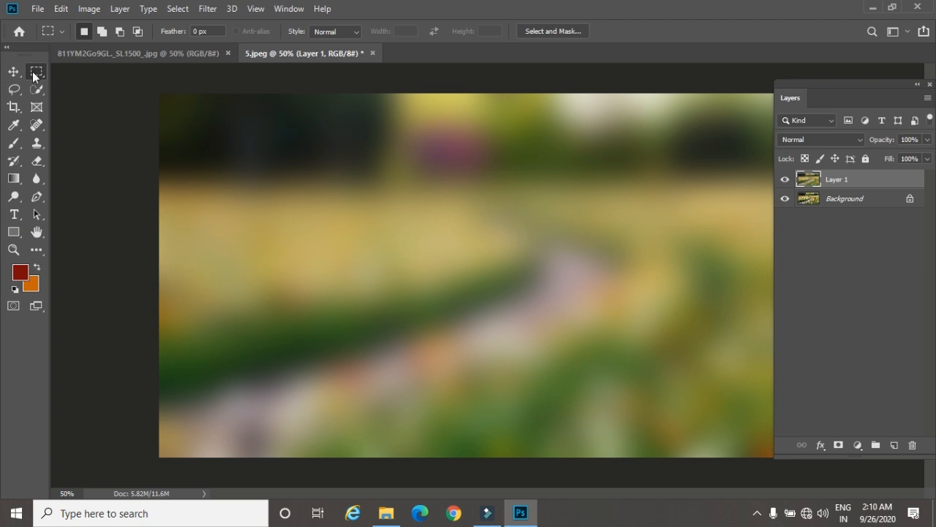
Step: Select a rectangle around the middle of the blurred layer, try deleting its contents, and undo the deletion
drag(302, 164, 550, 356)
key(Delete)
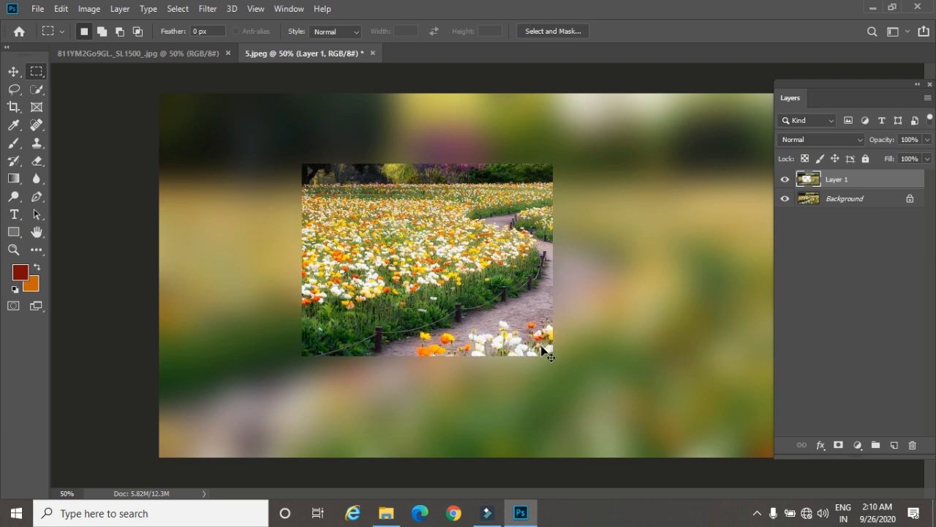
key(ctrl+z)
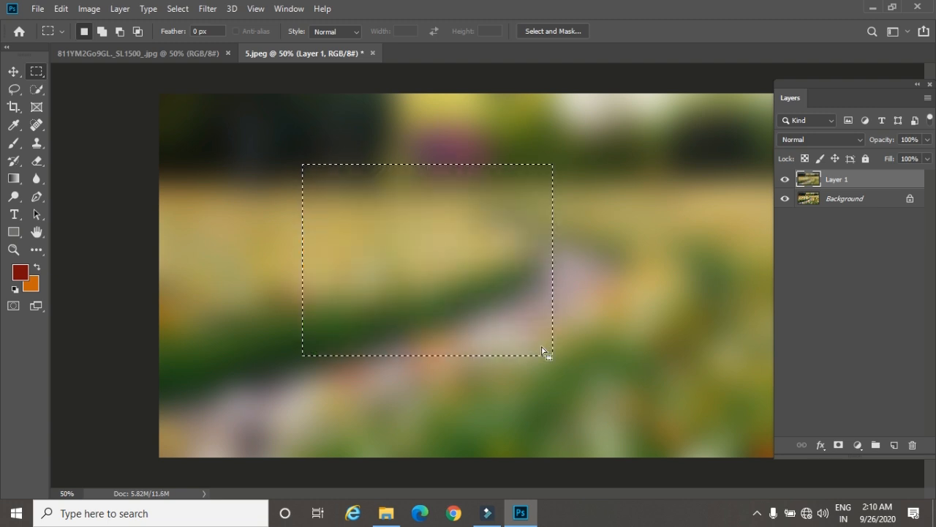
Step: Feather the rectangular selection by 50 pixels, delete the blurred area inside it, and deselect
key(shift+F6)
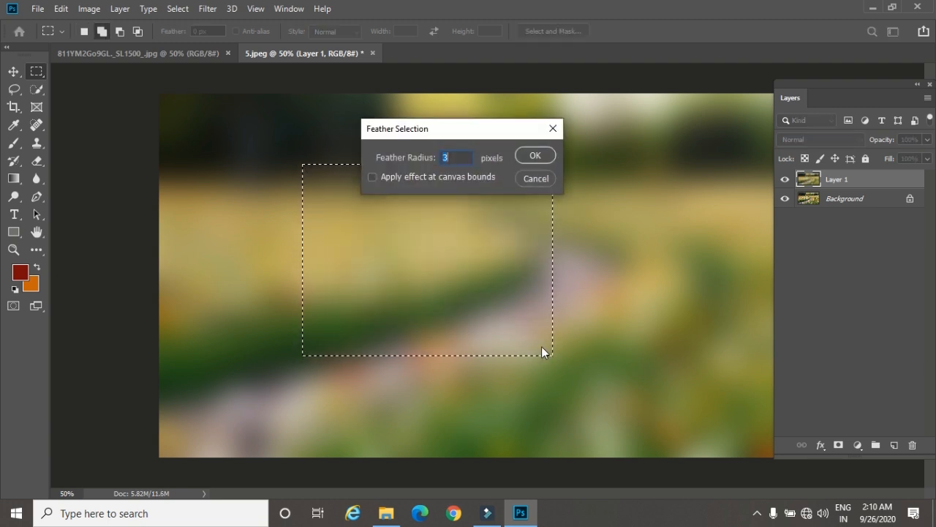
text(50)
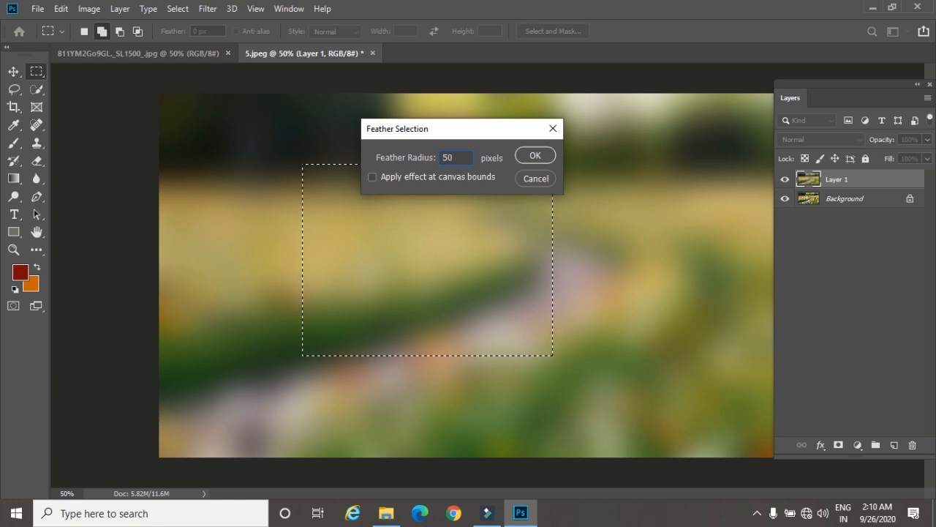
key(Return)
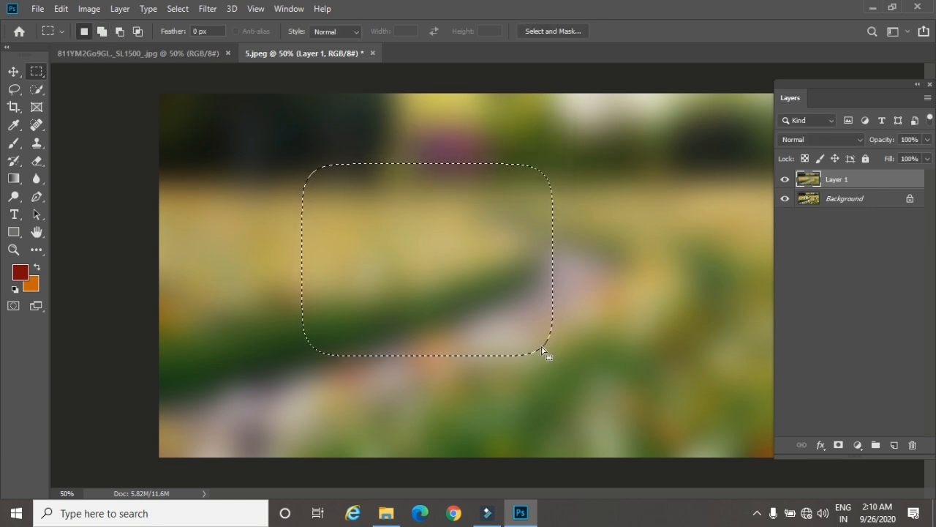
key(Delete)
key(ctrl+d)
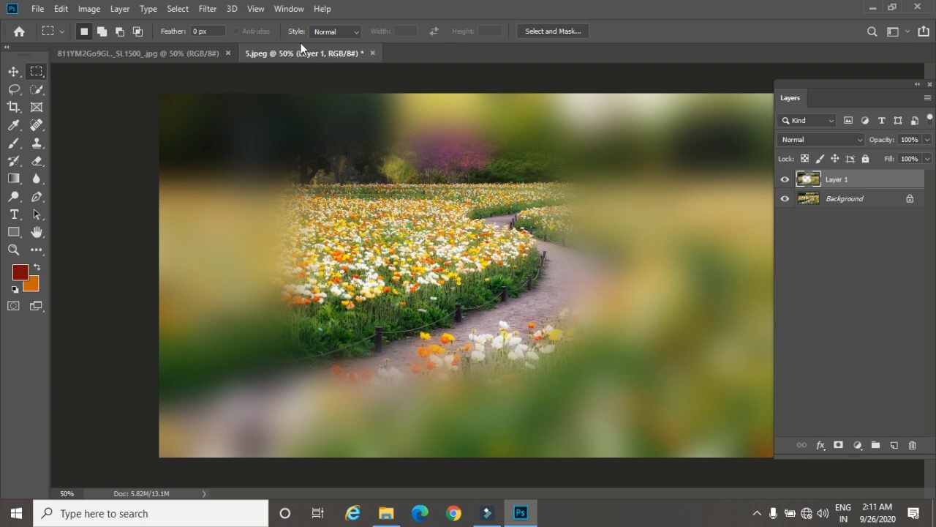
Step: Create a new document from the Landscape, 5 x 7 photo preset at 300 pixels/inch with a white background
click(38, 8)
click(38, 8)
key(ctrl+n)
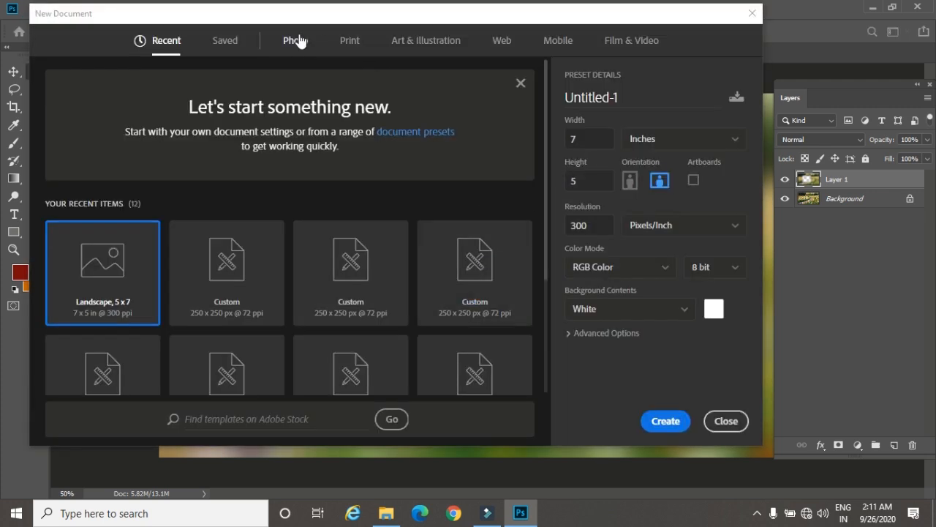
click(296, 40)
click(496, 176)
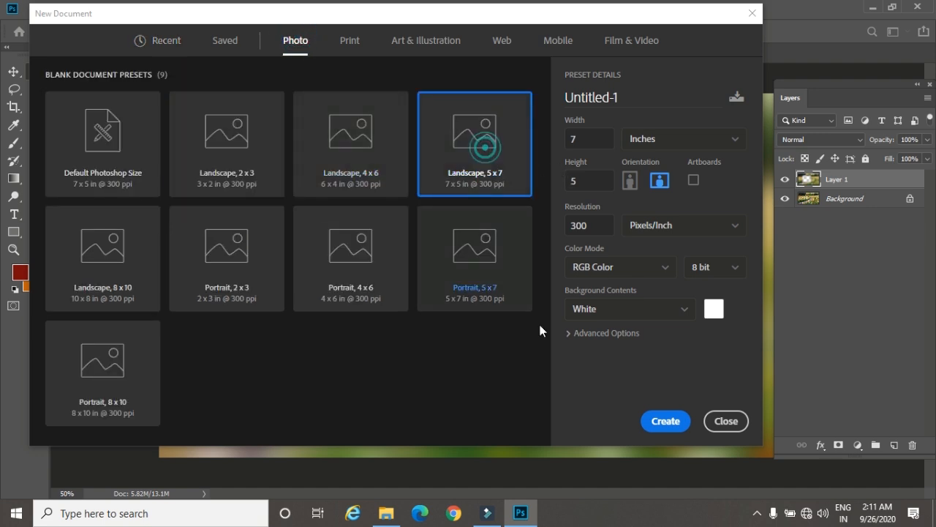
click(662, 422)
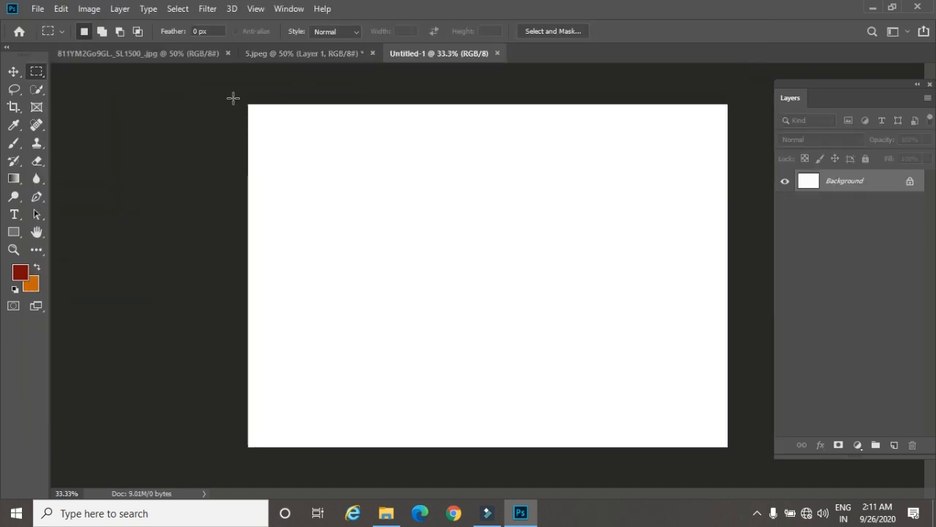
Step: Draw a nearly circular Elliptical Marquee selection in the canvas's upper left area and add a new layer
right_click(36, 73)
click(81, 87)
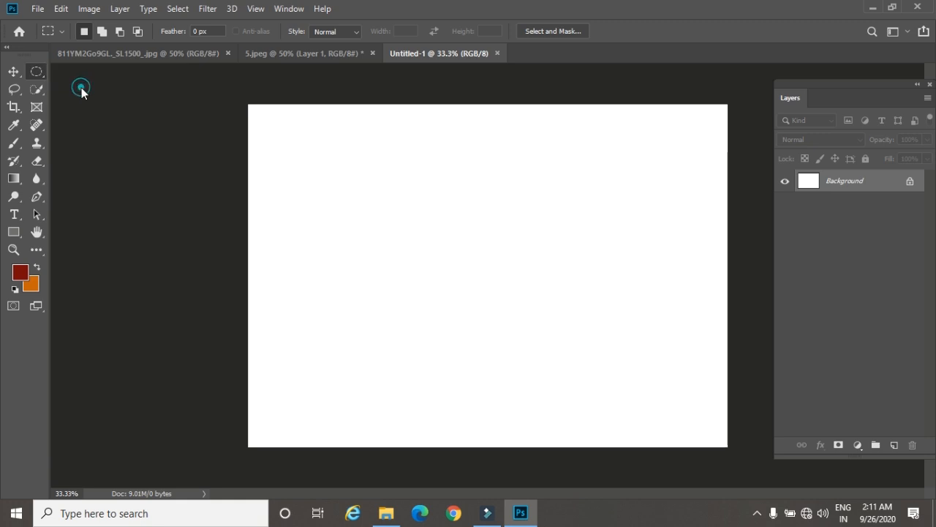
drag(330, 166, 457, 290)
click(893, 444)
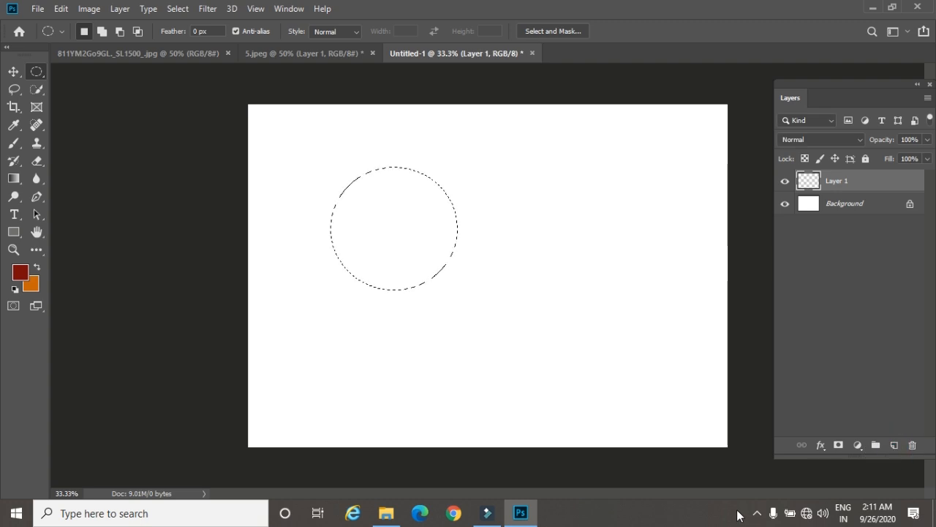
Step: Try filling the circular selection with the dark red foreground color and deselecting it, and undo both
key(alt+BackSpace)
key(ctrl+d)
key(ctrl+z)
key(ctrl+z)
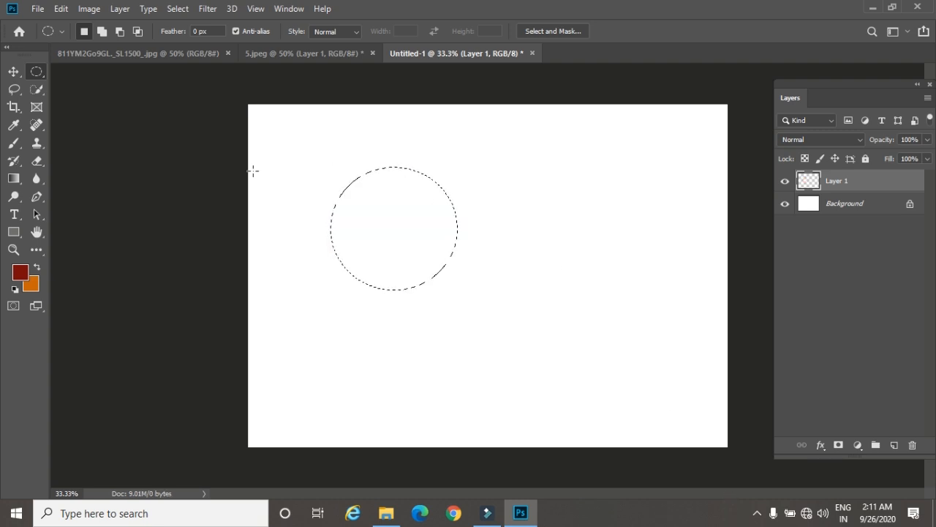
Step: Try stroking the circular selection with a 20 px dark red outline and deselecting it, and undo both
click(63, 13)
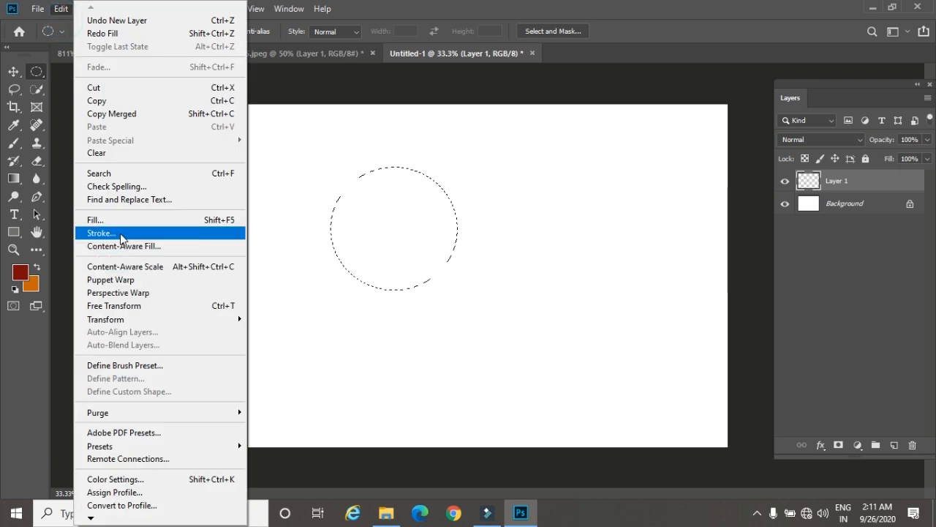
click(117, 231)
text(20)
key(Return)
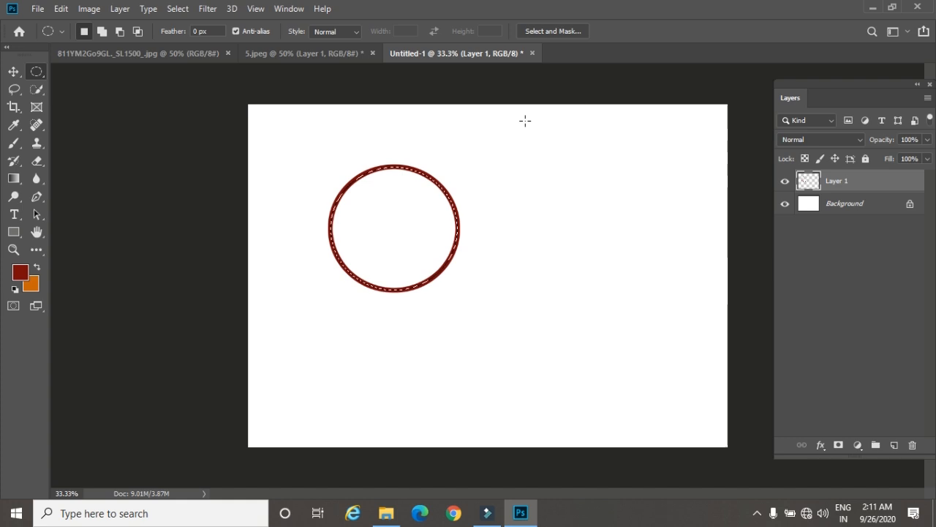
key(ctrl+d)
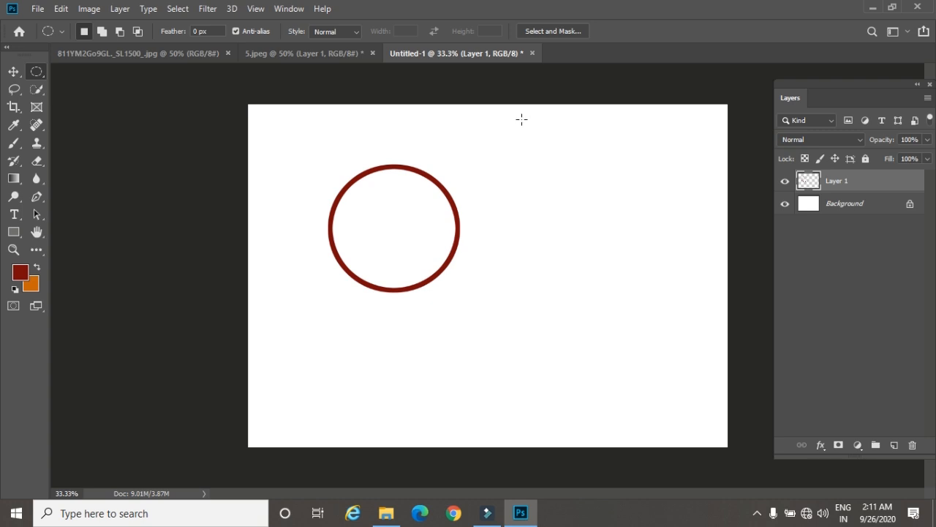
key(ctrl+z)
key(ctrl+z)
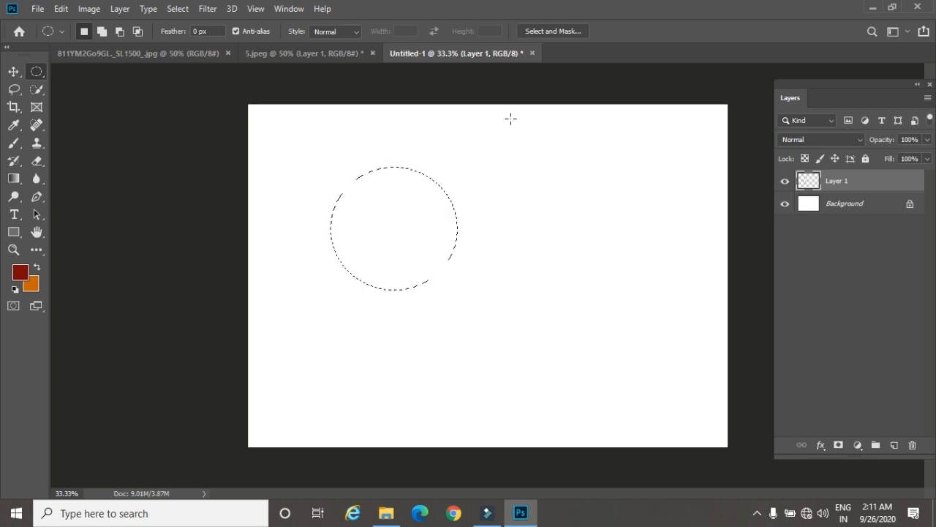
Step: Open the Simple-Remedies-For-Pimples image from the photoshop image folder
key(ctrl+o)
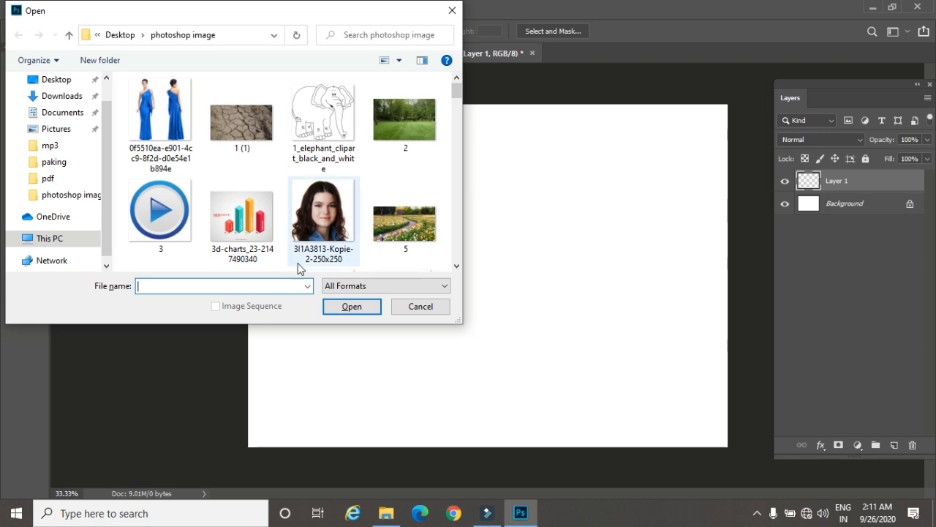
click(328, 205)
scroll(328, 205, down, 8)
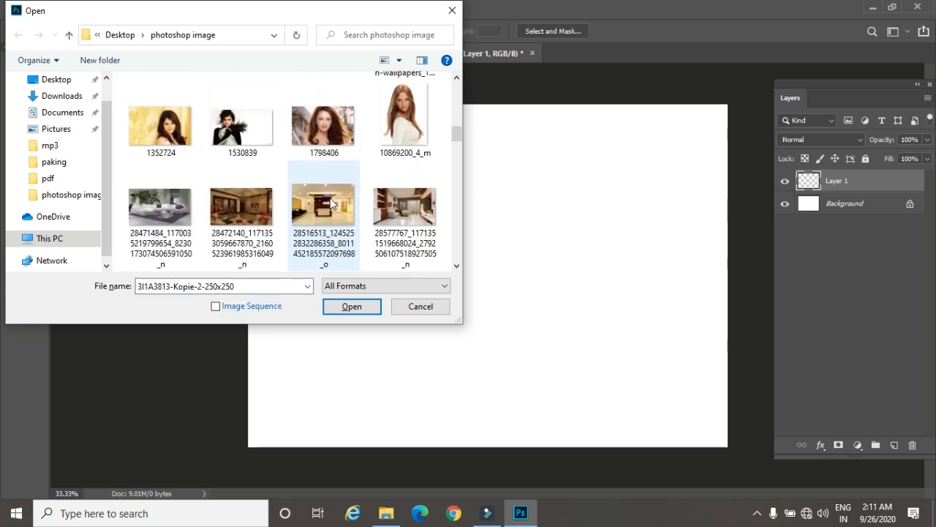
click(329, 128)
scroll(328, 193, down, 5)
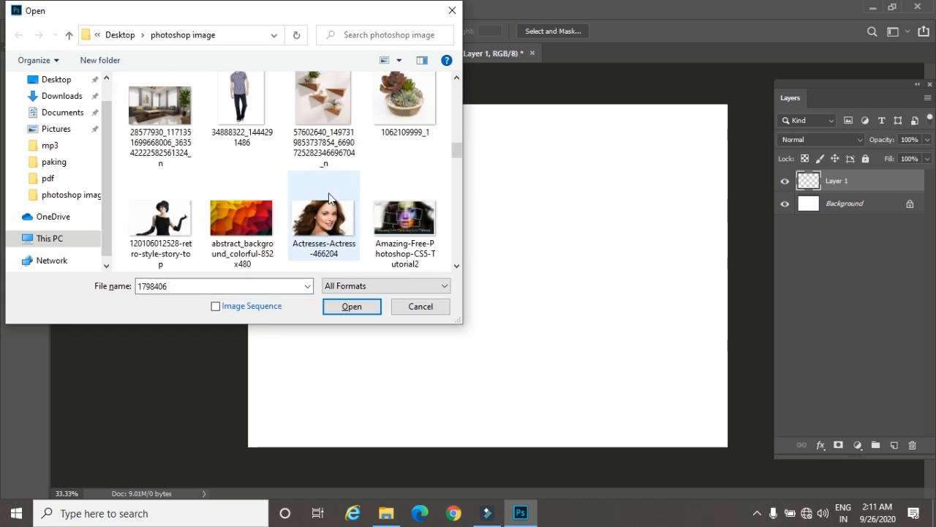
scroll(327, 193, up, 3)
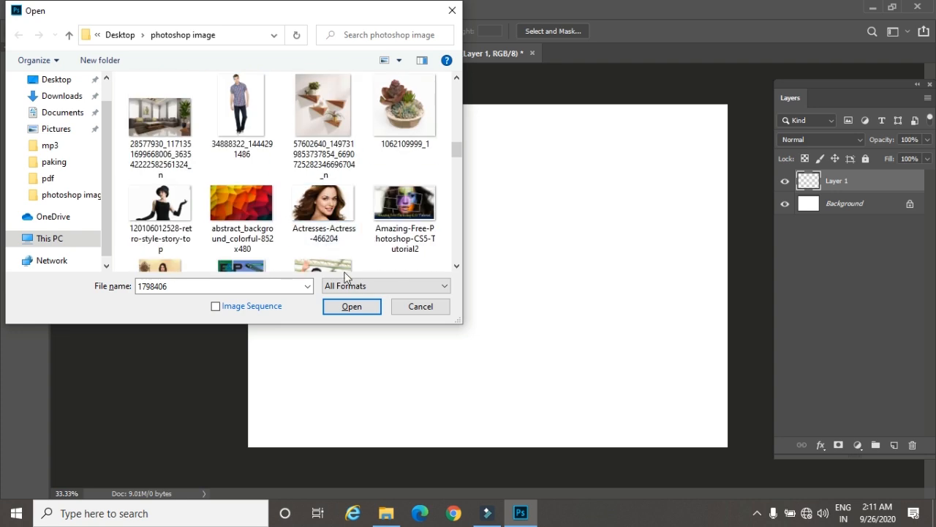
scroll(347, 233, down, 6)
scroll(346, 232, down, 8)
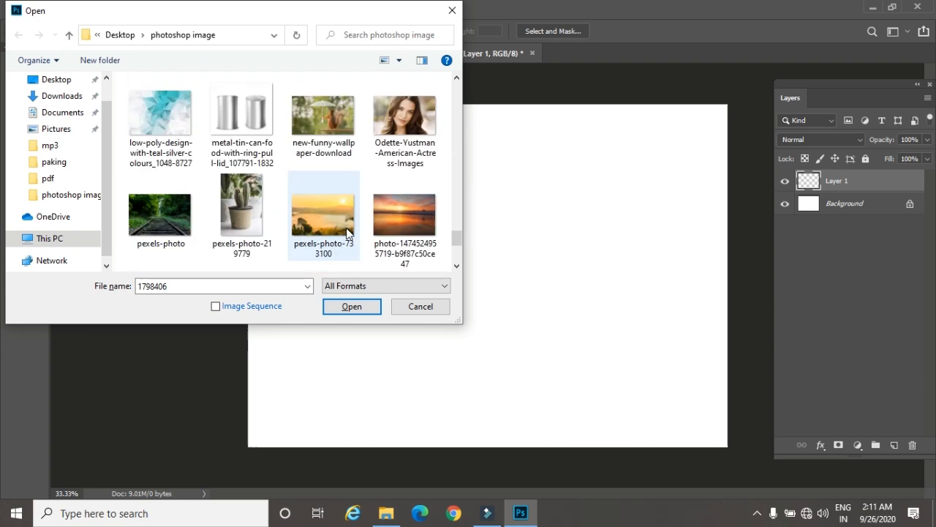
scroll(346, 233, down, 3)
scroll(347, 233, up, 3)
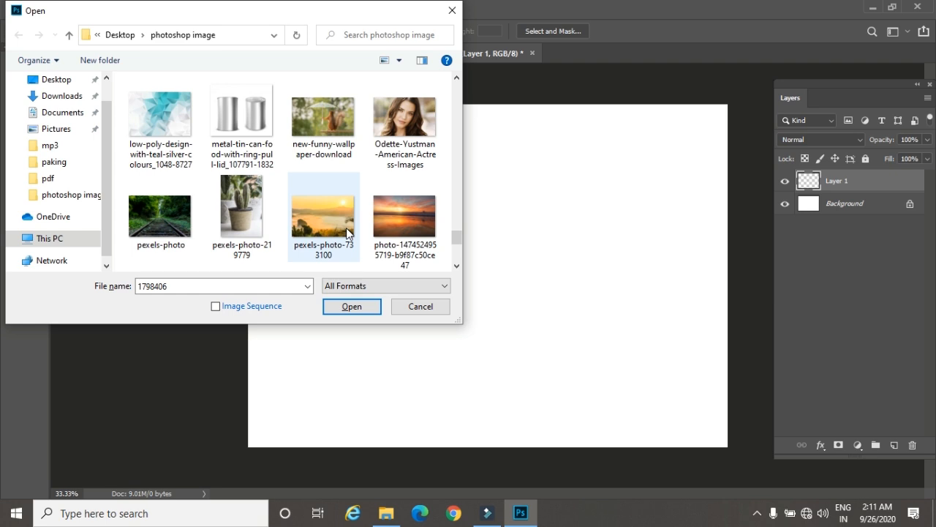
scroll(346, 233, down, 4)
click(267, 155)
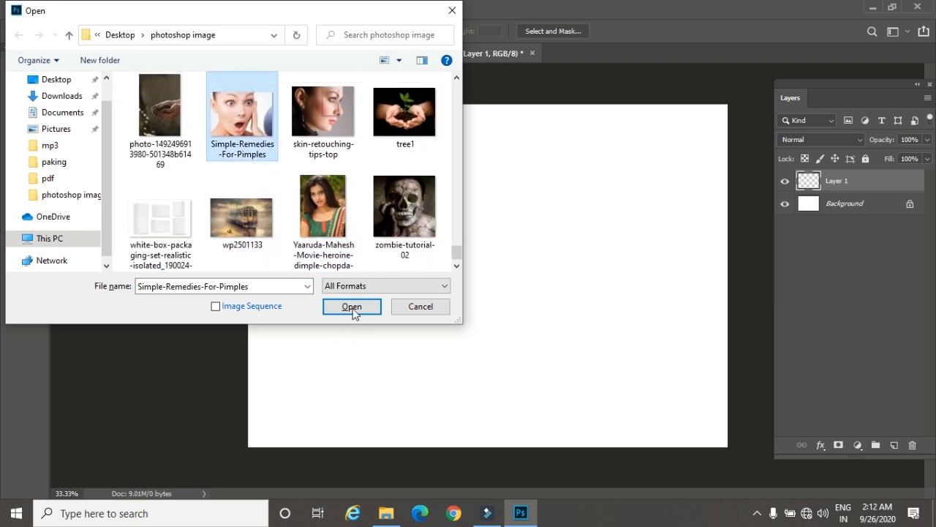
click(351, 306)
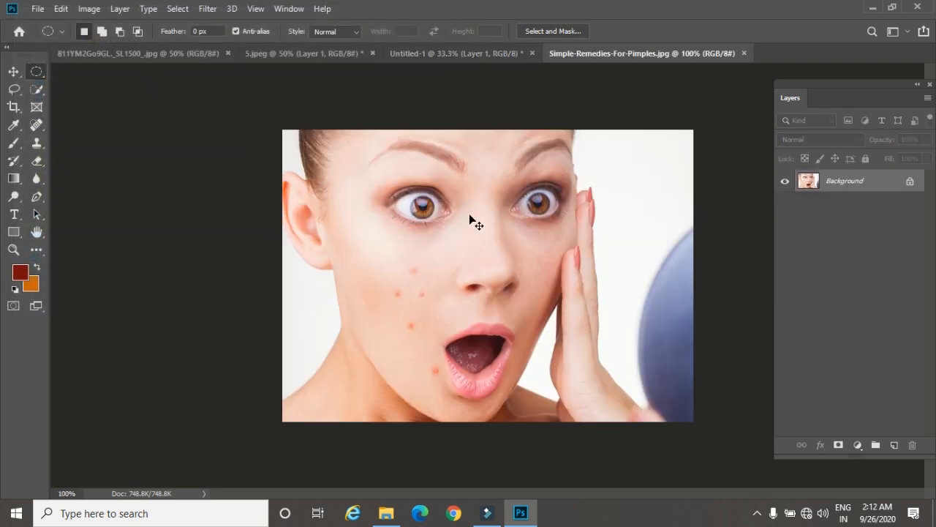
Step: Select the irises of both eyes with the Elliptical Marquee, adding the second iris to the first selection
scroll(470, 215, up, 3)
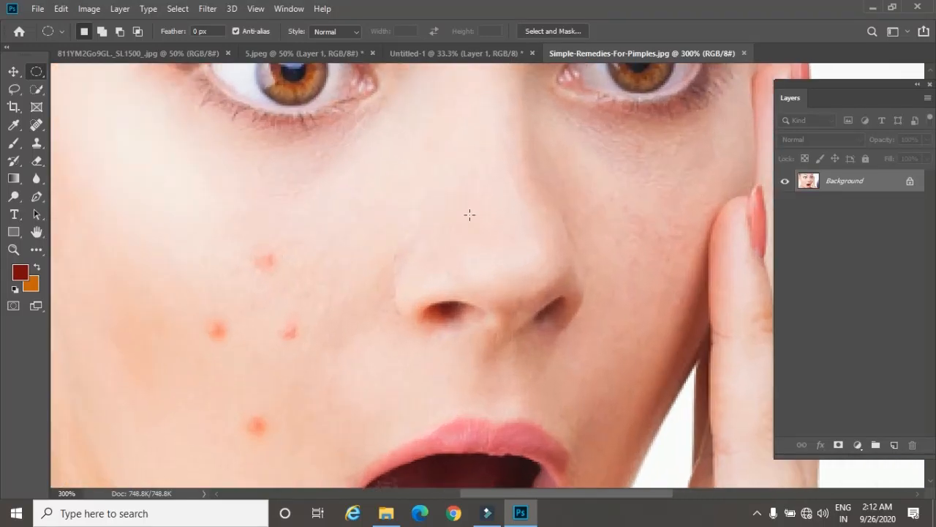
drag(309, 171, 255, 266)
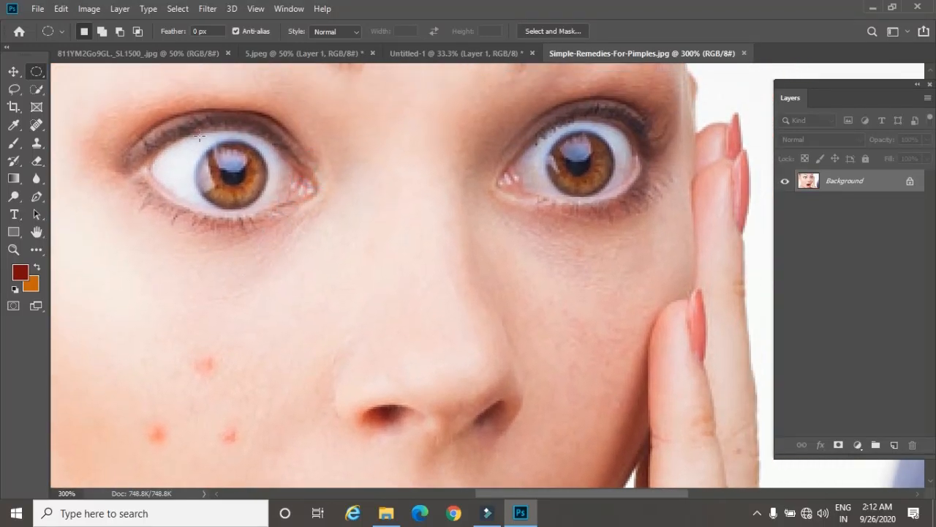
drag(198, 141, 267, 208)
key(shift)
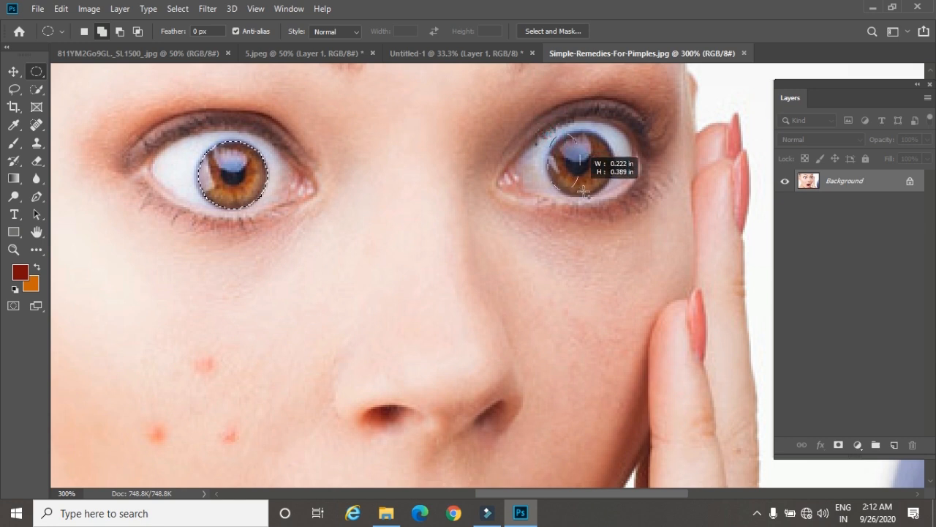
drag(600, 191, 612, 196)
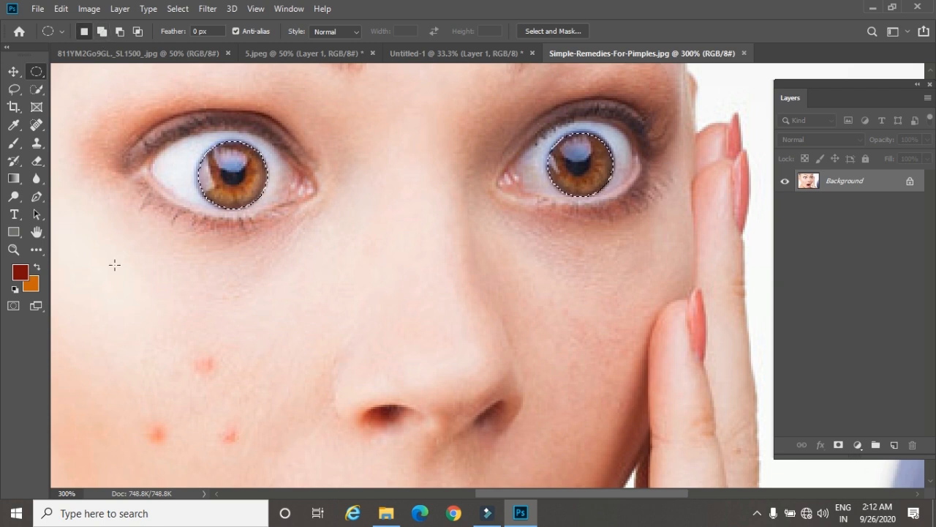
Step: Feather the selection around both irises with a radius of 3 pixels
key(shift)
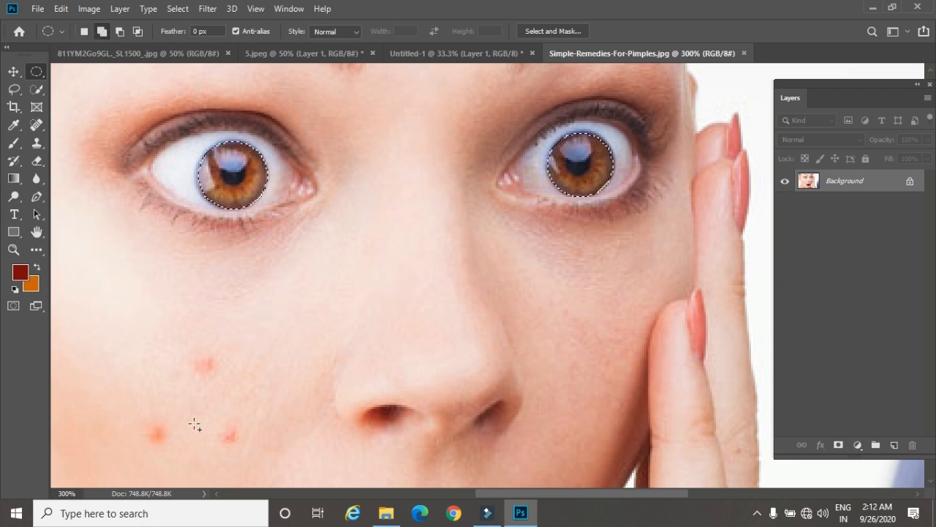
key(shift+F6)
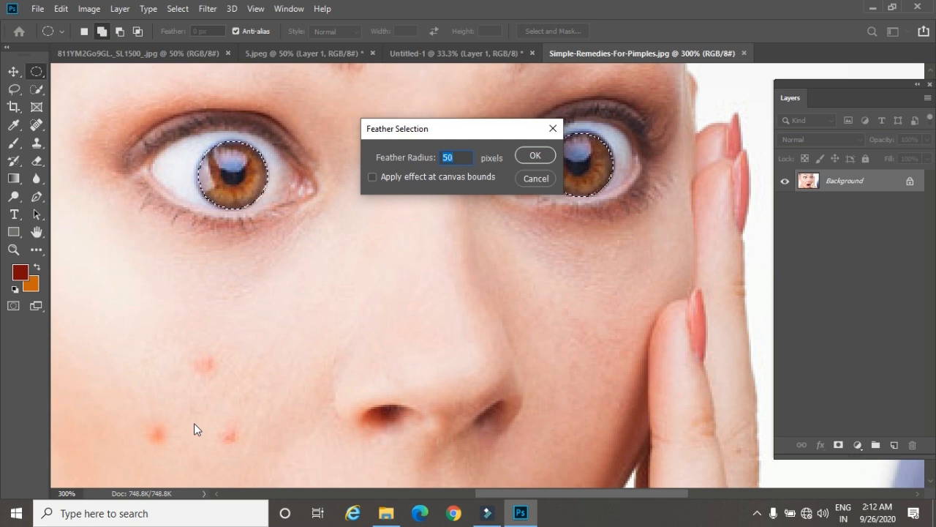
text(3)
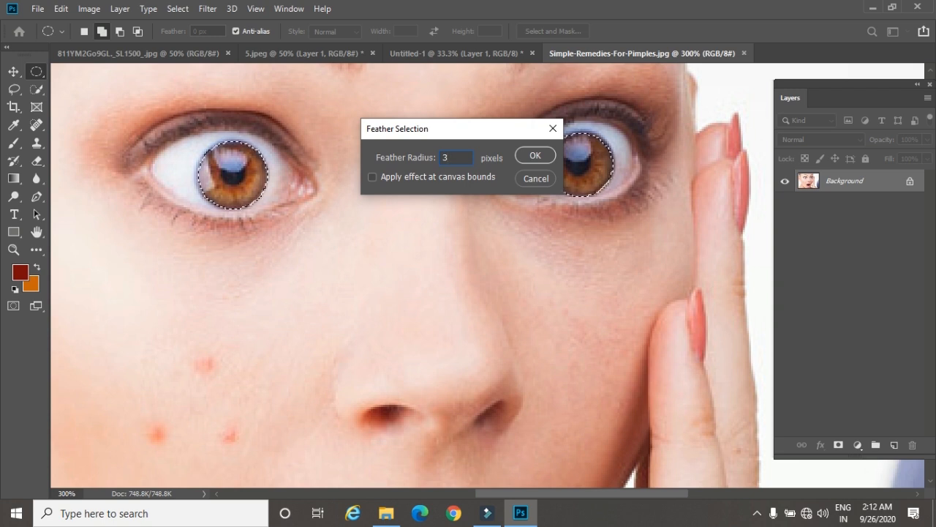
key(Return)
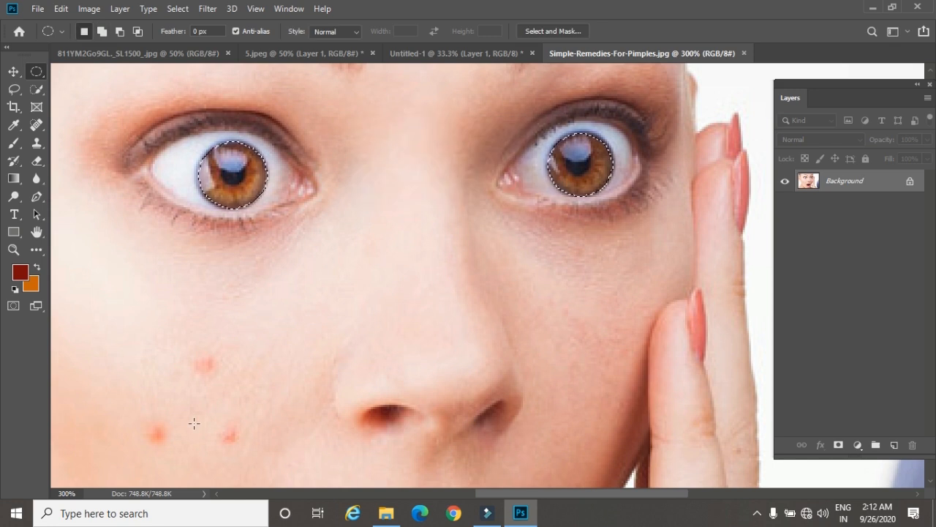
Step: Recolor both irises green with Hue/Saturation, setting Hue to +85 and raising Saturation slightly, and deselect them
key(i)
key(ctrl+u)
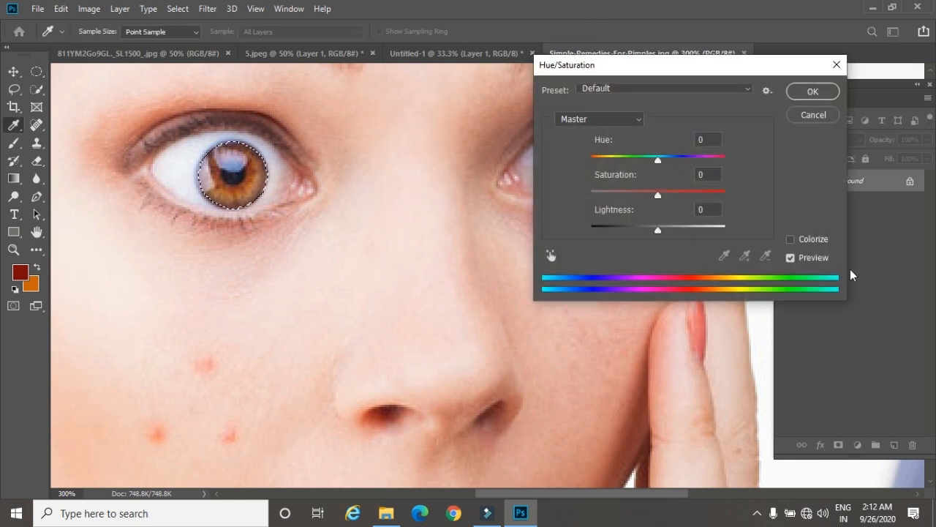
drag(658, 161, 700, 160)
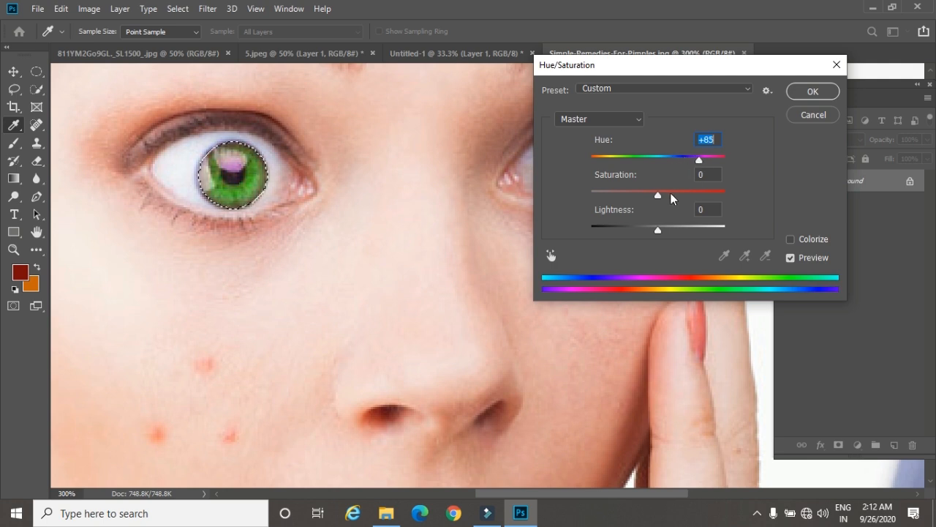
drag(660, 194, 671, 196)
click(812, 91)
key(ctrl+d)
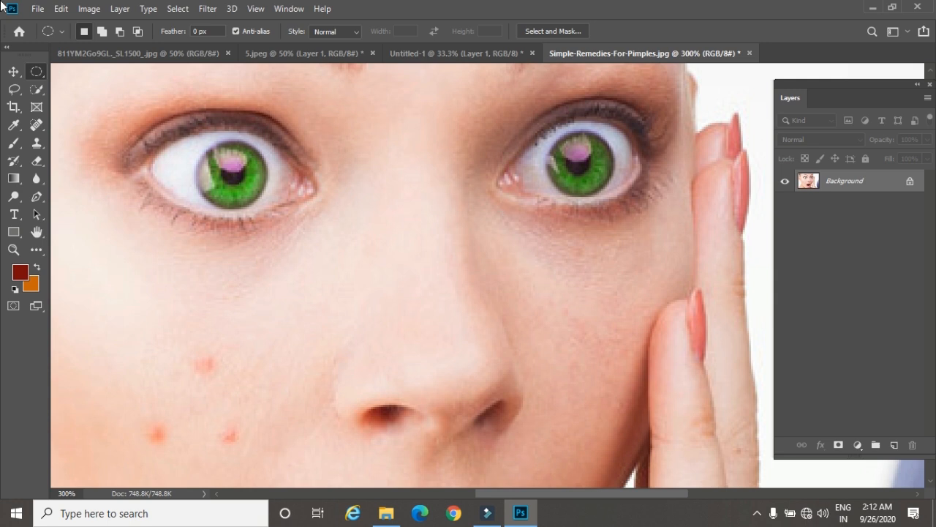
click(89, 9)
mouse_move(154, 48)
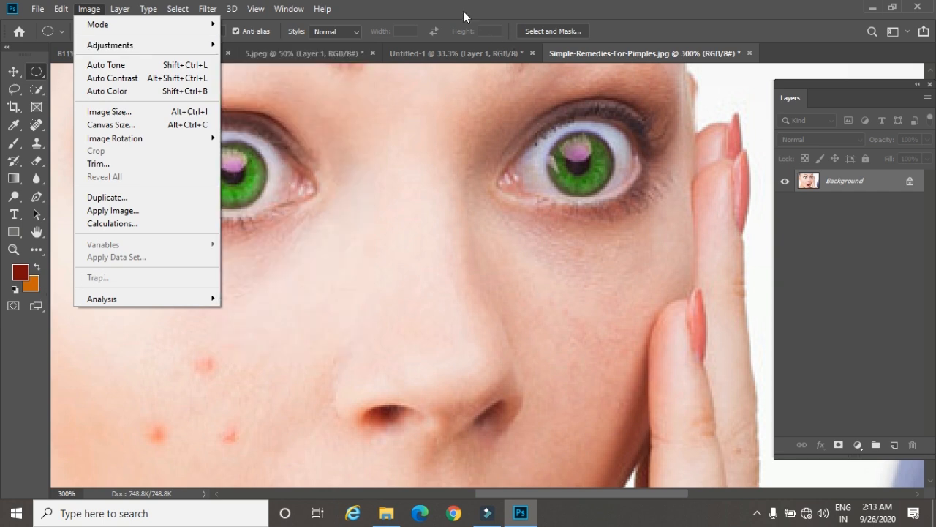
click(459, 21)
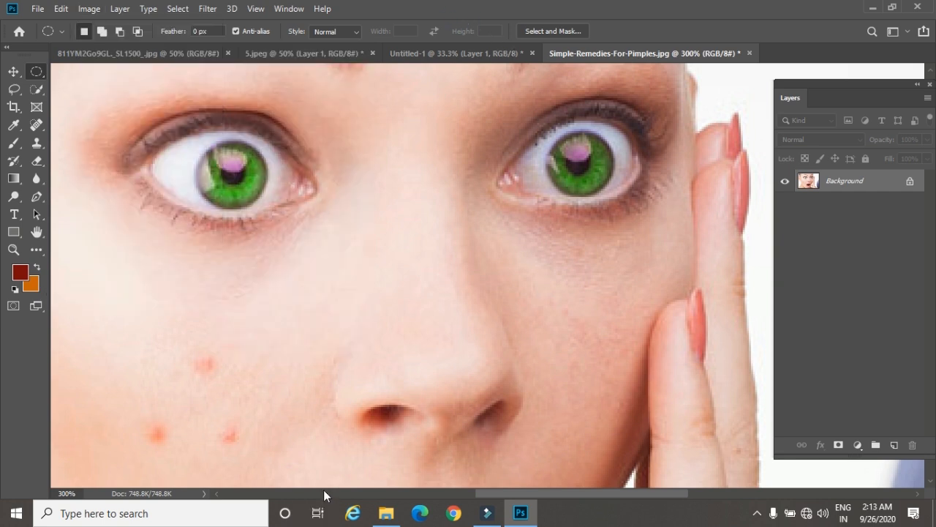
Step: Draw a circular Elliptical Marquee selection over the blemished cheek, from below the eye to the mouth's edge
key(ctrl+minus)
key(ctrl+minus)
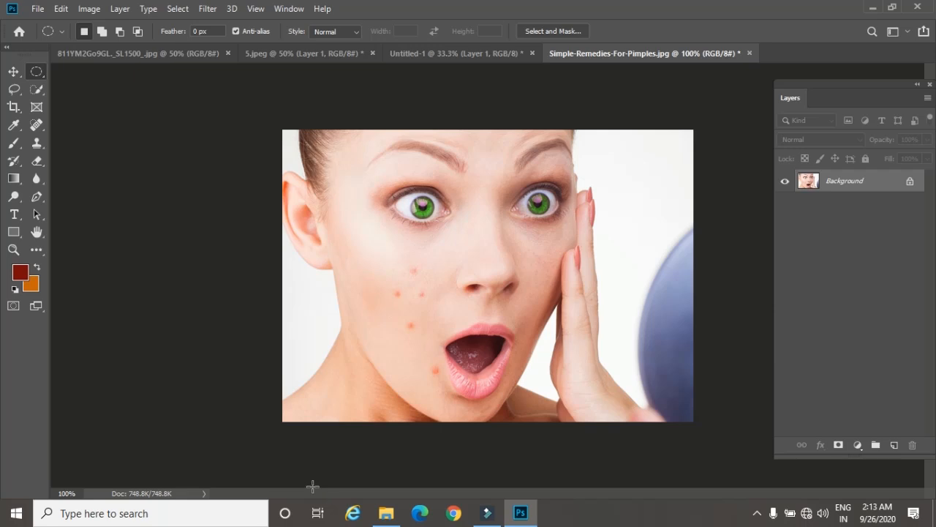
click(38, 70)
drag(329, 186, 466, 378)
Step: Try moving the circular cheek selection's pixels up over the nose and eye, and undo the move
drag(391, 245, 472, 201)
key(v)
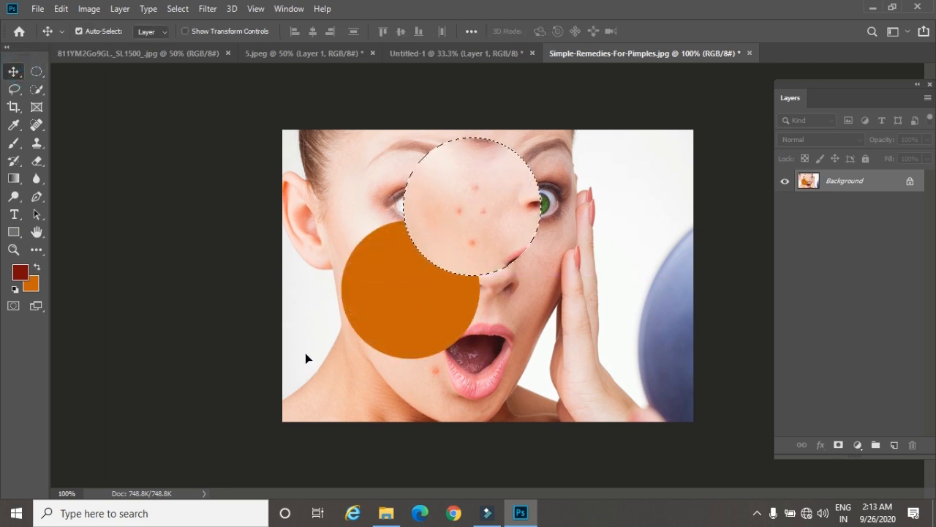
key(ctrl+z)
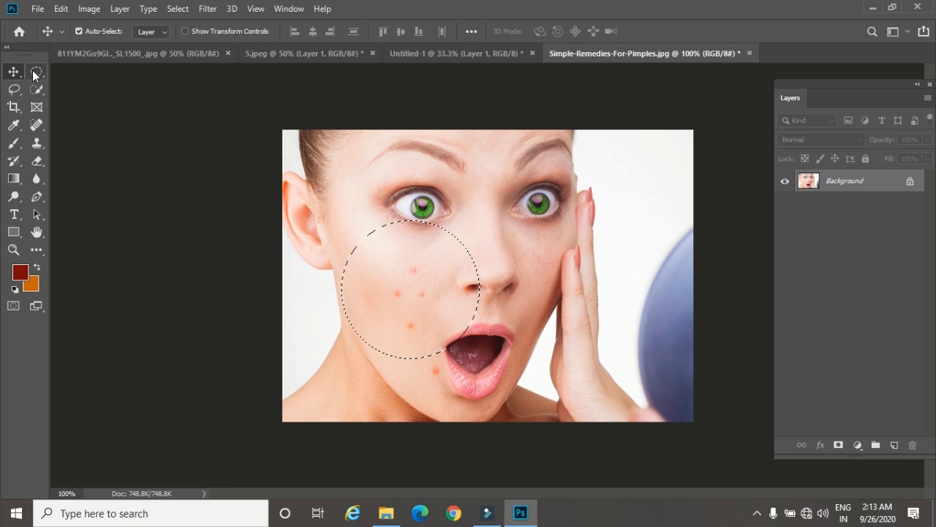
Step: Try brightening the unfeathered cheek selection with a Curves point at input 123, output 164 and deselecting it, and undo both
click(36, 71)
mouse_move(394, 277)
mouse_down()
mouse_move(420, 267)
mouse_move(387, 282)
mouse_move(394, 277)
mouse_up()
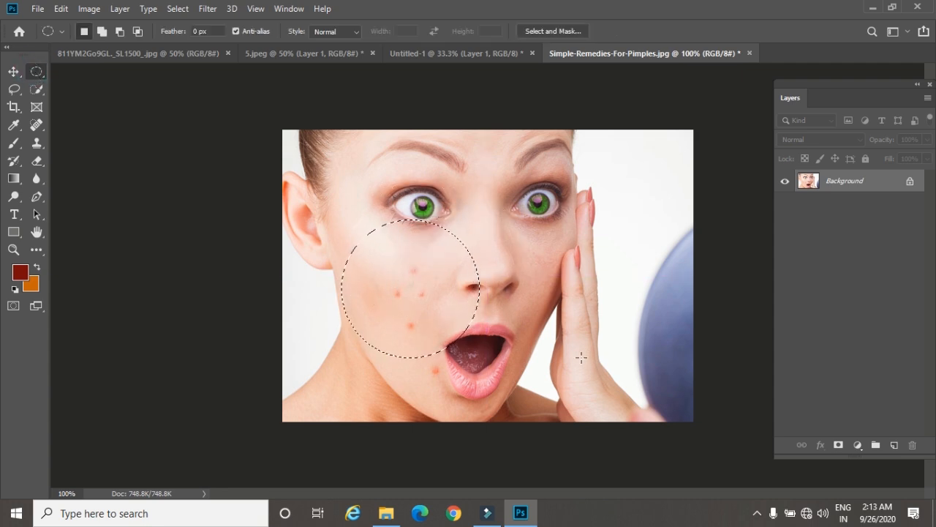
key(ctrl+m)
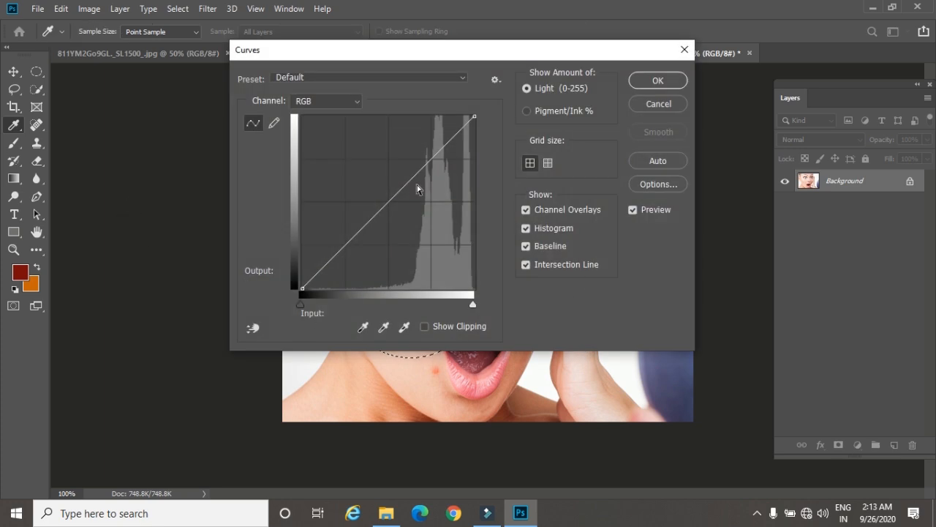
drag(398, 192, 385, 176)
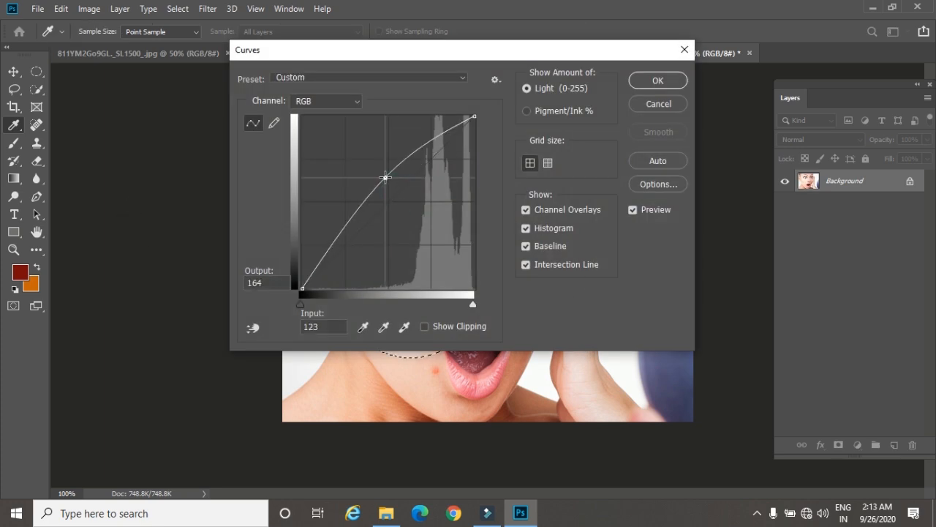
click(654, 85)
key(ctrl+d)
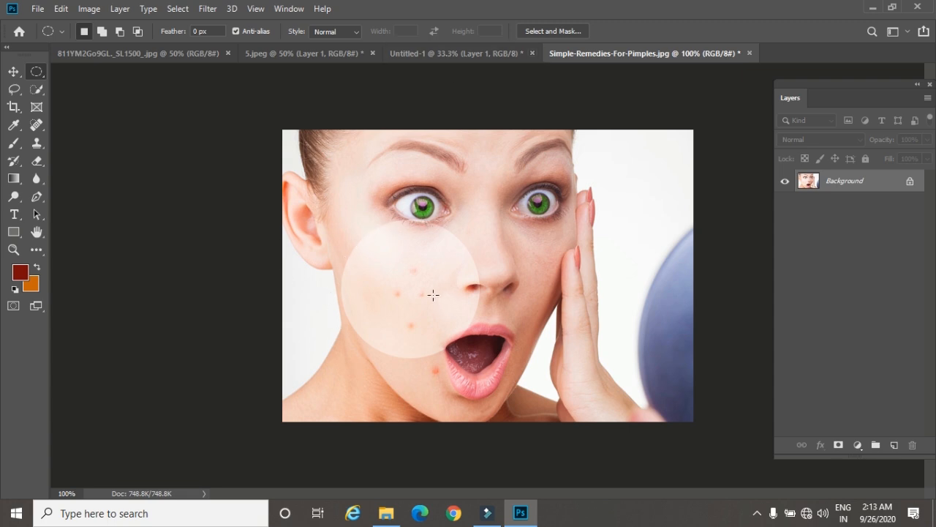
key(ctrl+z)
key(ctrl+z)
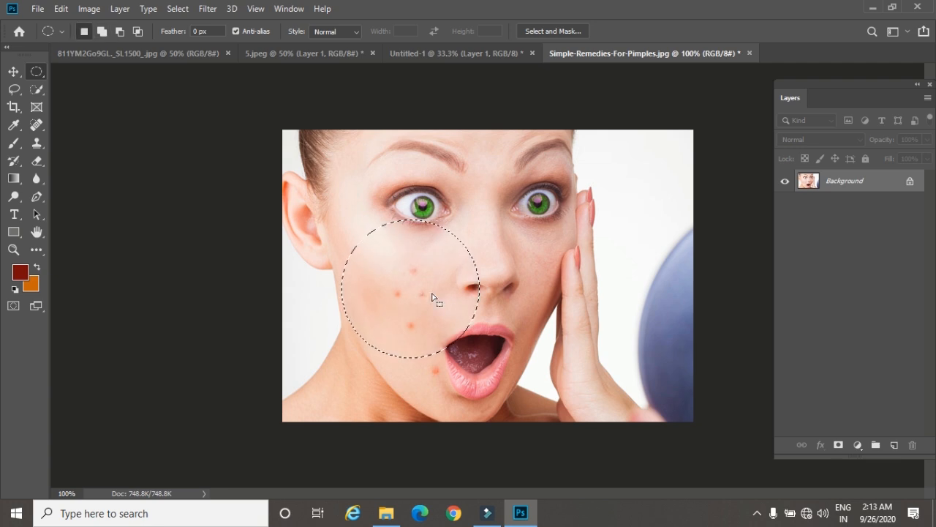
Step: Feather the circular cheek selection with a radius of 20 pixels
key(shift+F6)
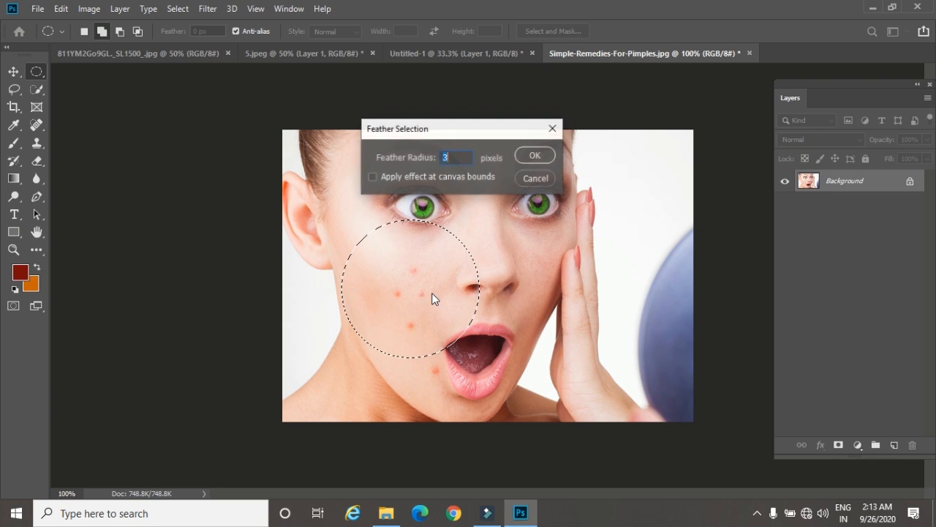
text(20)
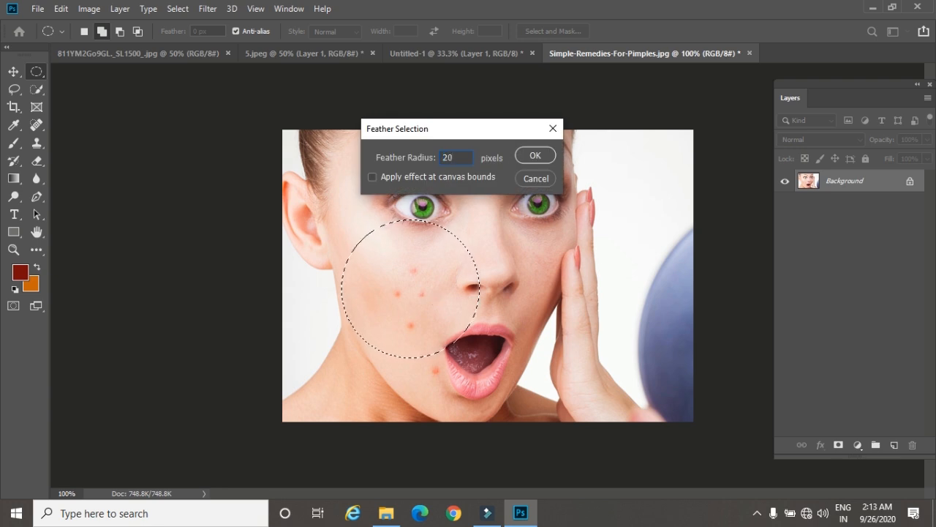
key(Return)
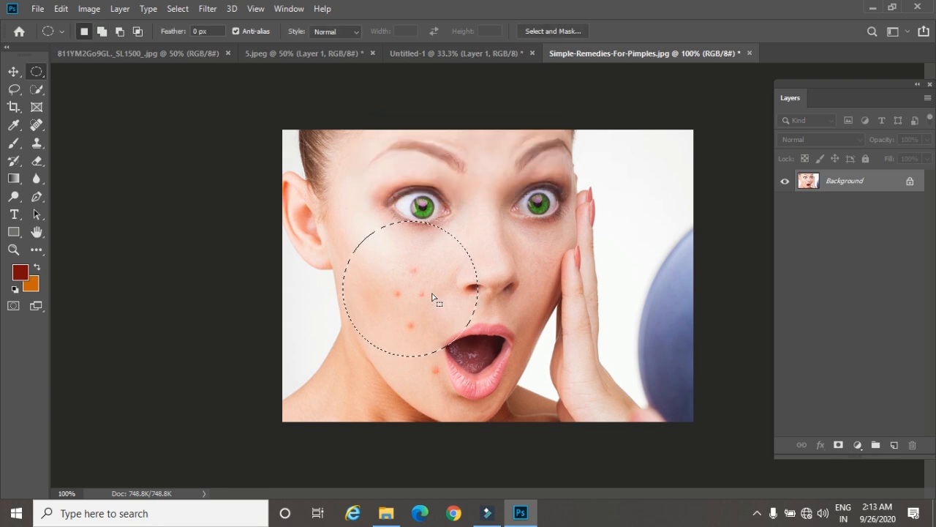
Step: Brighten the feathered cheek selection with a Curves point at input 113, output 152
key(ctrl+m)
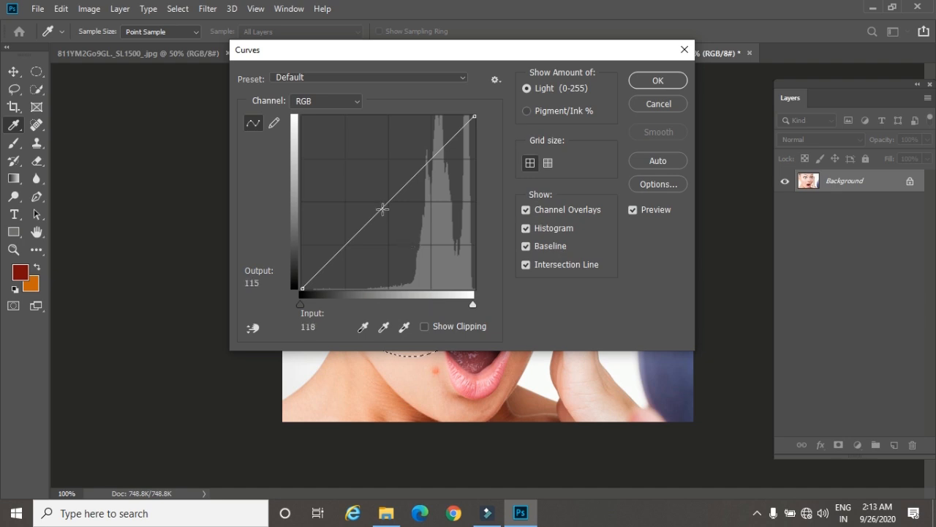
drag(385, 198, 378, 185)
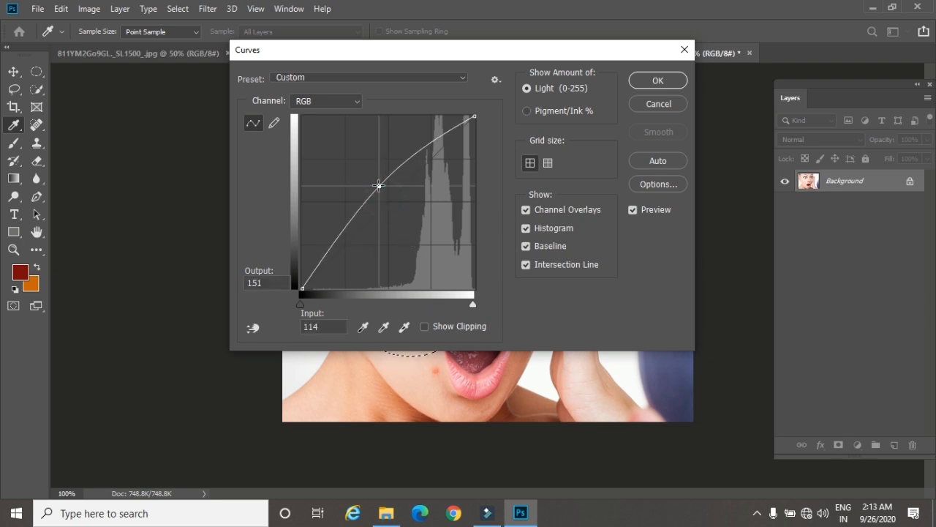
click(651, 84)
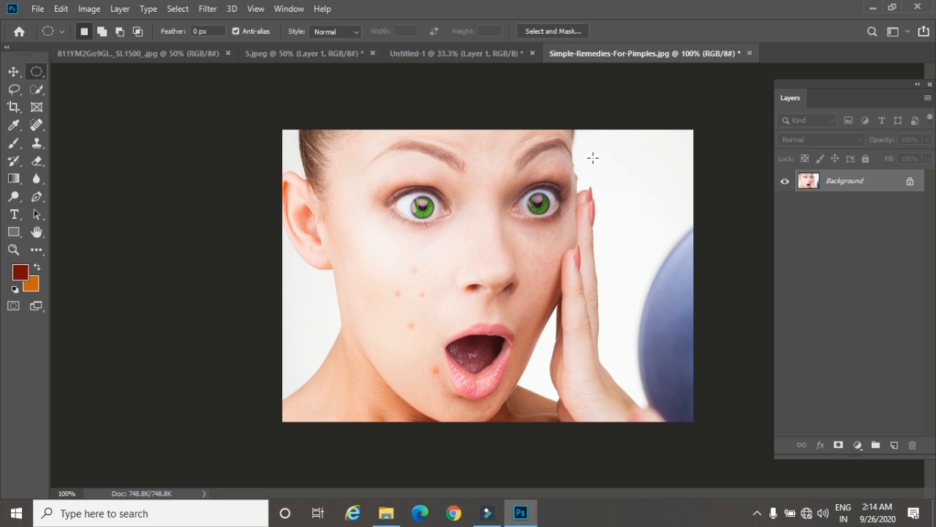
Step: Switch to the Untitled-1 document and select a single pixel row across its upper part with the Single Row Marquee tool
click(456, 53)
click(575, 75)
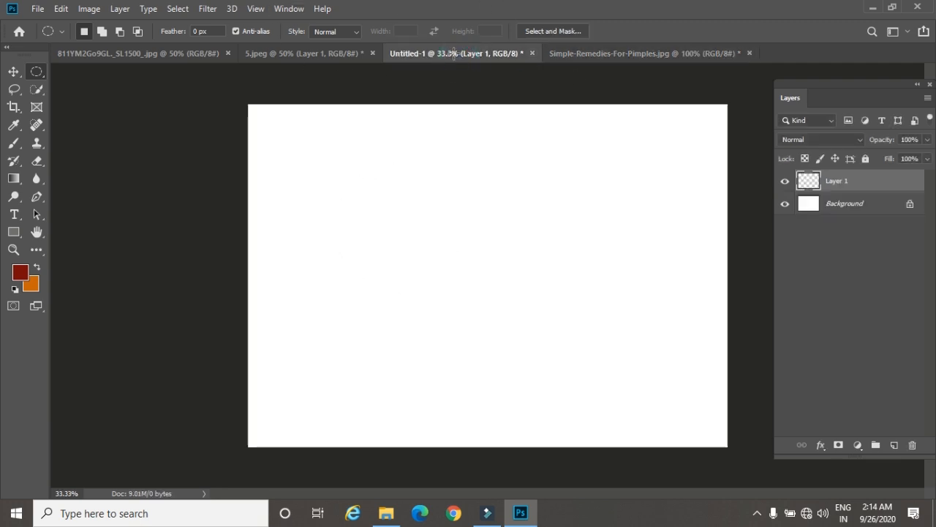
right_click(37, 71)
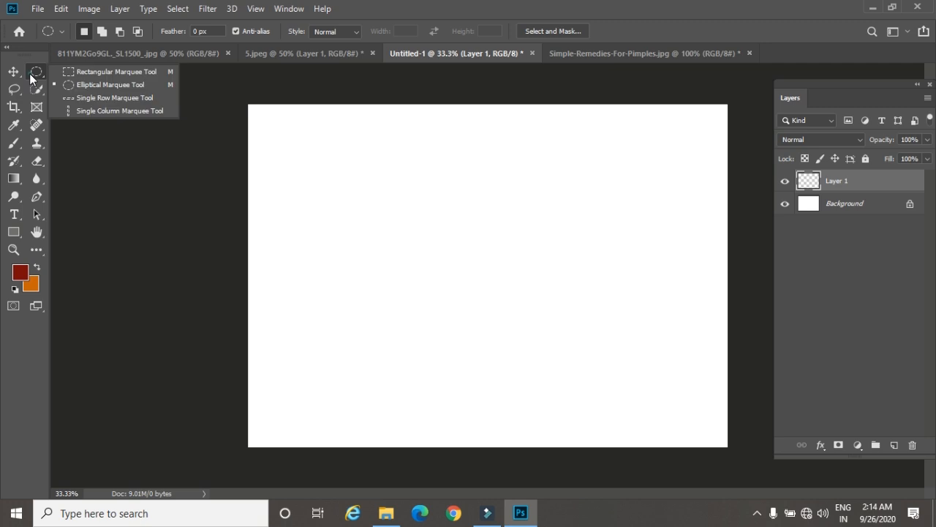
click(88, 98)
click(314, 166)
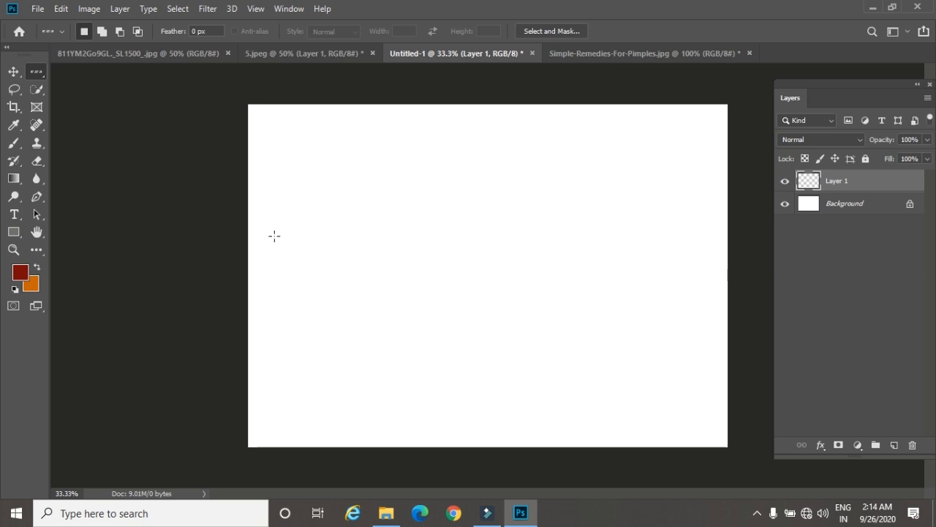
key(ctrl+plus)
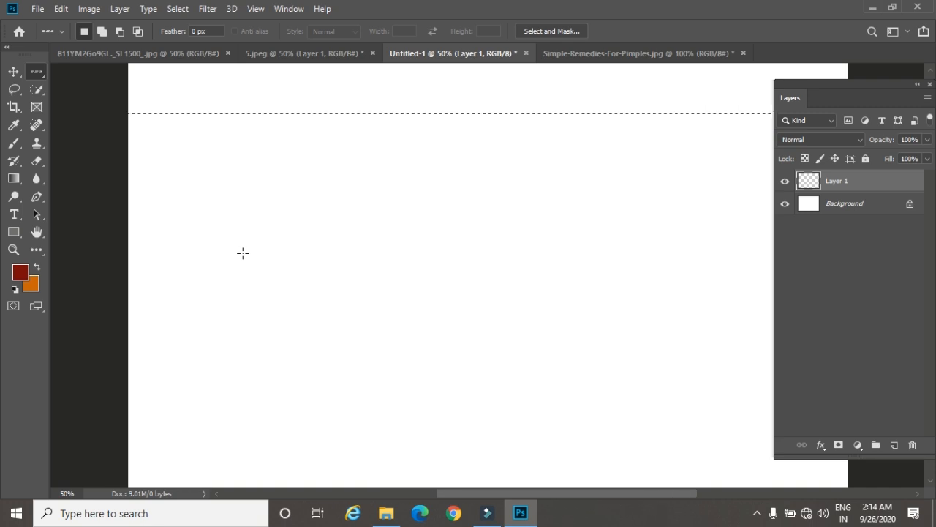
Step: Fill the single-row selection on Layer 1 with the dark red foreground color and deselect it
click(110, 51)
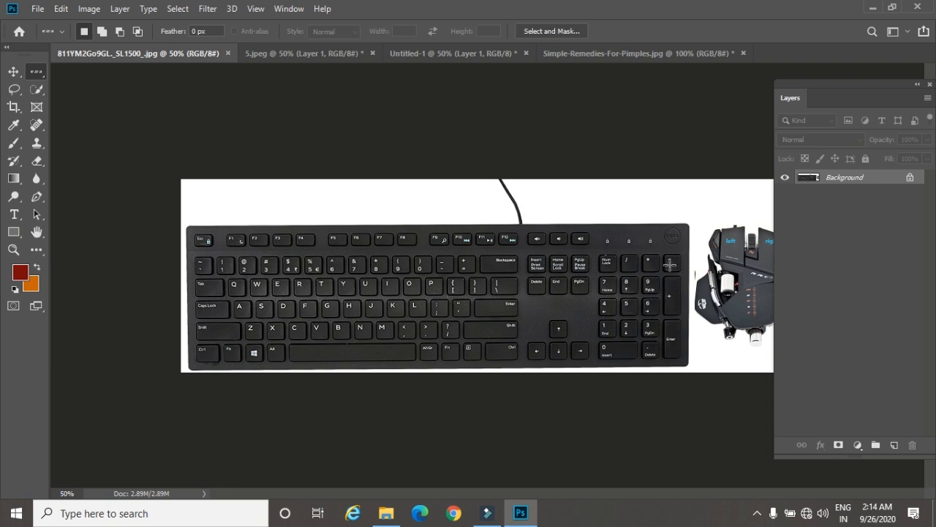
click(610, 54)
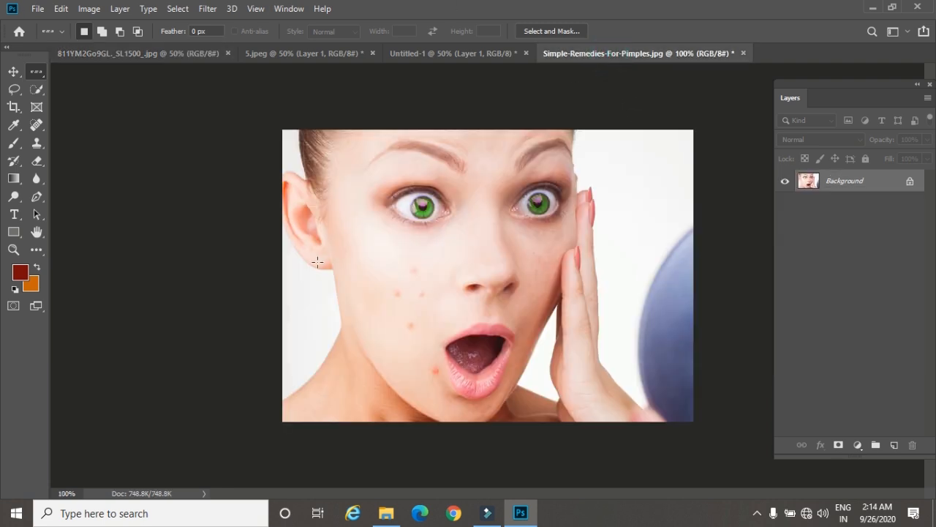
click(414, 55)
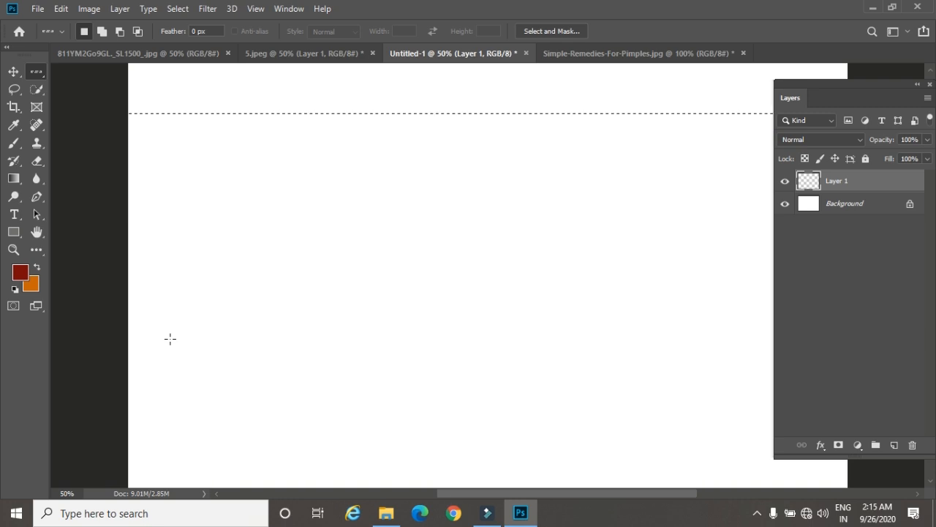
key(ctrl+d)
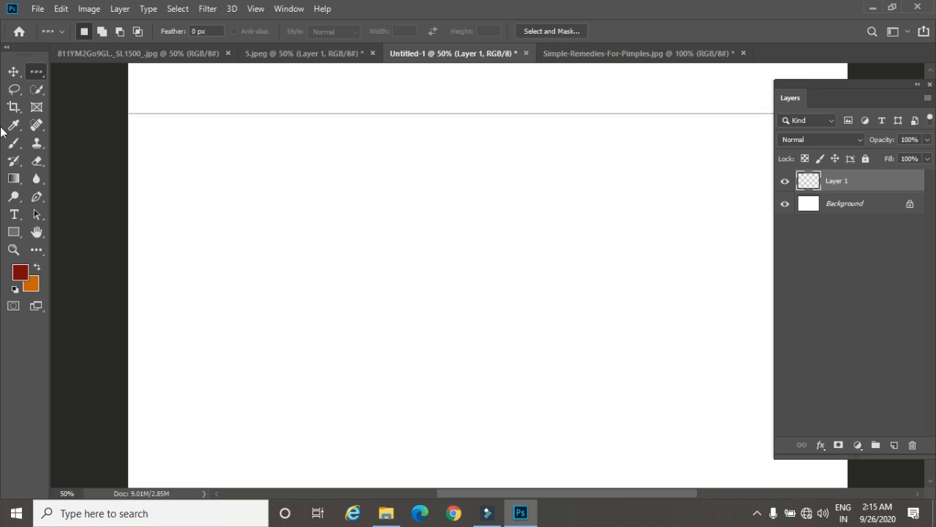
Step: Select a single pixel column near the canvas's left edge with the Single Column Marquee tool, crossing the red horizontal line
right_click(37, 72)
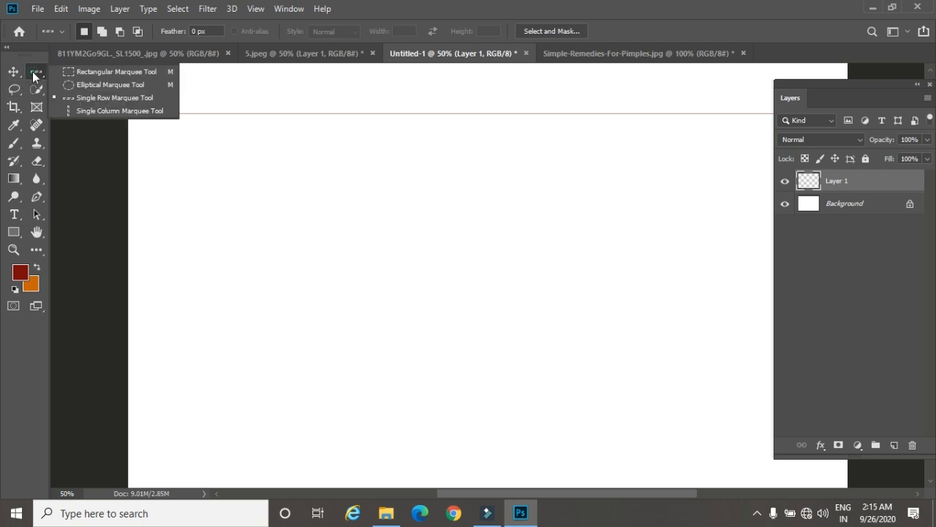
click(80, 113)
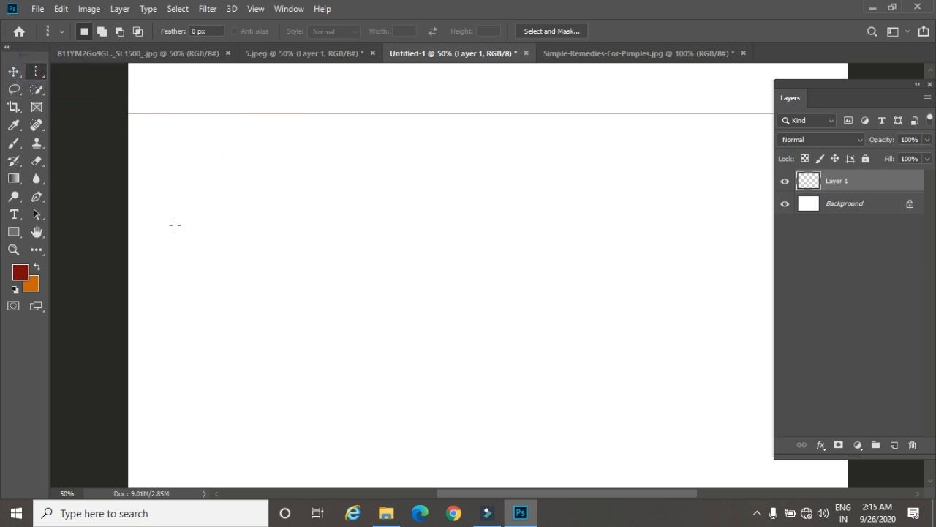
key(ctrl+plus)
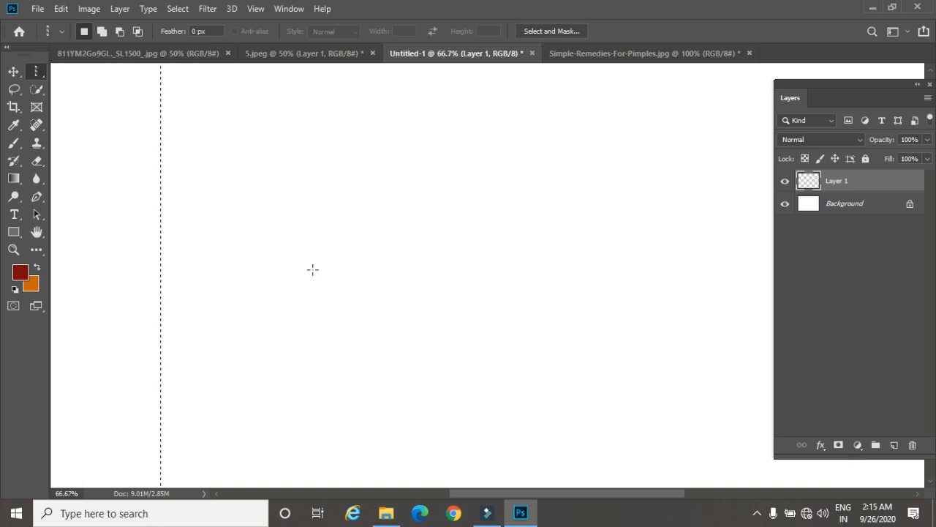
drag(231, 158, 255, 331)
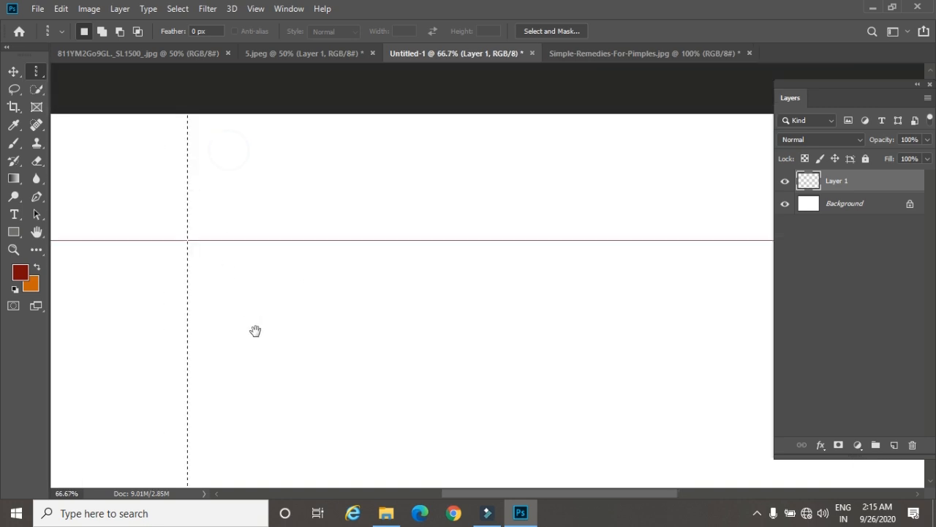
Step: Fill the single-column selection with the dark red foreground color on a new layer and deselect it
click(894, 445)
key(alt+BackSpace)
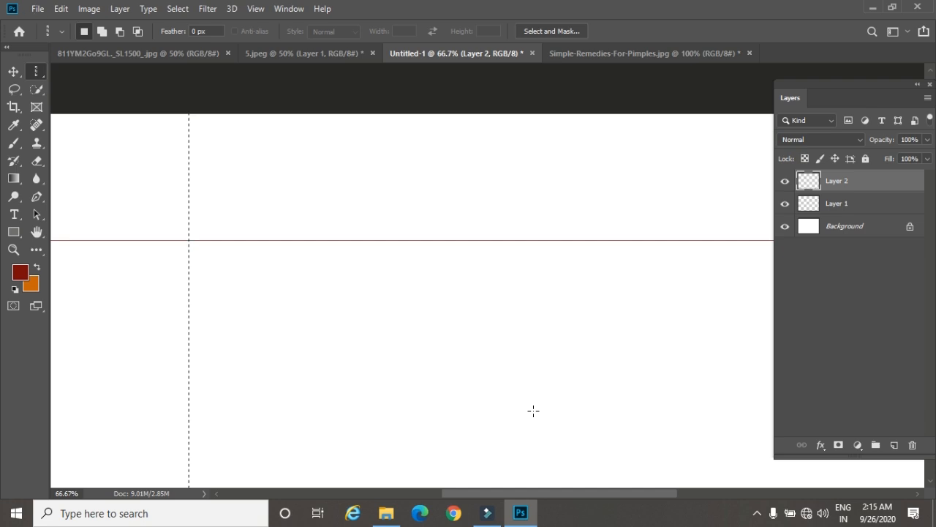
key(ctrl+d)
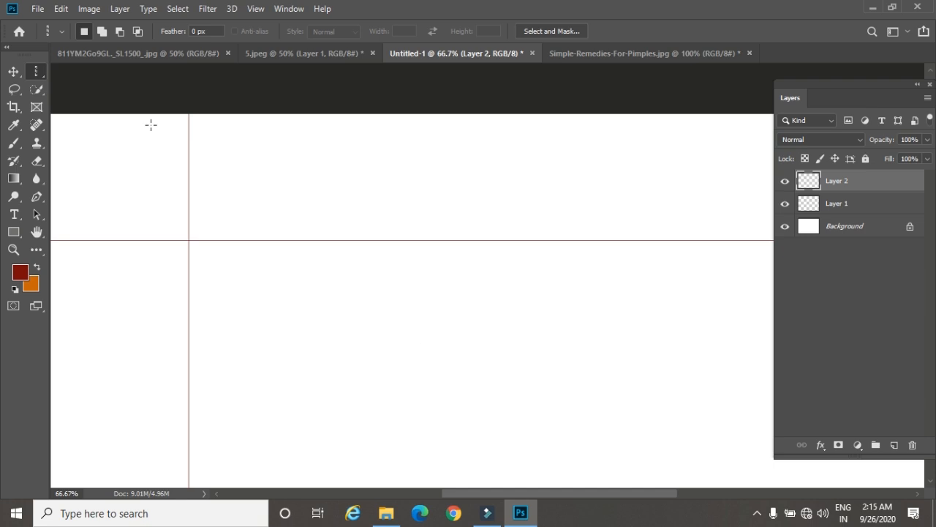
Step: Close the 5.jpeg, Untitled-1 and Simple-Remedies-For-Pimples.jpg documents without saving their changes
click(324, 57)
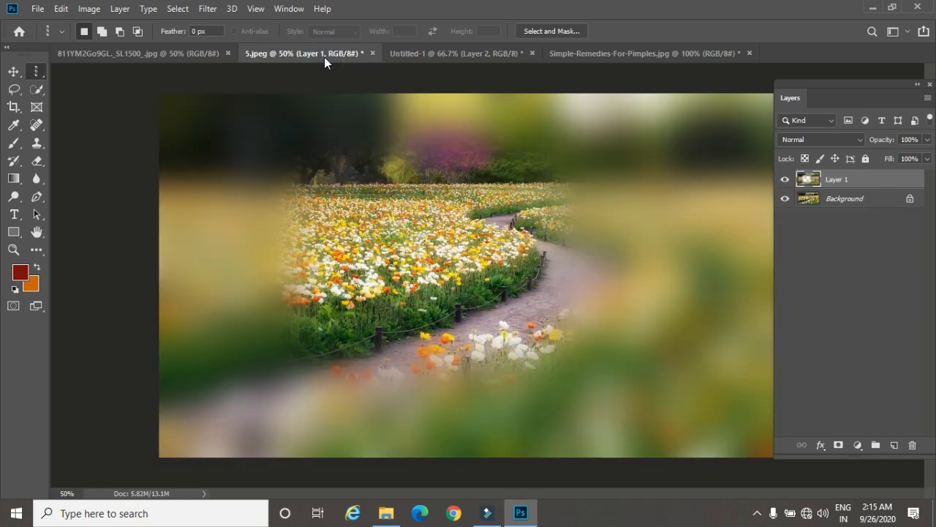
click(373, 53)
click(457, 199)
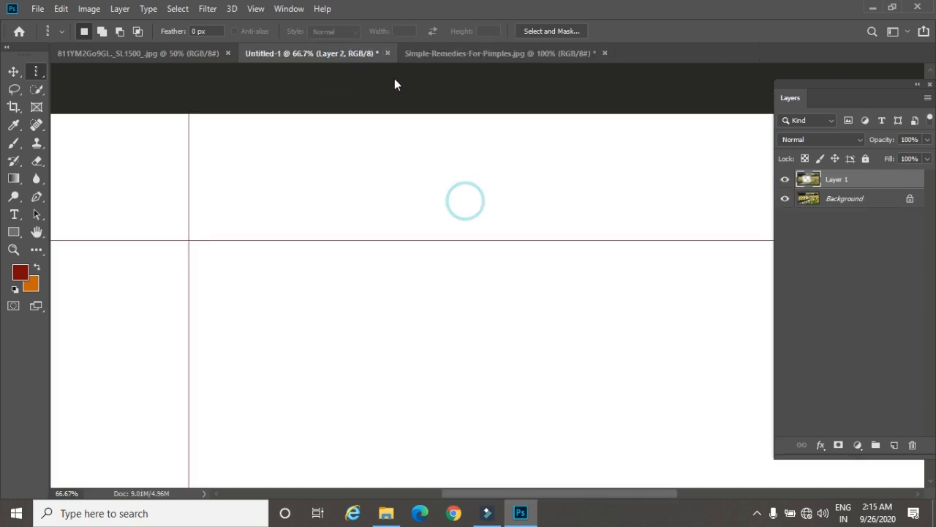
click(387, 53)
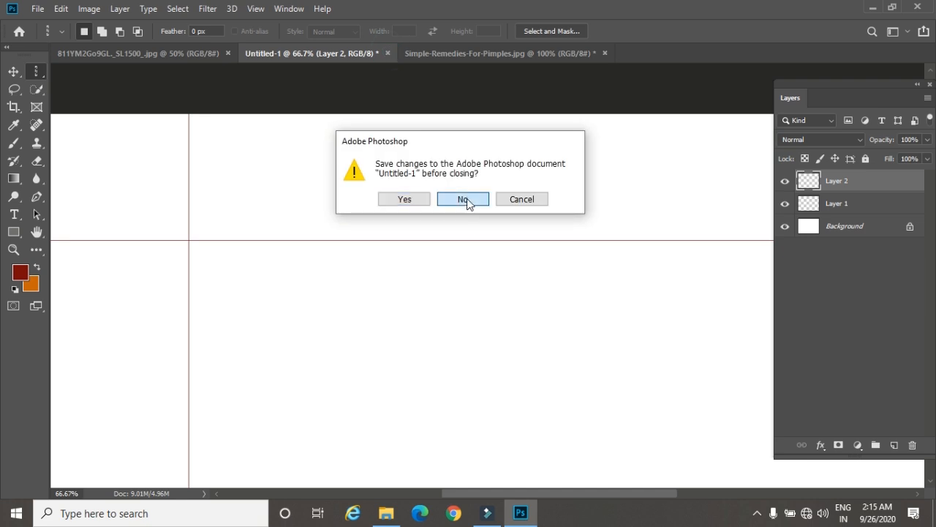
click(465, 201)
click(449, 56)
click(466, 201)
Step: Create a new blank document from the Landscape, 5 x 7 photo preset at 300 ppi
click(38, 9)
click(37, 9)
key(ctrl+n)
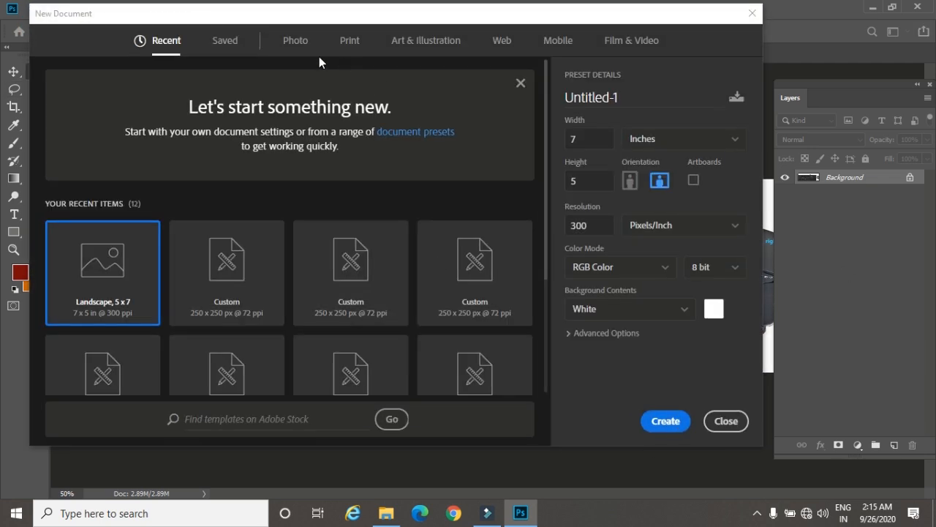
click(296, 40)
click(477, 153)
click(662, 420)
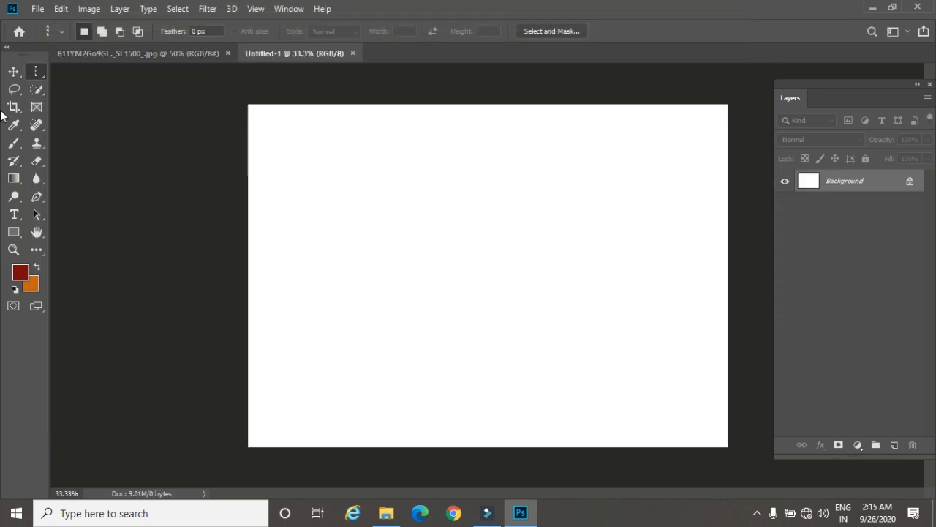
Step: Select a single pixel column near the new canvas's left edge with the Single Column Marquee tool
right_click(35, 69)
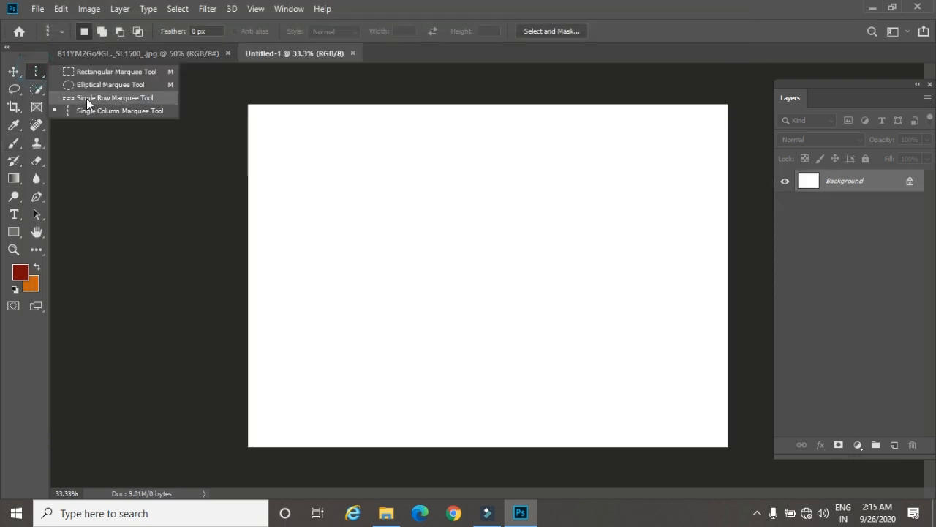
click(86, 97)
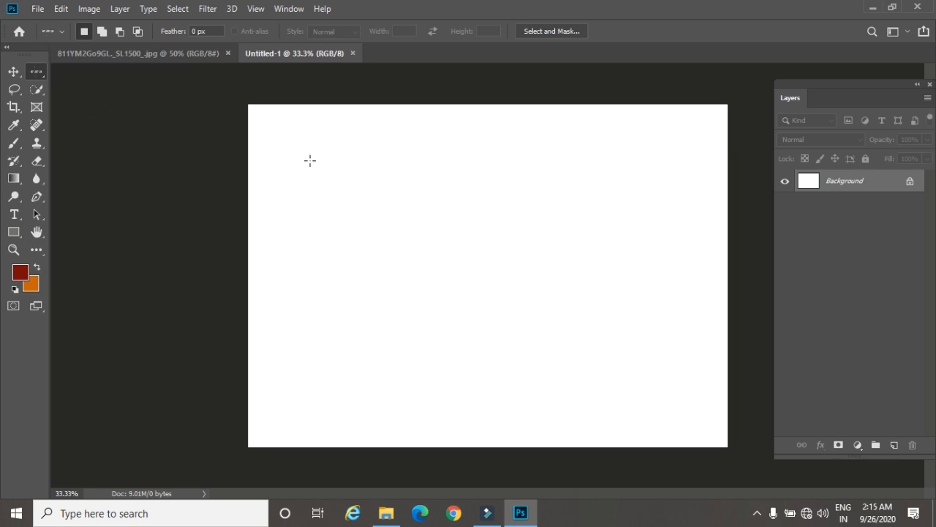
right_click(36, 70)
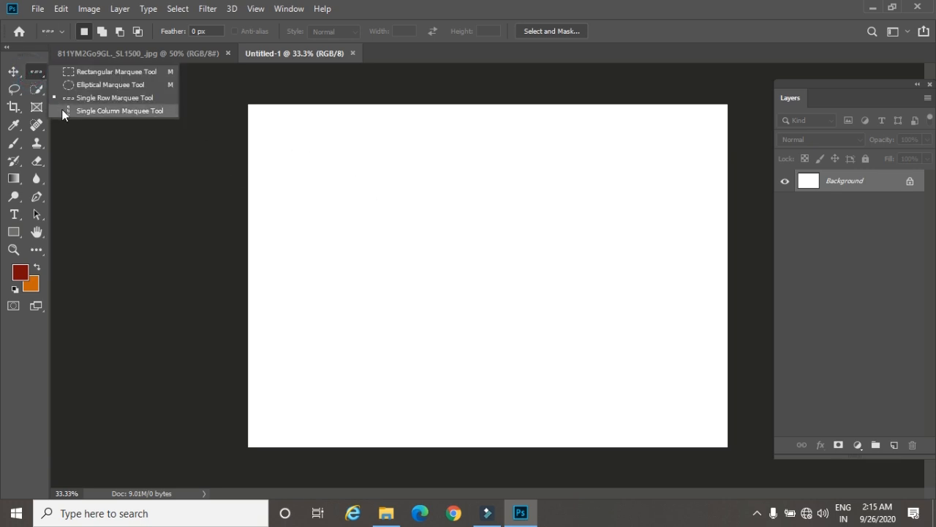
click(67, 109)
click(335, 167)
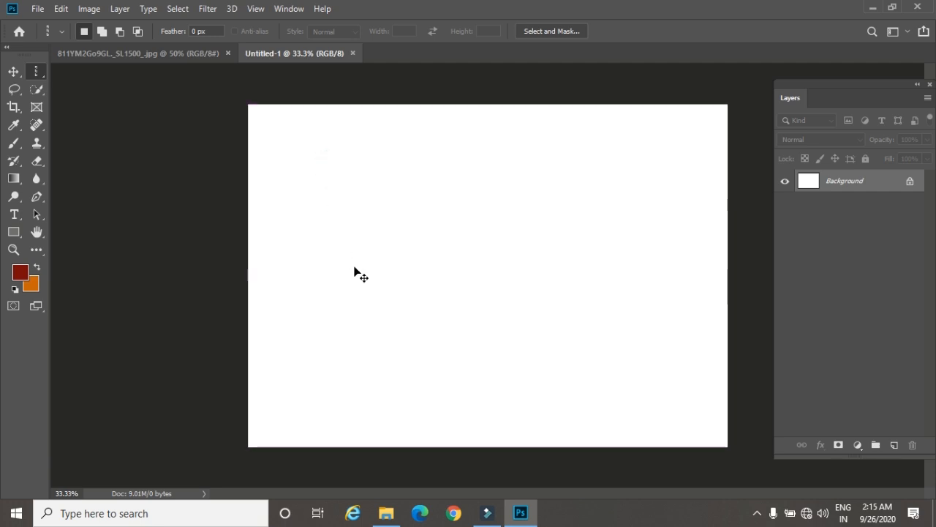
key(ctrl+plus)
key(ctrl+plus)
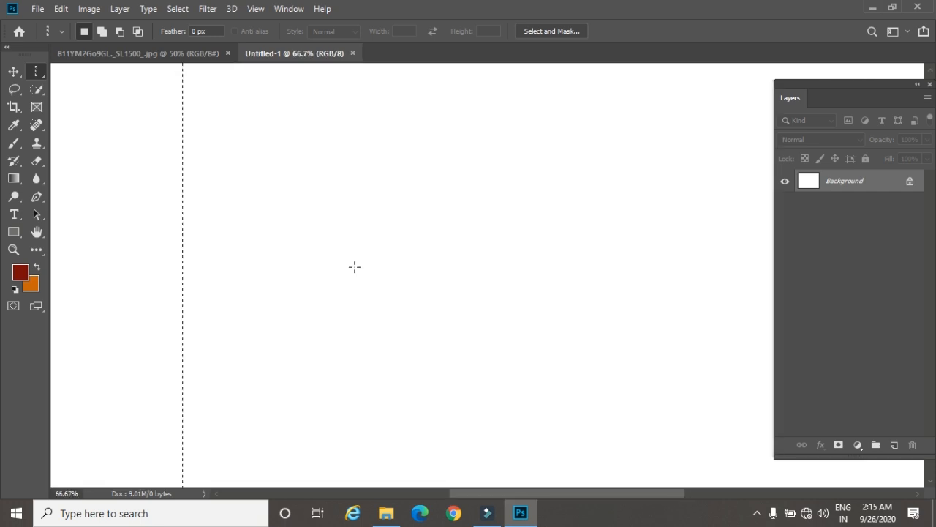
key(space)
drag(297, 208, 355, 375)
Step: Set the foreground color to red ff0000 and the background color to near-black 020000
key(i)
click(20, 272)
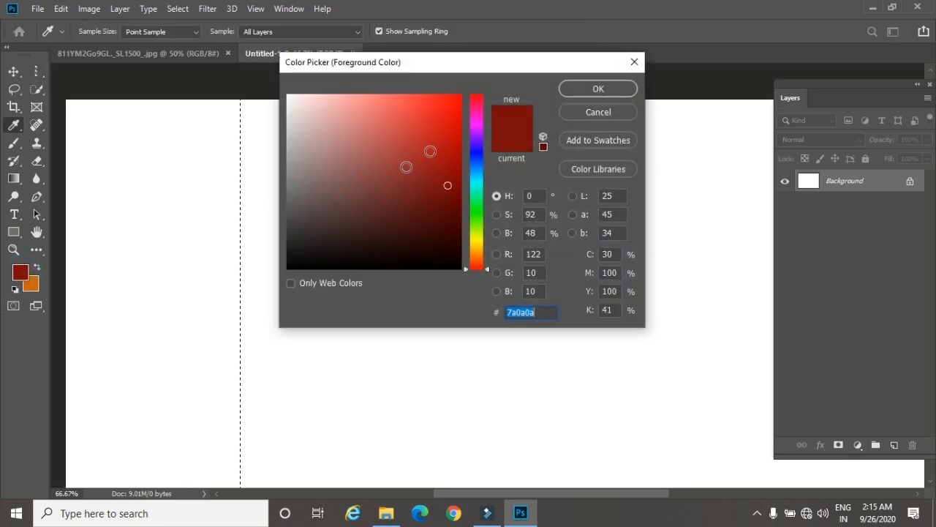
text(ff0000)
click(568, 91)
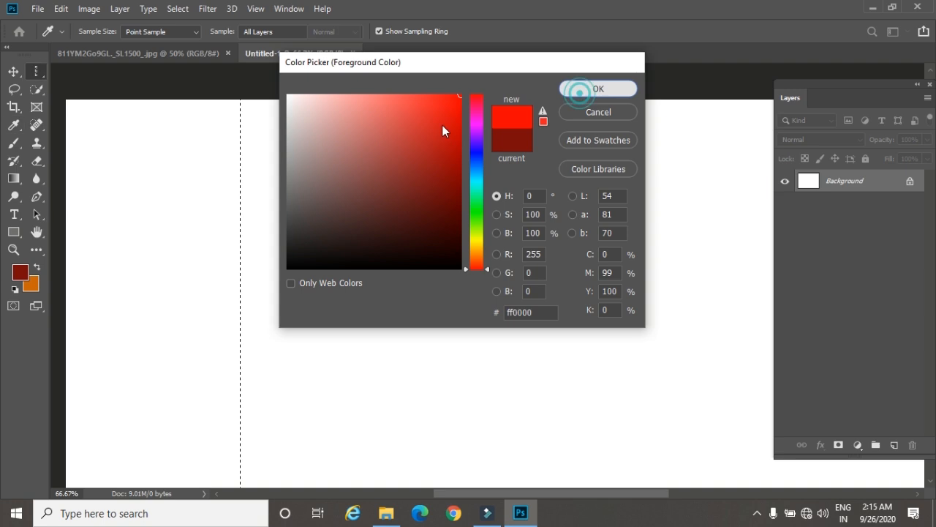
click(30, 282)
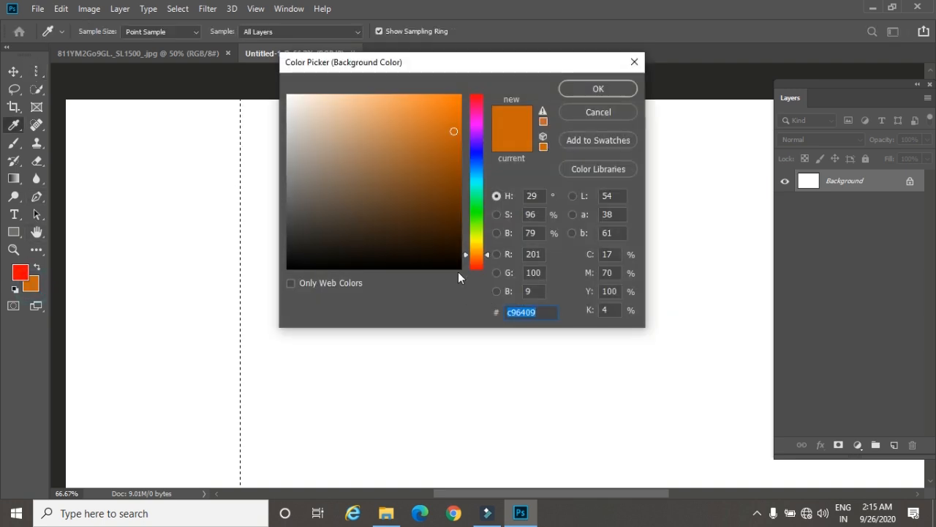
click(458, 267)
click(477, 268)
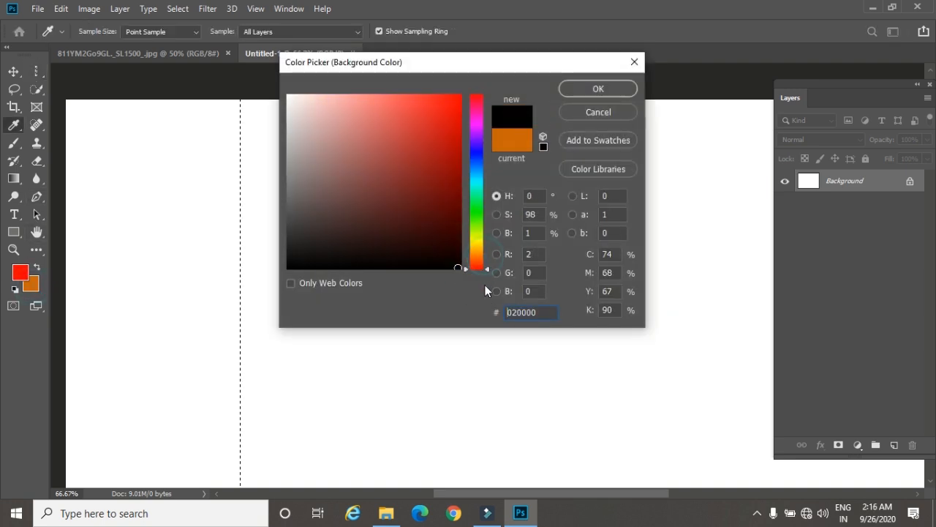
click(598, 90)
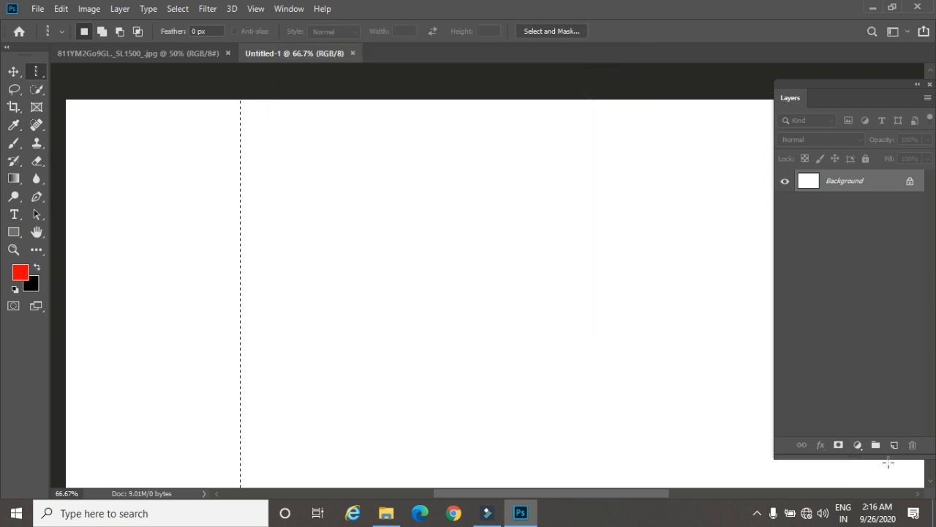
Step: Fill the column selection with the red foreground color on a new layer and deselect it
click(895, 445)
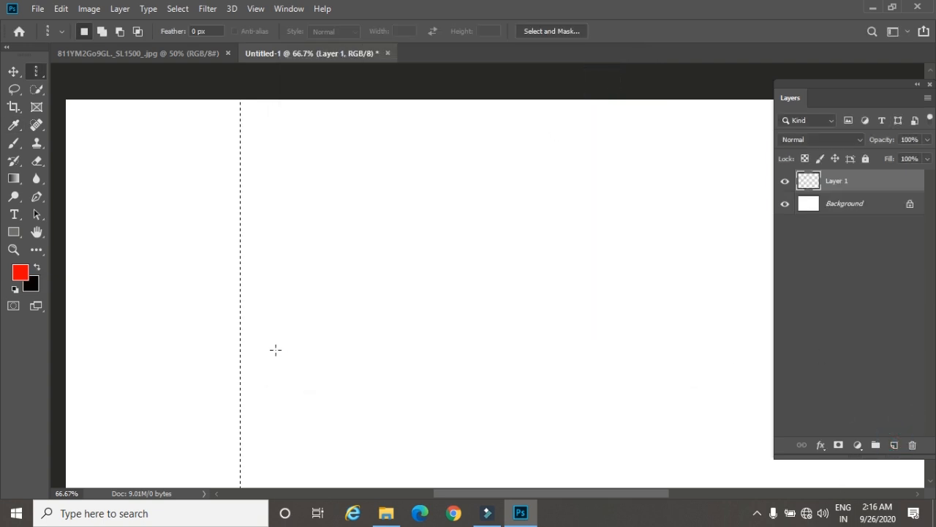
key(alt+BackSpace)
key(ctrl+d)
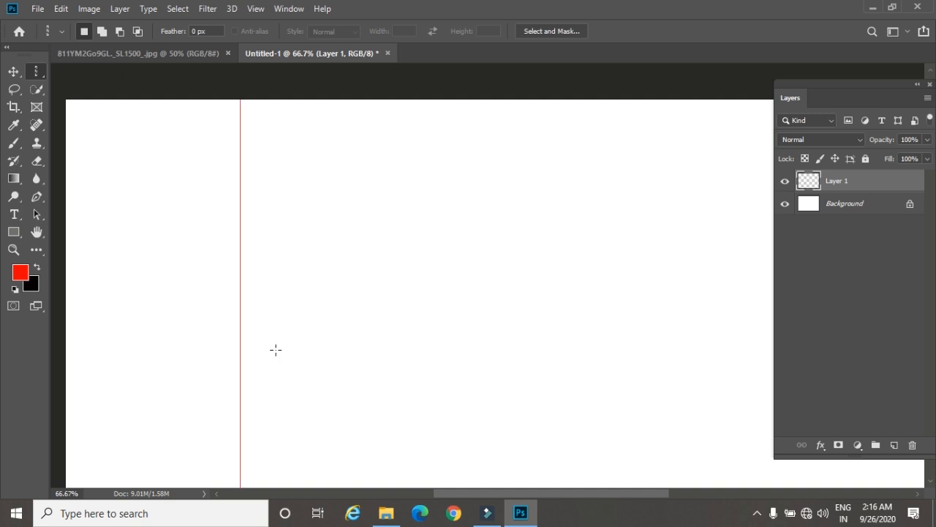
Step: Activate the Move tool and duplicate the layer holding the red vertical line in Untitled-1
key(v)
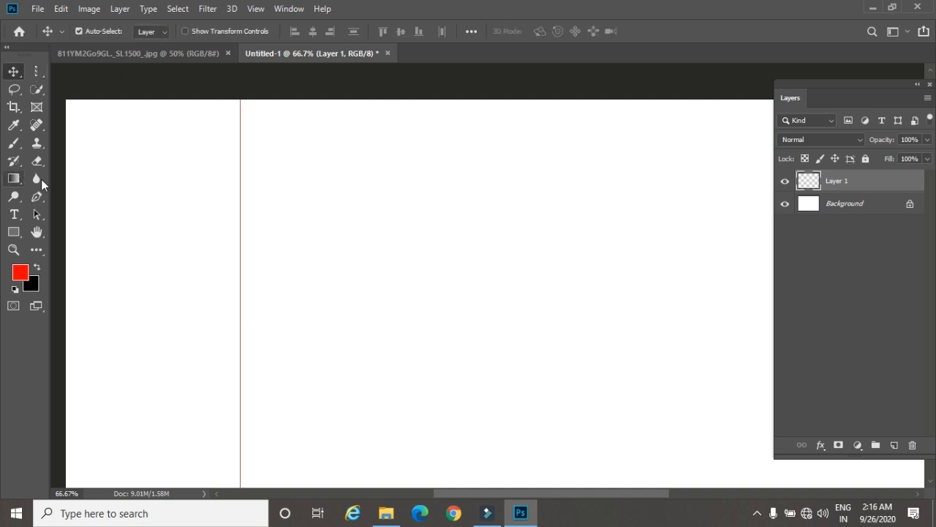
click(124, 57)
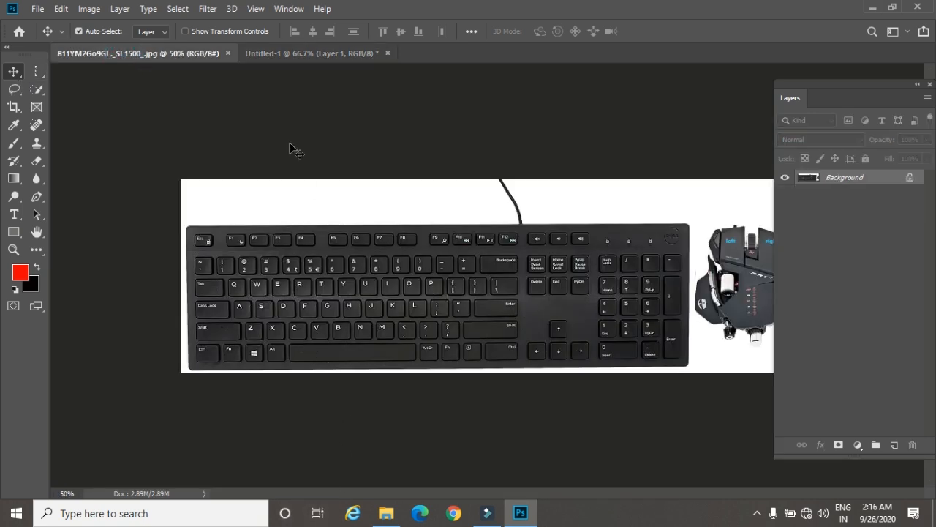
click(286, 52)
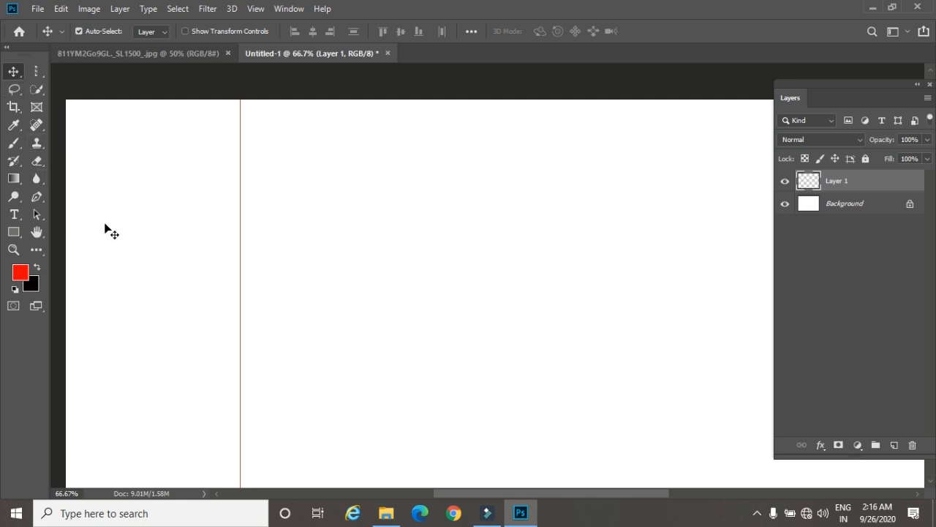
key(ctrl+j)
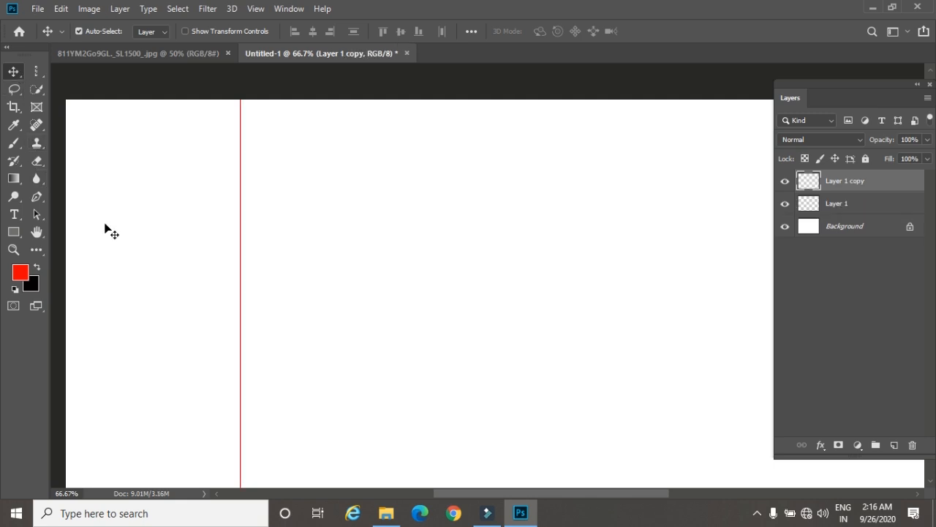
Step: Nudge the duplicated red vertical line a few pixels to the right of the original to form a double margin line
key(Right)
key(Right)
key(Right)
key(Right)
key(Right)
key(Right)
key(Right)
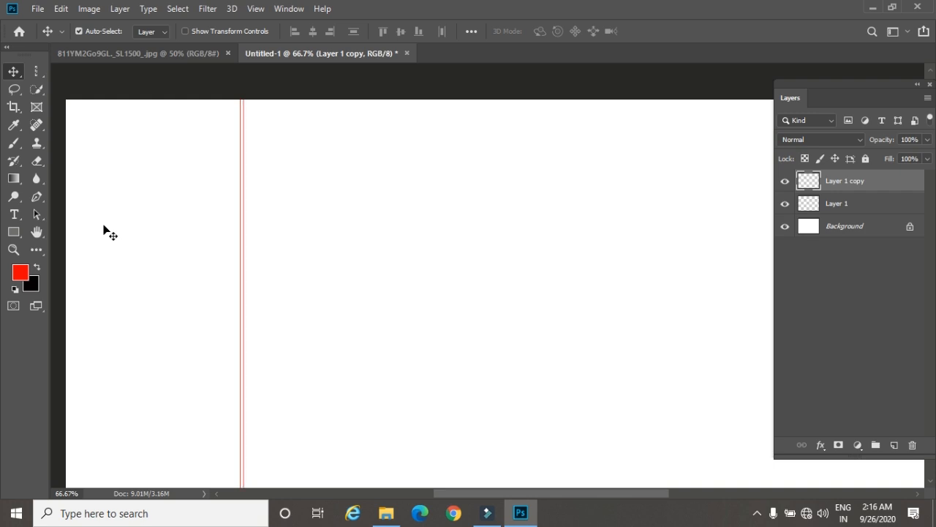
click(173, 50)
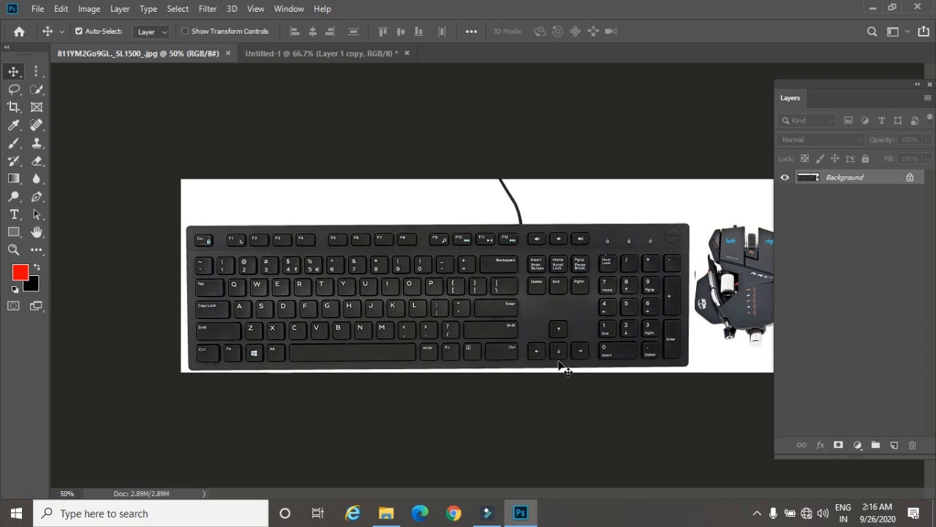
click(308, 51)
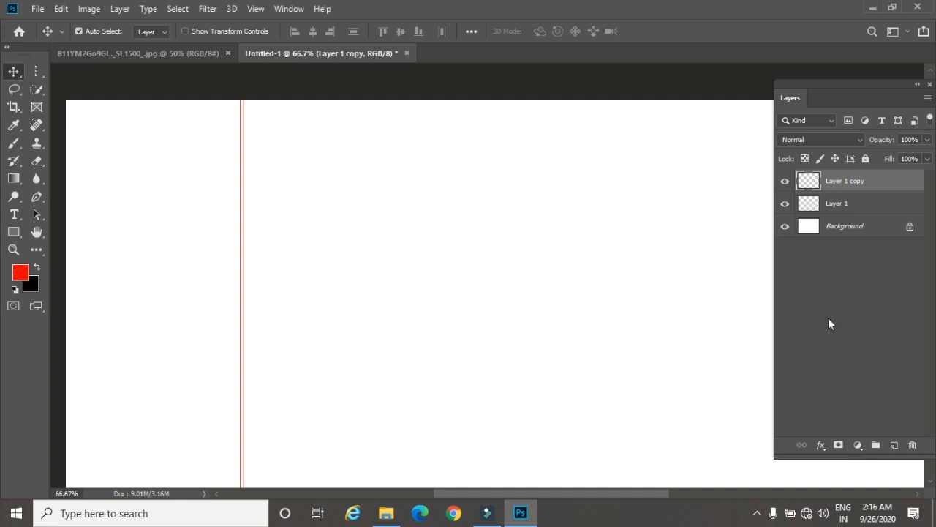
Step: On a new layer, select a pixel row near the canvas top with the Single Row Marquee tool, fill it with red and deselect
click(894, 445)
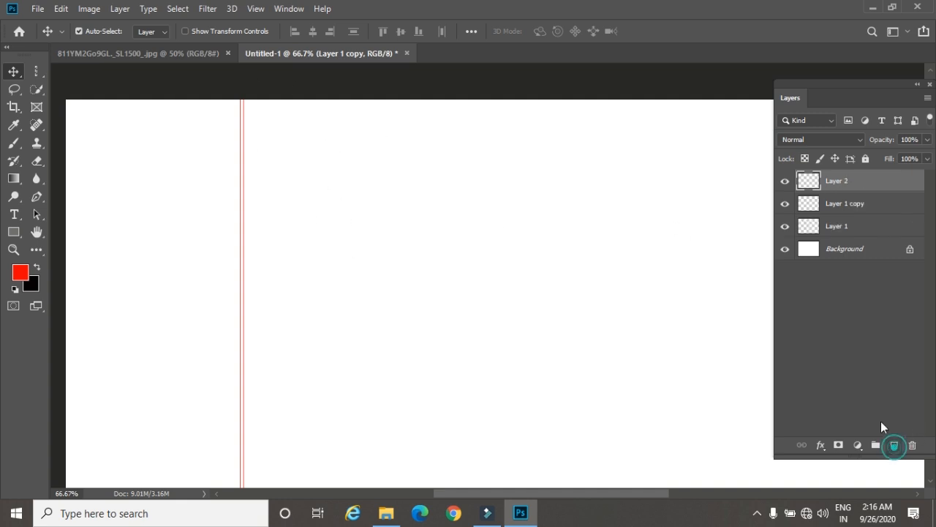
click(33, 71)
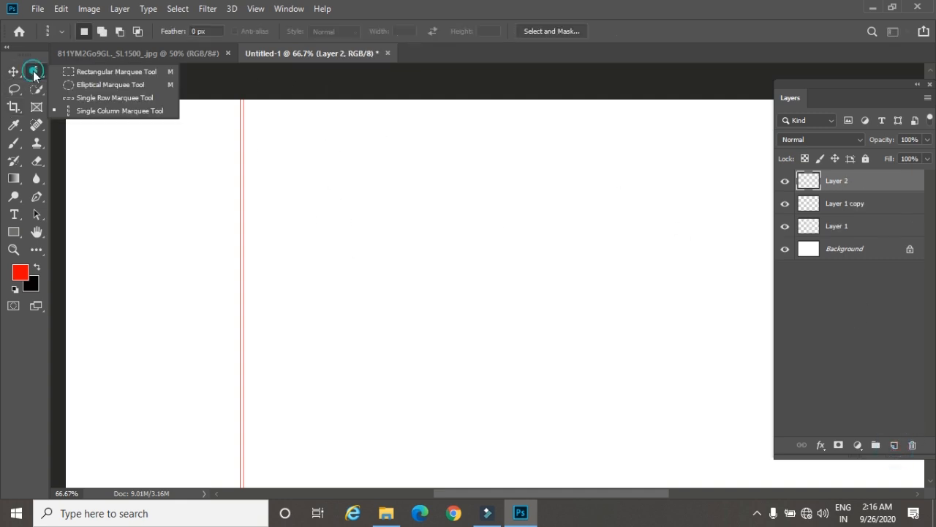
click(90, 96)
click(223, 188)
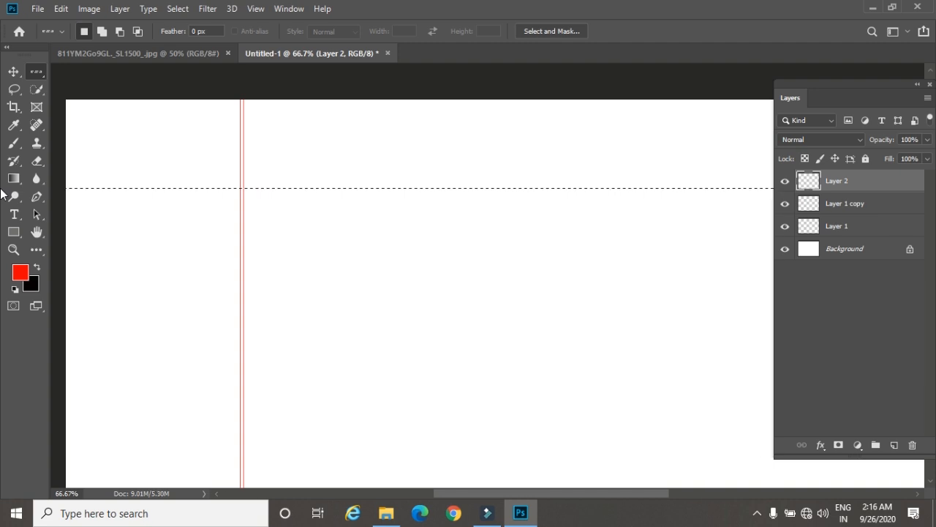
key(alt+BackSpace)
key(ctrl+d)
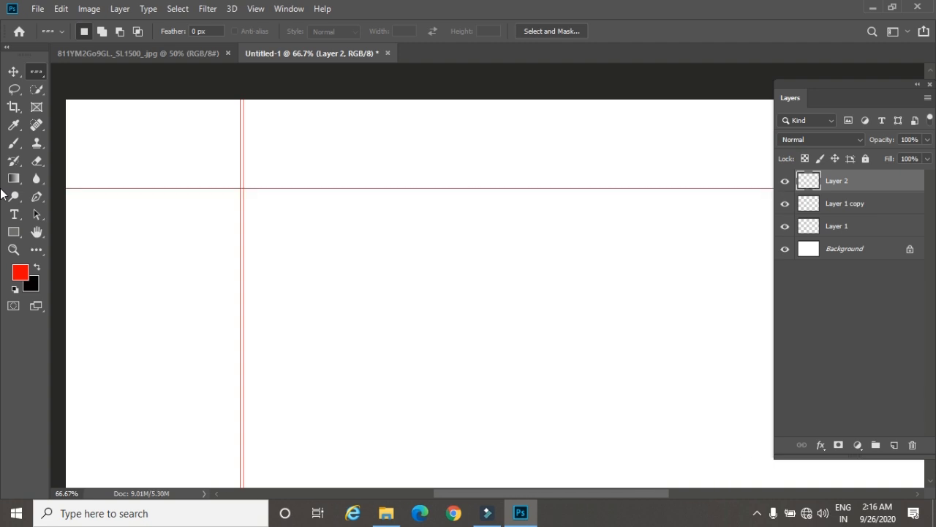
Step: Move the red horizontal line slightly down with the Move tool
key(v)
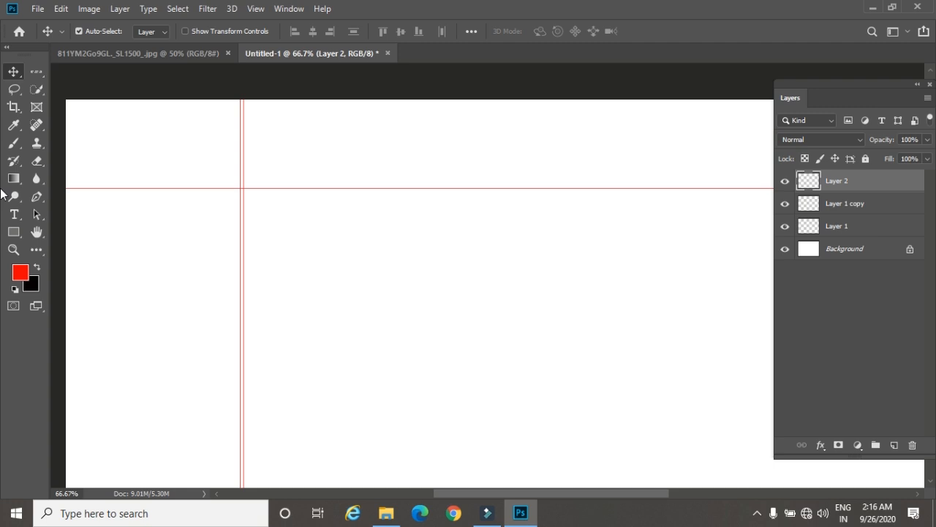
key(Down)
key(Down)
key(Down)
key(Down)
key(Down)
key(Down)
key(Down)
key(Down)
key(Down)
key(Down)
key(Down)
key(Down)
key(Down)
key(Down)
key(Down)
key(Down)
key(Down)
key(Down)
key(Down)
key(Down)
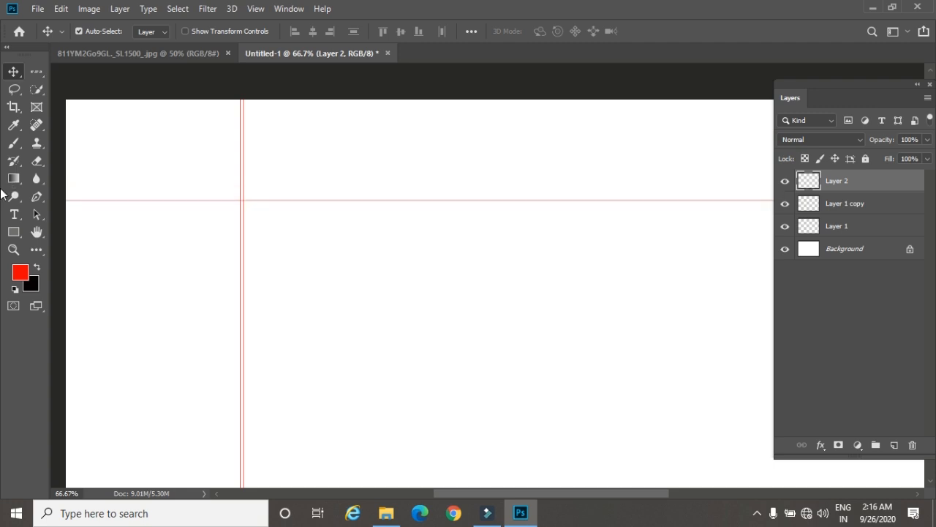
Step: Duplicate the red horizontal line's layer and nudge the copy a few pixels down to form a double line
key(ctrl+j)
key(Down)
key(Down)
key(Down)
key(Down)
key(Down)
key(Down)
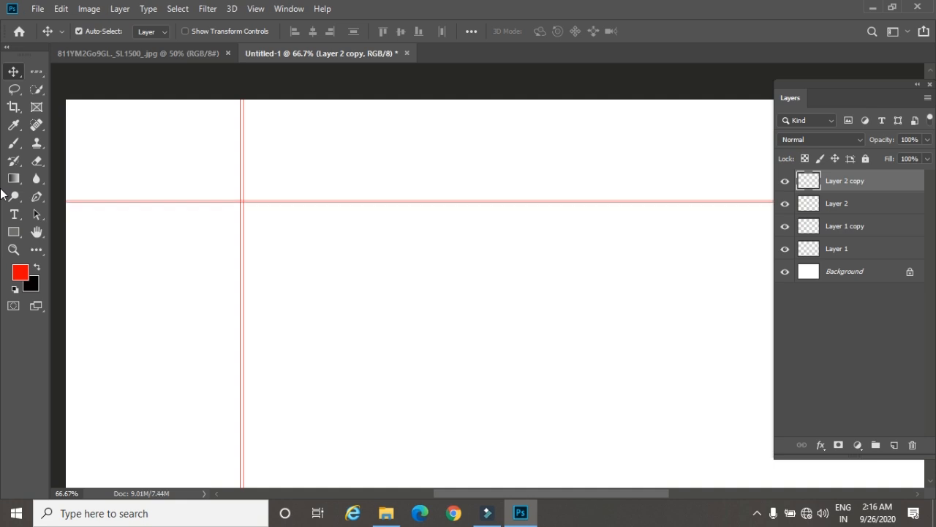
key(Down)
key(Down)
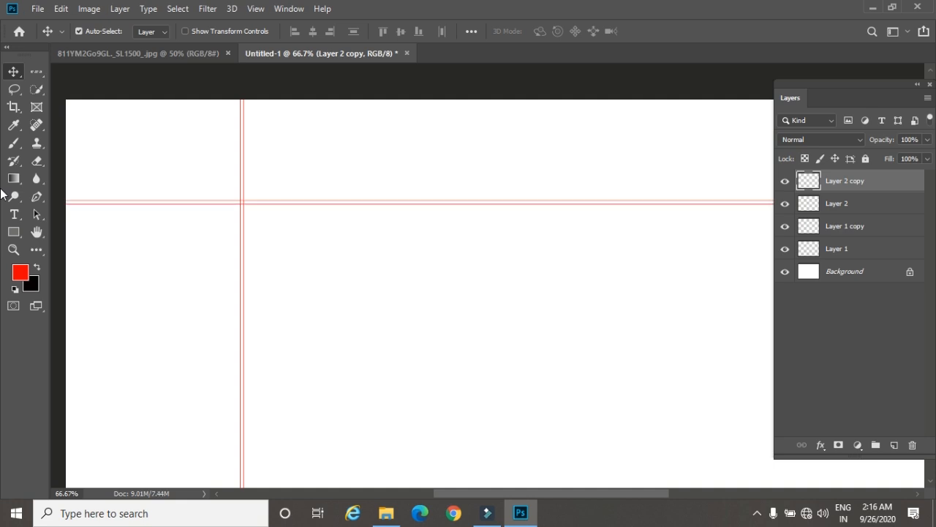
Step: Duplicate the lower red horizontal line again and move the copy down, leaving a wider gap below the double line
key(ctrl+j)
key(Down)
key(Down)
key(Down)
key(shift+Down)
key(shift+Down)
key(shift+Down)
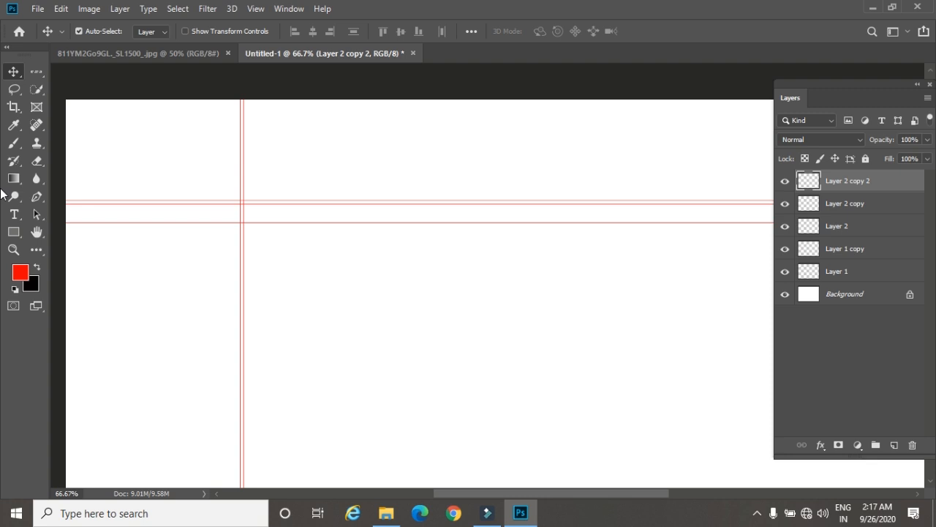
Step: Undo the last moves of the third horizontal line and shift it down again in larger increments to widen the gap
key(ctrl+z)
key(ctrl+z)
key(ctrl+z)
key(shift+Down)
key(shift+Down)
key(shift+Down)
key(shift+Down)
key(shift+Down)
key(shift+Down)
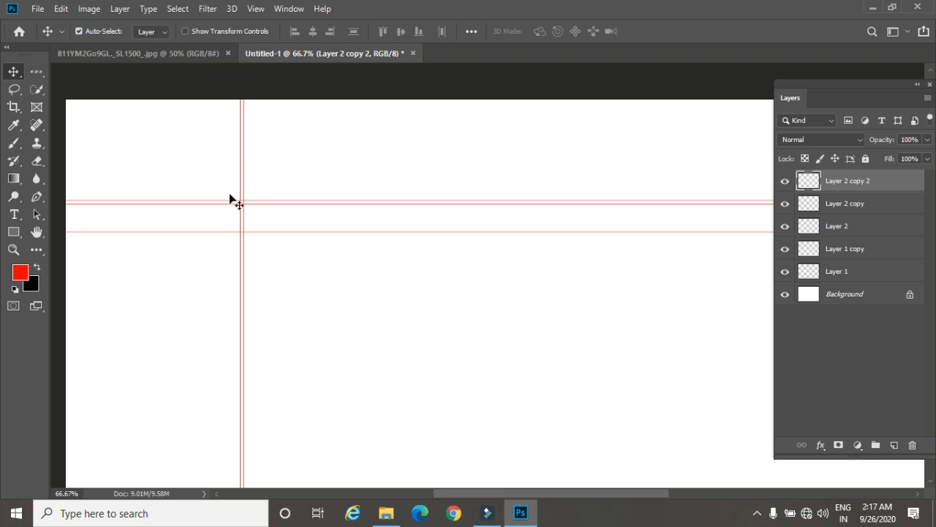
Step: Load the lowest horizontal line as a selection and fill it with the near-black background color
ctrl+click(810, 182)
key(ctrl+BackSpace)
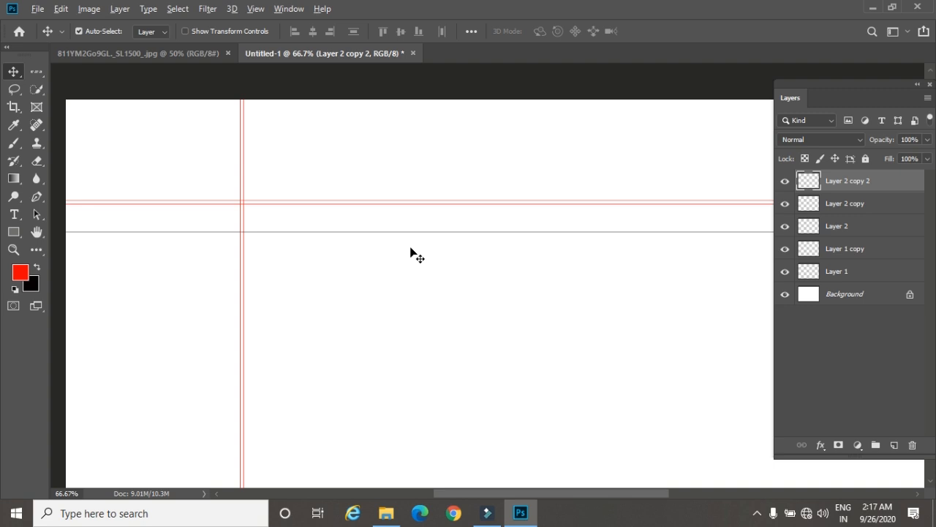
Step: Duplicate the near-black horizontal line twice, shifting each copy down by the same distance to start evenly spaced ruled lines
key(ctrl+j)
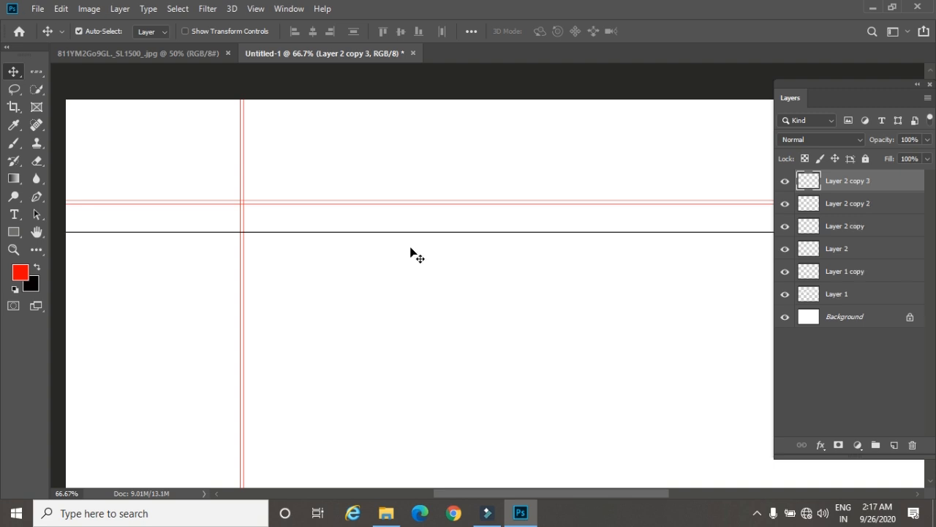
key(shift+Down)
key(shift+Down)
key(shift+Down)
key(shift+Down)
key(shift+Down)
key(shift+Down)
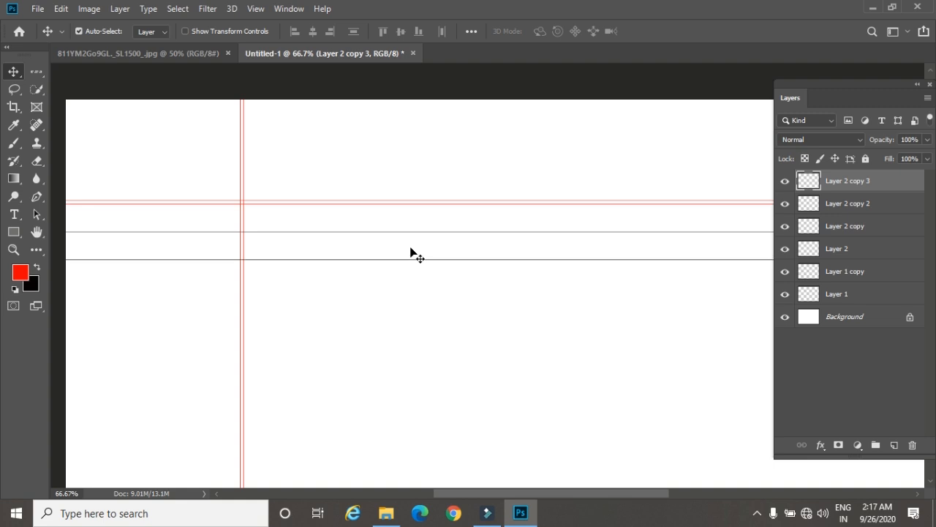
key(ctrl+j)
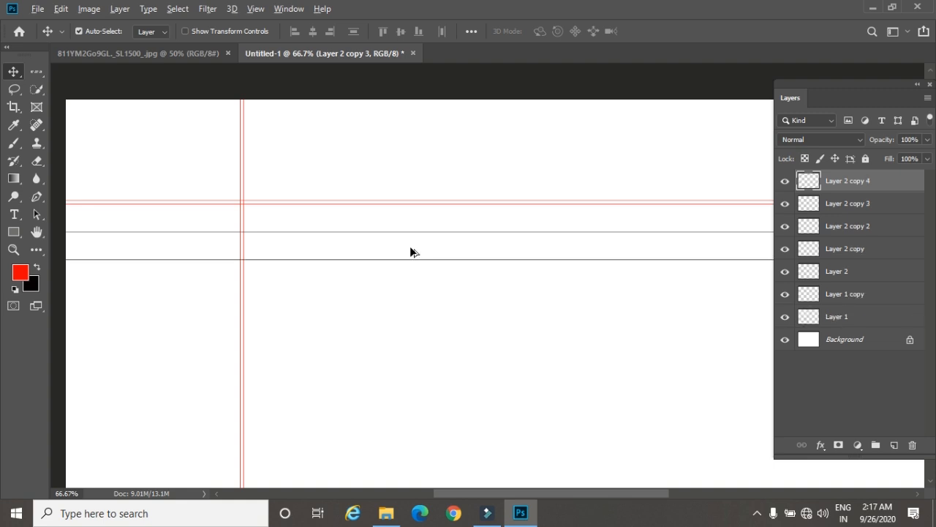
key(shift+Down)
key(shift+Down)
key(shift+Down)
key(shift+Down)
key(shift+Down)
key(shift+Down)
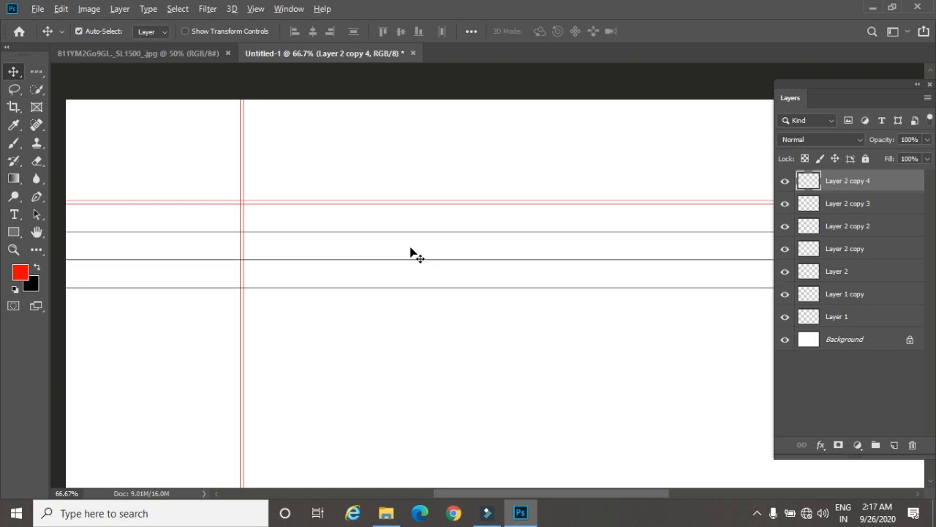
Step: Add three more duplicates of the lowest ruled line, each shifted down to keep the same spacing
key(ctrl+j)
key(shift+Down)
key(shift+Down)
key(shift+Down)
key(shift+Down)
key(shift+Down)
key(shift+Down)
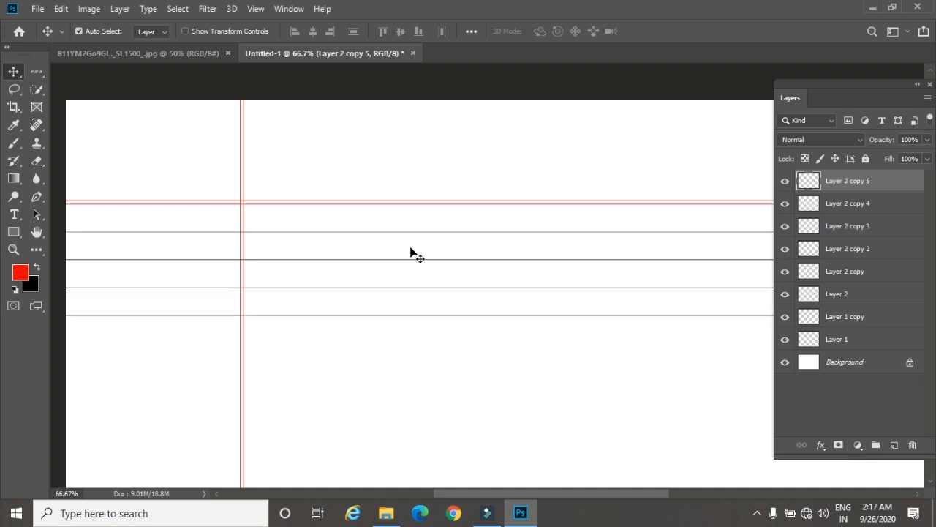
key(ctrl+j)
key(shift+Down)
key(shift+Down)
key(shift+Down)
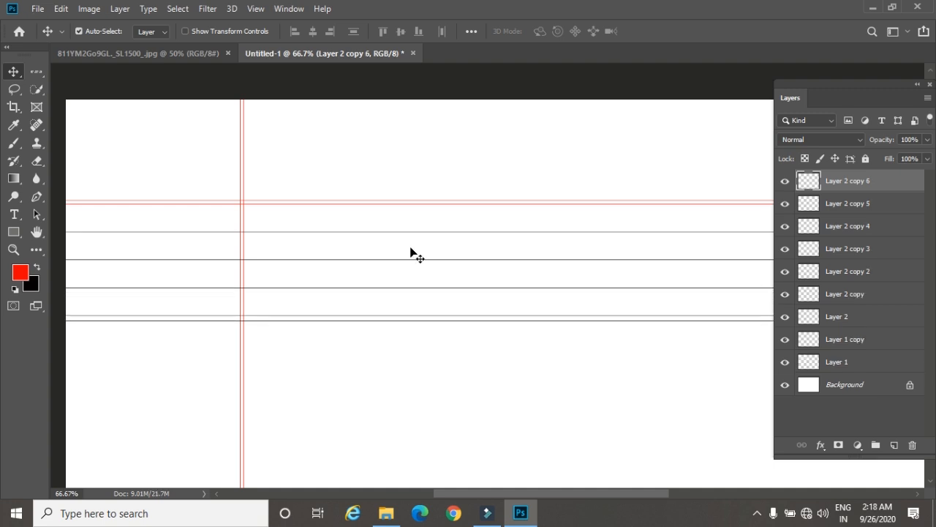
key(shift+Down)
key(shift+Down)
key(shift+Down)
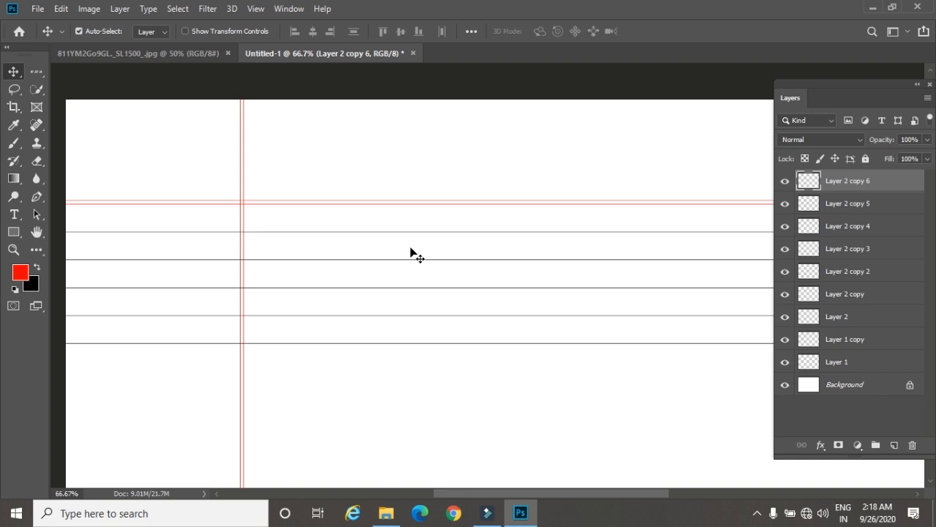
key(ctrl+j)
key(shift+Down)
key(shift+Down)
key(shift+Down)
key(shift+Down)
key(shift+Down)
key(shift+Down)
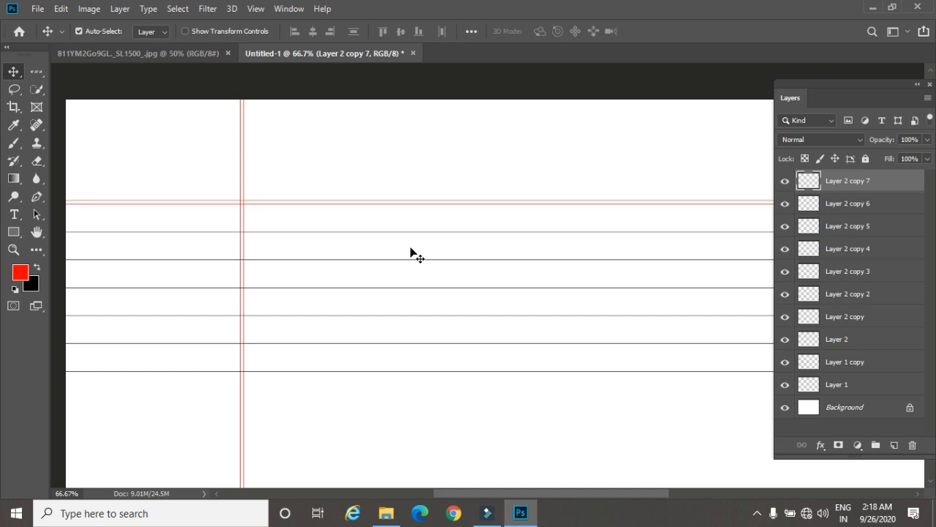
click(89, 10)
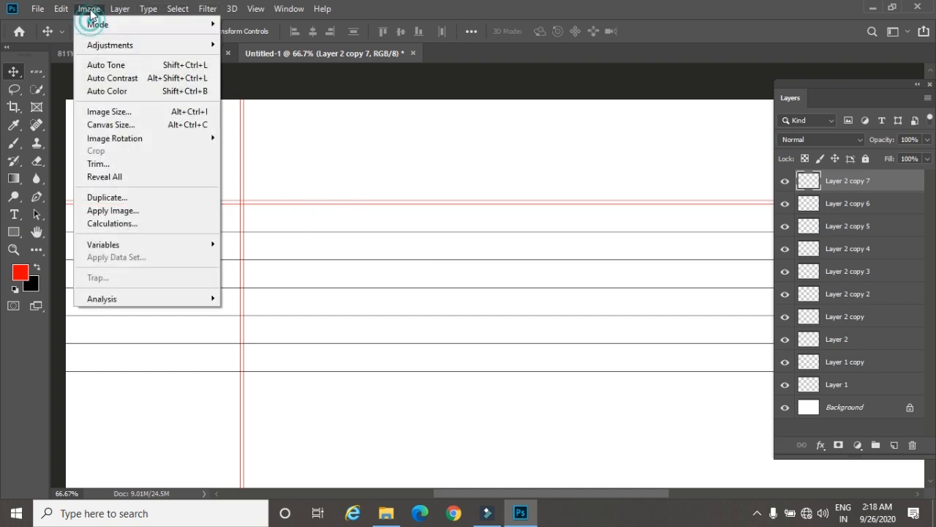
mouse_move(60, 8)
mouse_move(243, 330)
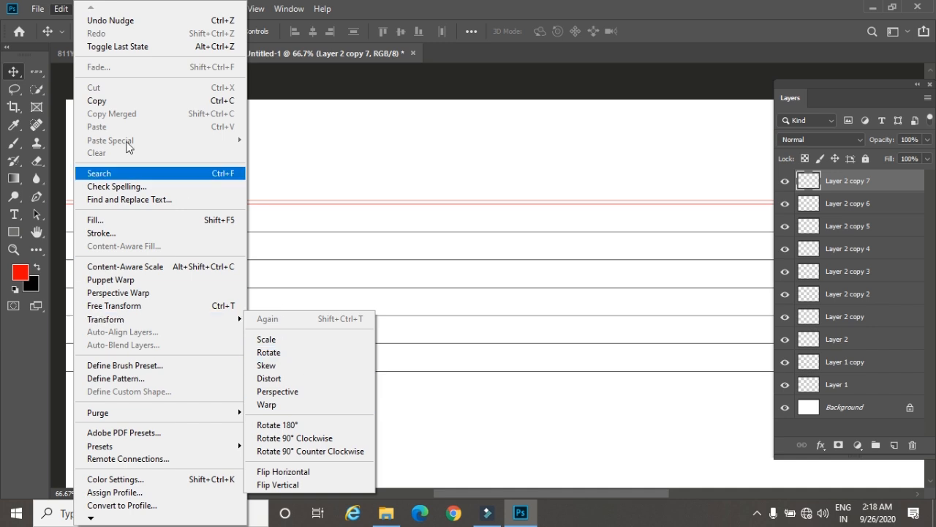
click(19, 71)
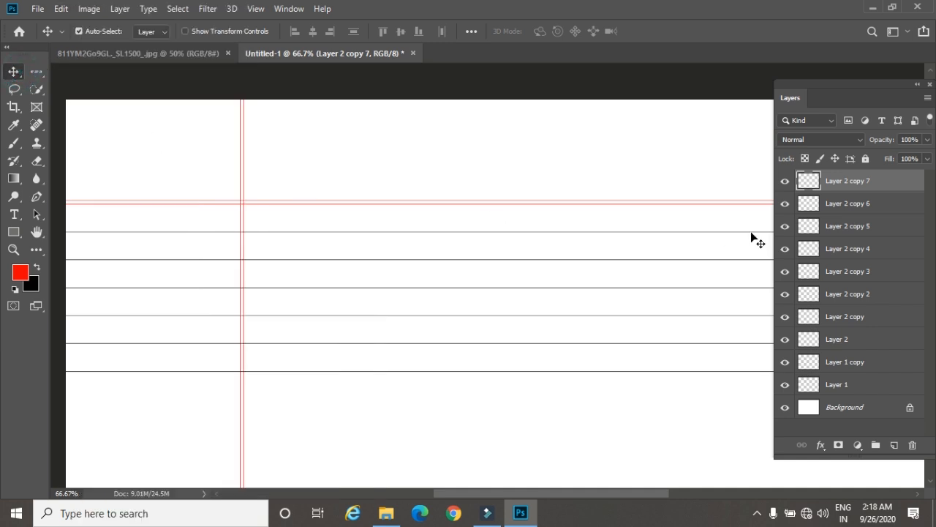
Step: Merge the layers Layer 2 copy 2 through Layer 2 copy 7 into one and toggle the merged layer's visibility to check it
shift+click(866, 295)
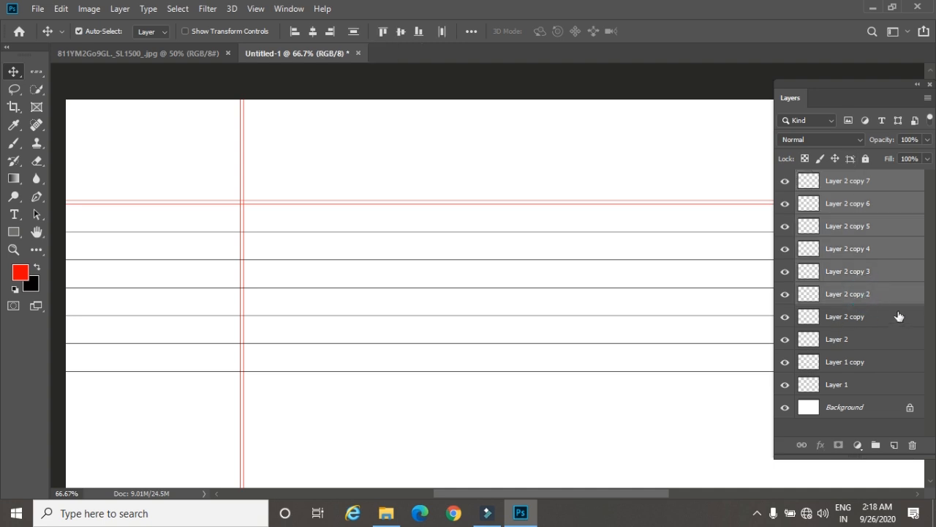
key(ctrl+e)
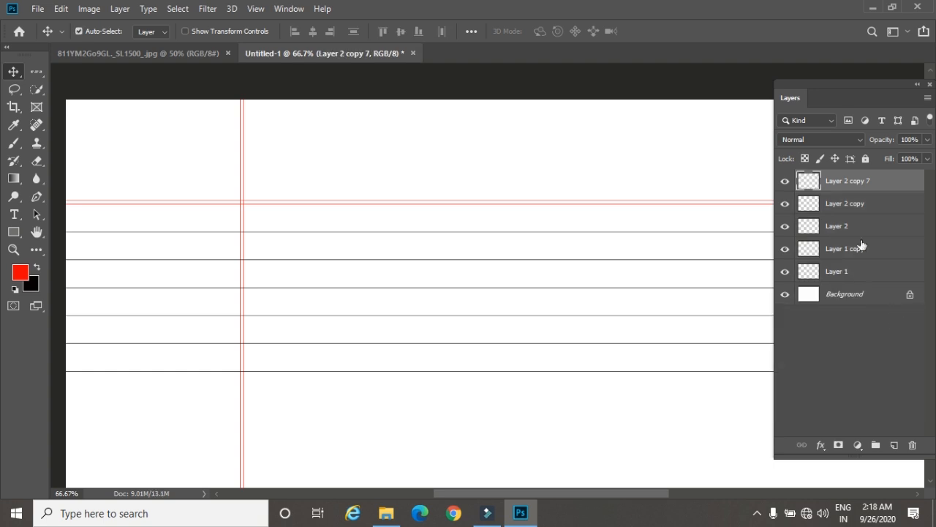
click(785, 182)
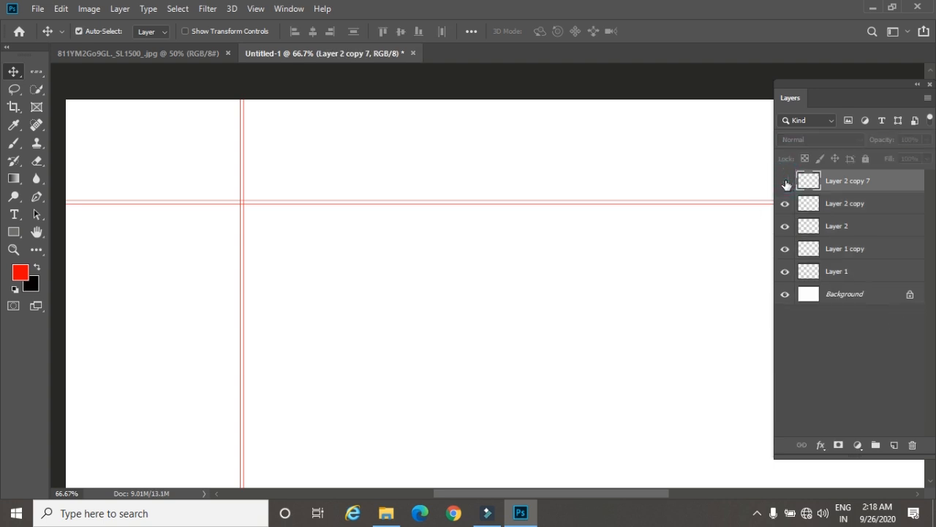
click(785, 182)
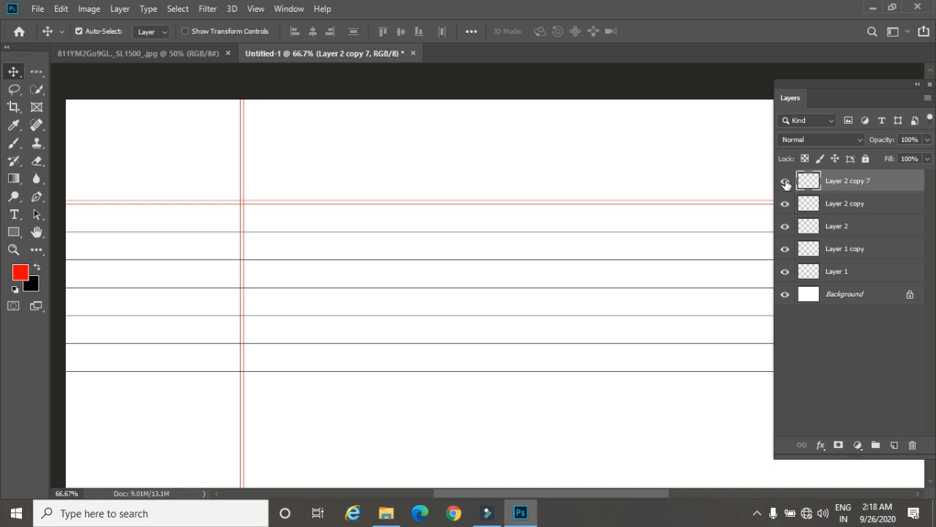
click(785, 182)
click(785, 182)
Step: Duplicate the merged ruled-lines layer and move the copy down so its lines continue below the originals at the same spacing
key(ctrl+j)
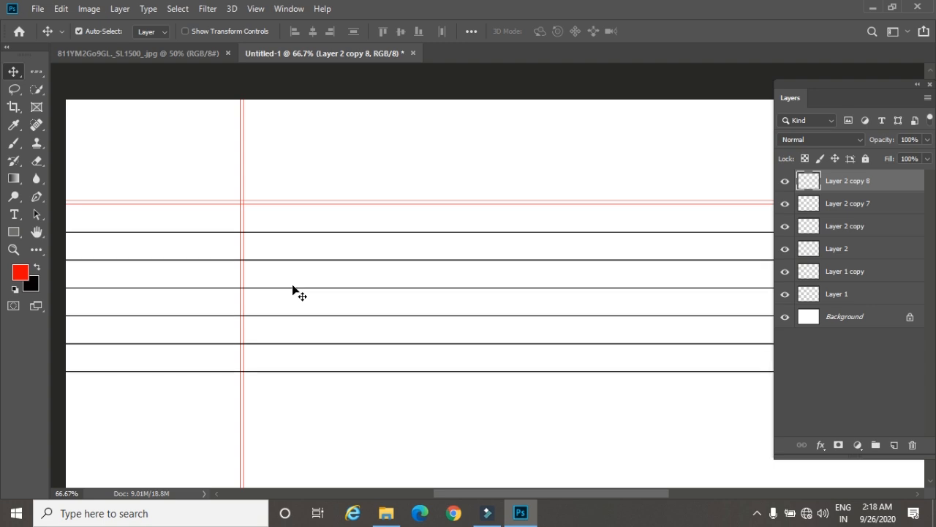
key(shift+Down)
key(shift+Down)
key(shift+Down)
key(shift+Down)
key(shift+Down)
key(shift+Down)
key(shift+Down)
key(shift+Down)
key(shift+Down)
key(shift+Down)
key(shift+Down)
key(shift+Down)
key(shift+Down)
key(shift+Down)
key(shift+Down)
key(shift+Down)
key(shift+Down)
key(Down)
key(Down)
key(Down)
key(Down)
key(Down)
key(Down)
key(Down)
key(Up)
key(Up)
key(Up)
key(Up)
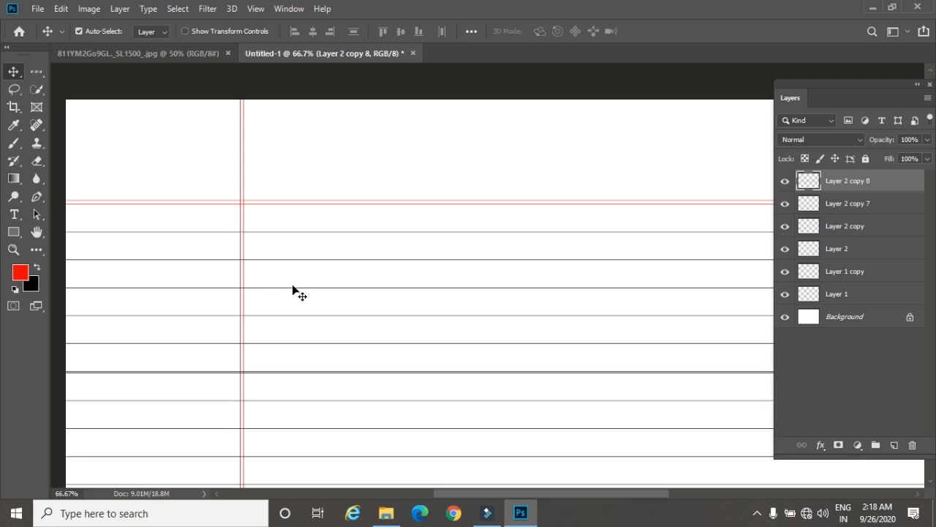
key(Up)
key(Up)
key(Up)
key(Up)
key(Up)
key(Up)
key(Up)
key(shift+Down)
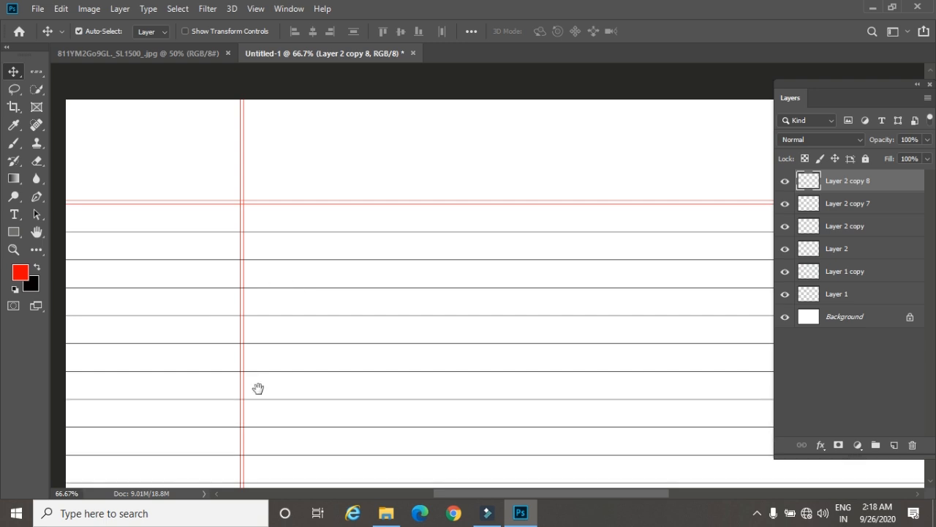
Step: Duplicate the lowest ruled-lines layer and move the copy down so its lines continue below the existing ones at the same spacing
drag(263, 407, 263, 130)
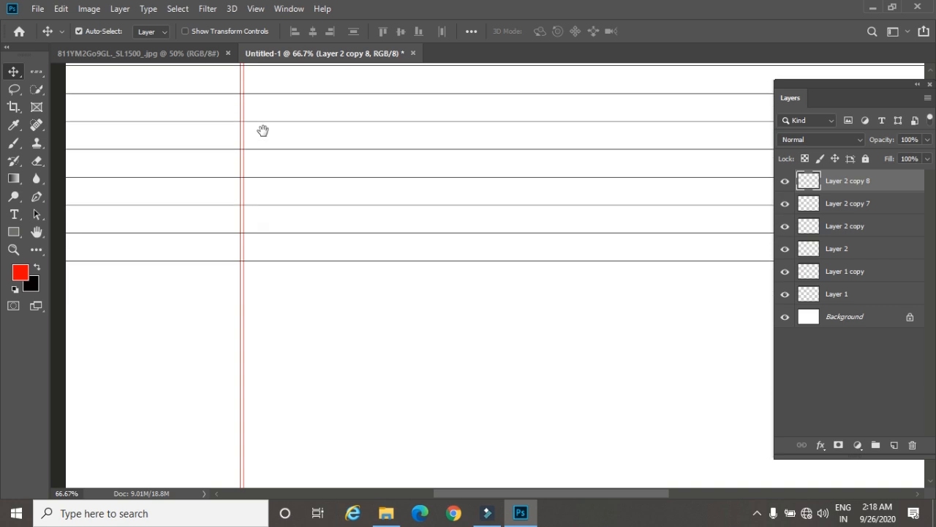
drag(266, 234, 268, 197)
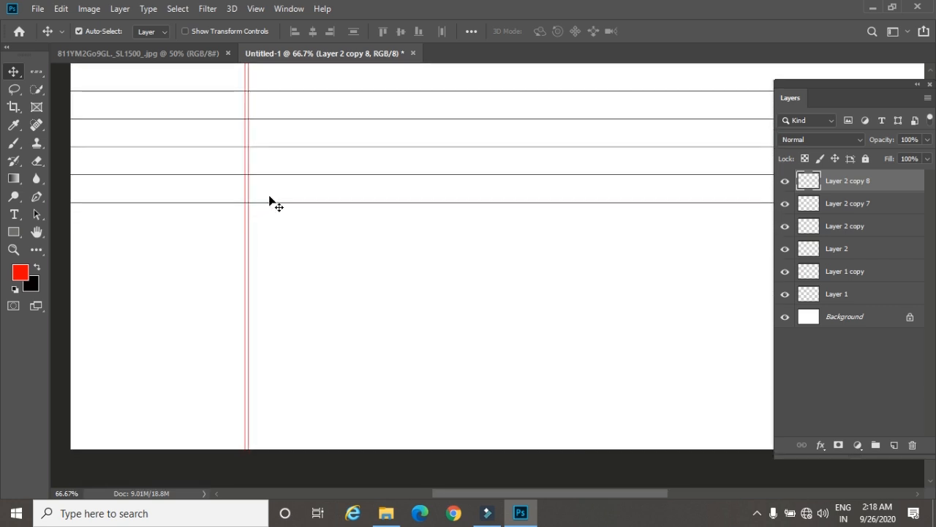
key(ctrl+j)
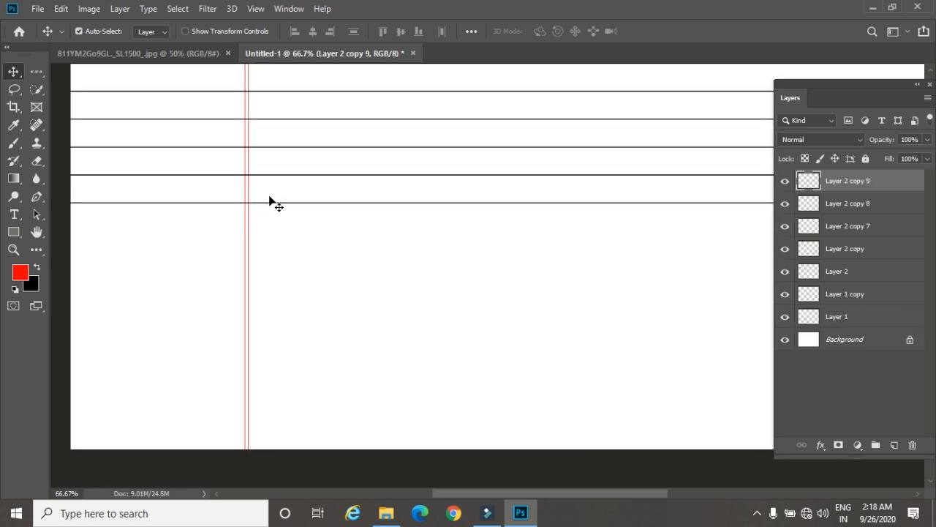
key(shift+Down)
key(shift+Down)
key(shift+Down)
key(shift+Down)
key(shift+Down)
key(shift+Down)
key(shift+Down)
key(shift+Down)
key(shift+Down)
key(shift+Down)
key(shift+Down)
key(shift+Down)
key(shift+Down)
key(shift+Down)
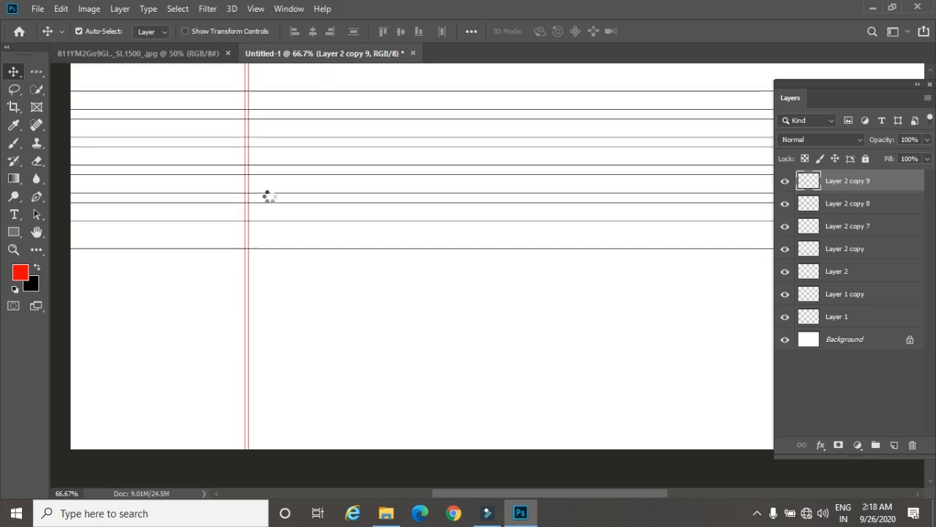
key(shift+Down)
key(shift+Down)
key(shift+Down)
key(shift+Down)
key(shift+Down)
key(shift+Down)
key(shift+Down)
key(shift+Down)
key(shift+Down)
key(shift+Down)
key(shift+Down)
key(shift+Down)
key(shift+Down)
key(shift+Down)
key(shift+Down)
key(shift+Down)
key(shift+Down)
key(shift+Down)
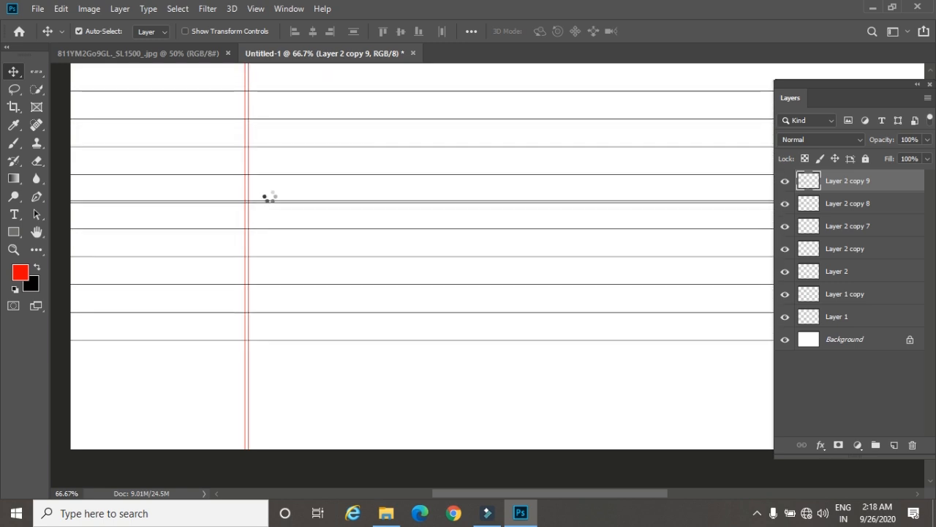
key(shift+Up)
key(shift+Up)
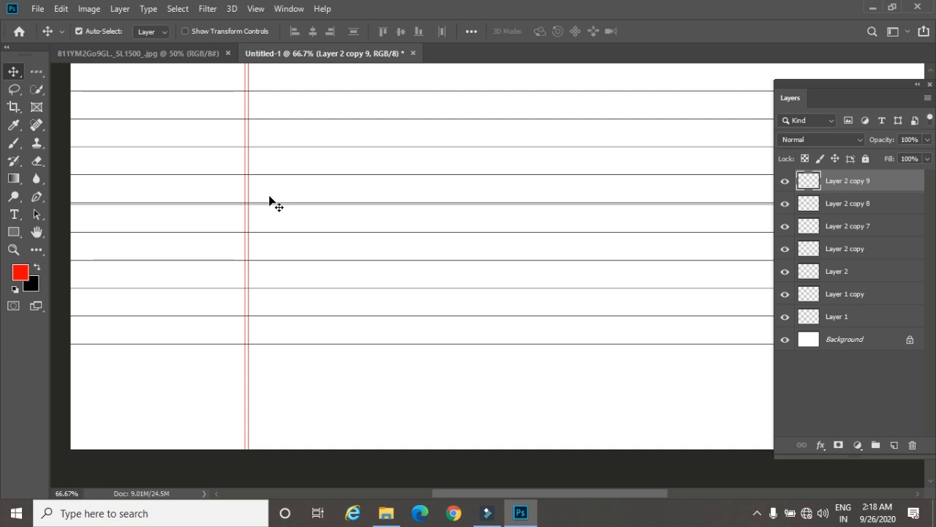
key(shift+Down)
key(shift+Down)
key(shift+Down)
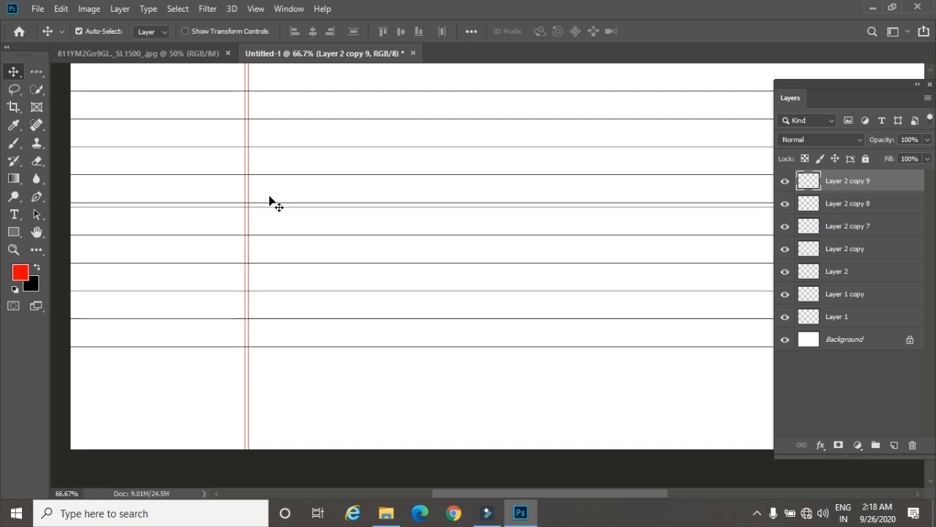
key(shift+Down)
key(shift+Down)
key(shift+Down)
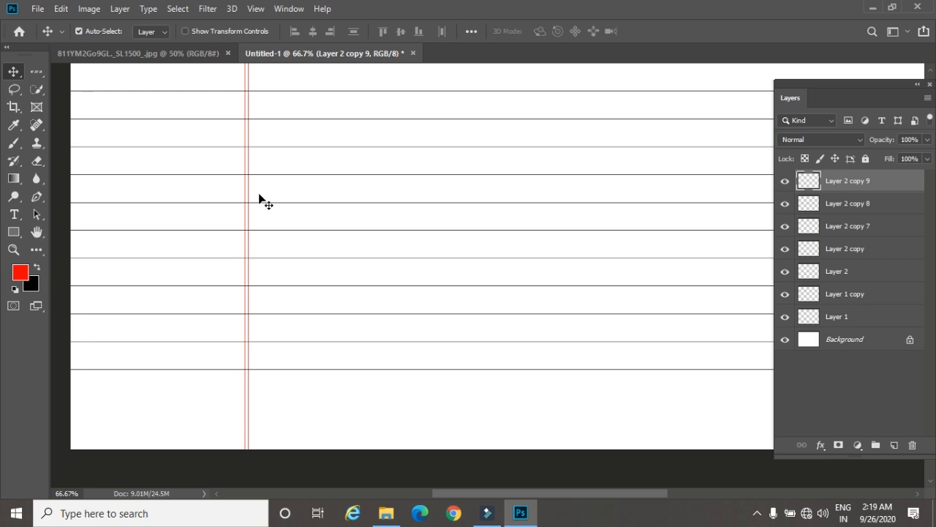
Step: Duplicate the ruled-lines layer once more and move the copy down, evenly spaced, so the lines reach the page's bottom edge
key(ctrl+j)
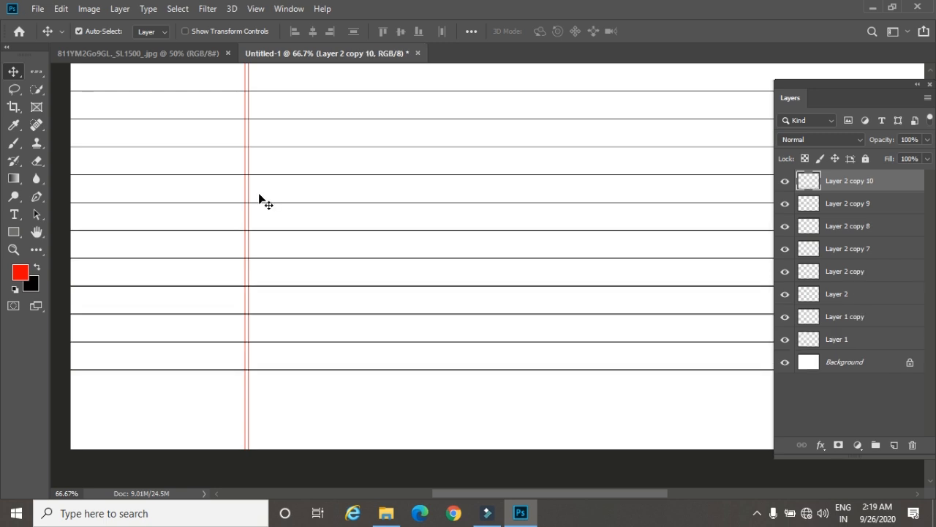
key(shift+Down)
key(shift+Down)
key(shift+Down)
key(shift+Down)
key(shift+Down)
key(shift+Down)
key(shift+Down)
key(shift+Down)
key(shift+Down)
key(shift+Down)
key(shift+Down)
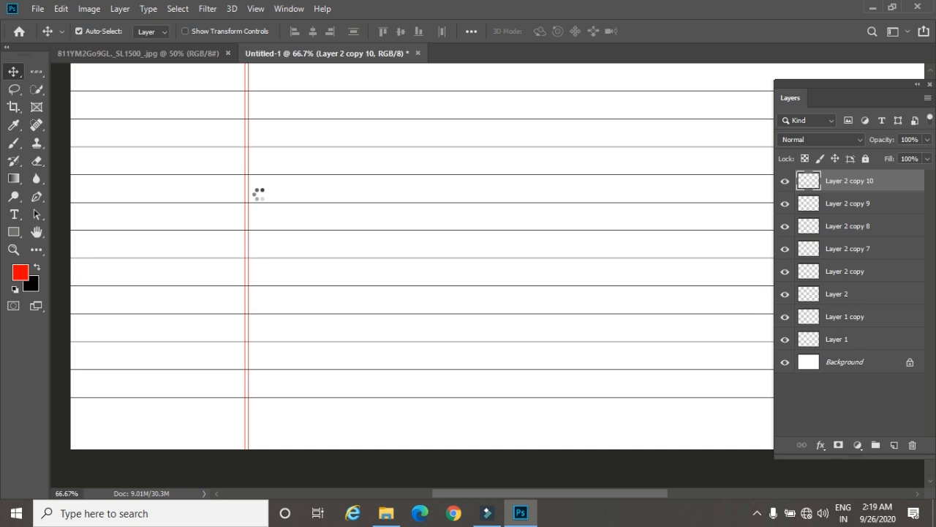
key(shift+Down)
key(shift+Down)
key(shift+Down)
key(shift+Down)
key(shift+Down)
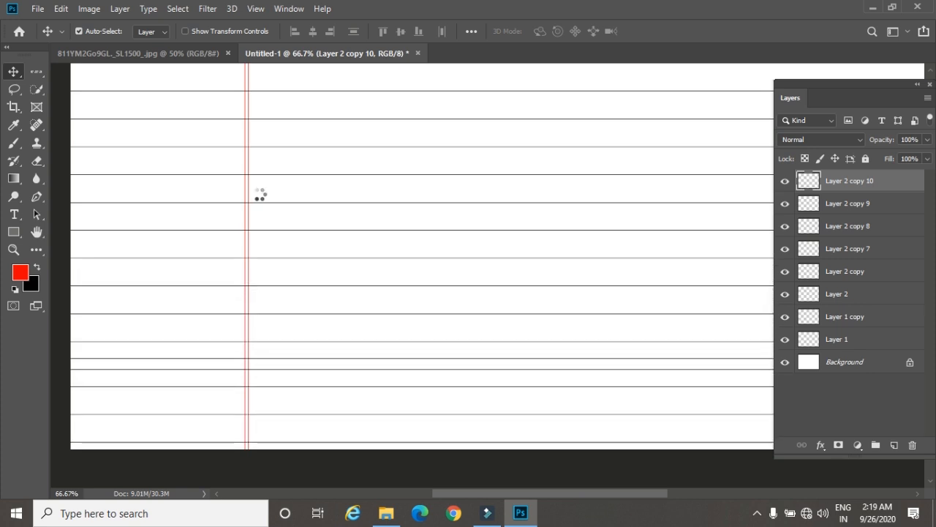
key(Down)
key(Down)
key(Down)
key(Down)
key(Down)
key(Down)
key(Down)
key(Down)
key(Down)
key(Down)
key(Down)
key(Down)
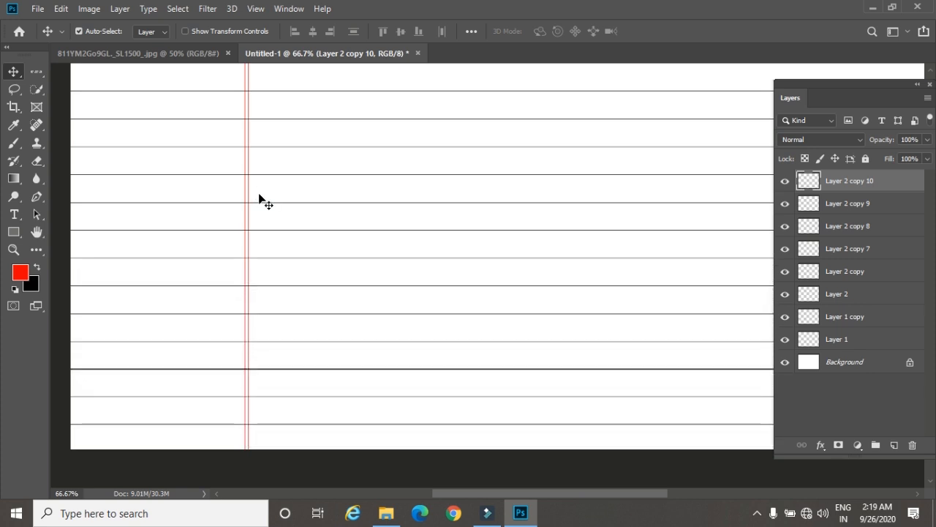
key(Down)
key(Down)
key(Down)
key(Down)
key(Down)
key(Down)
key(Down)
key(Down)
key(Down)
key(Down)
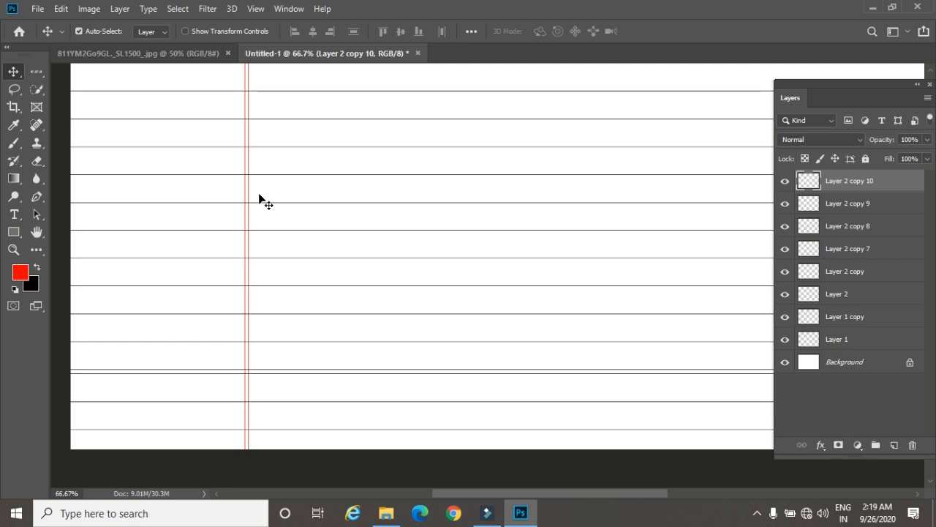
key(Down)
key(Down)
key(Down)
key(Down)
key(Down)
key(Down)
key(Down)
key(Down)
key(Down)
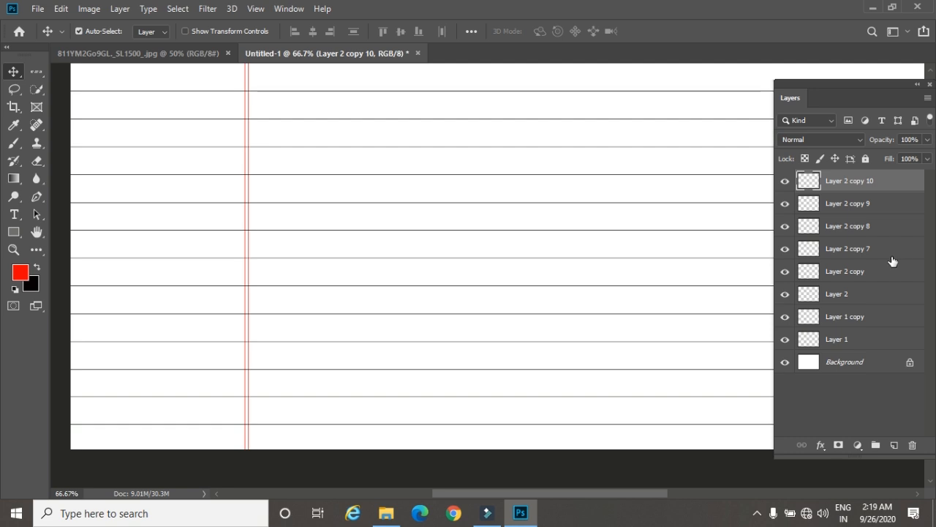
Step: Merge the layers Layer 2 copy 7 through Layer 2 copy 10 into one and toggle the merged layer's visibility to check it
shift+click(857, 250)
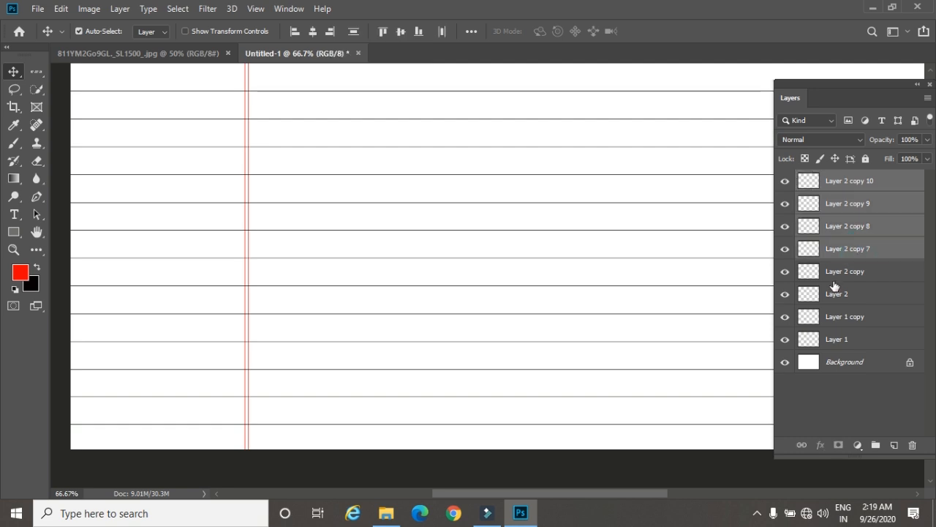
key(ctrl+e)
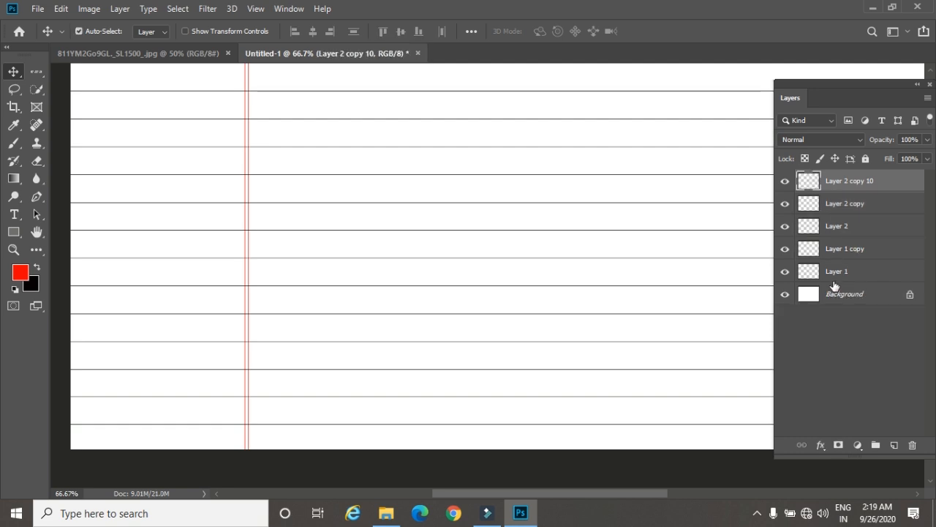
click(785, 182)
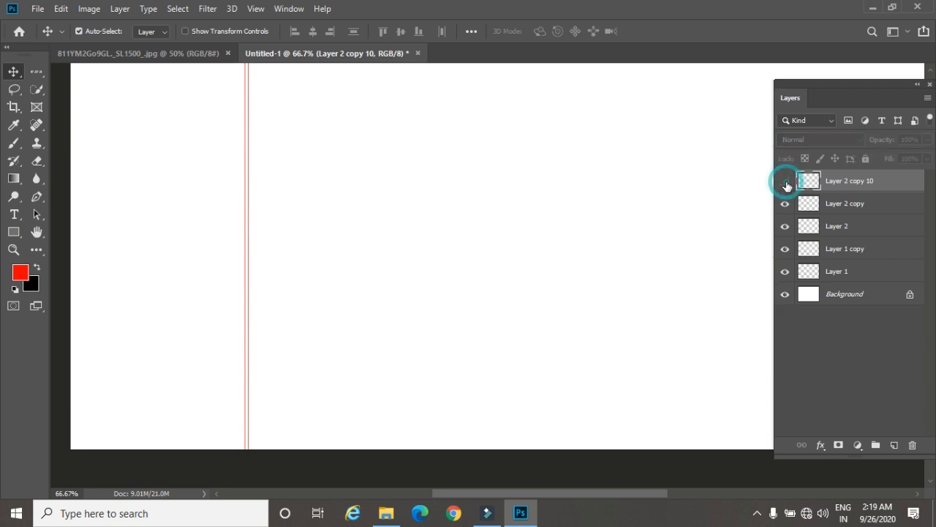
click(785, 183)
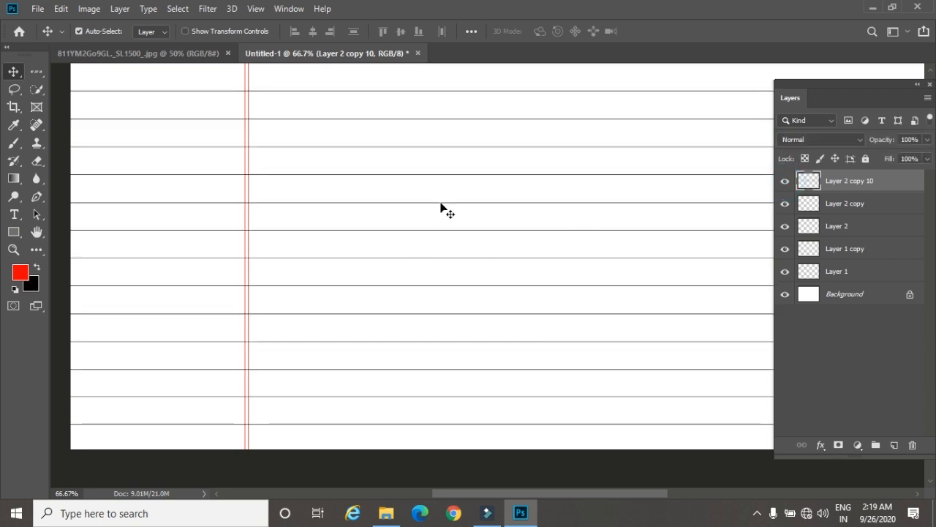
Step: Duplicate the merged ruled-lines layer and rotate the copy 90 degrees with Free Transform to form a grid of vertical lines
drag(449, 162, 489, 201)
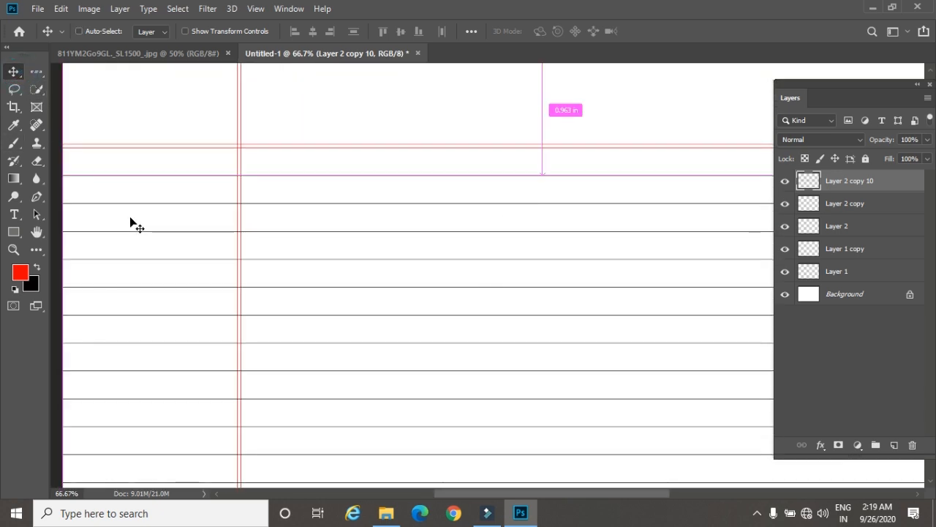
key(ctrl+j)
key(ctrl+minus)
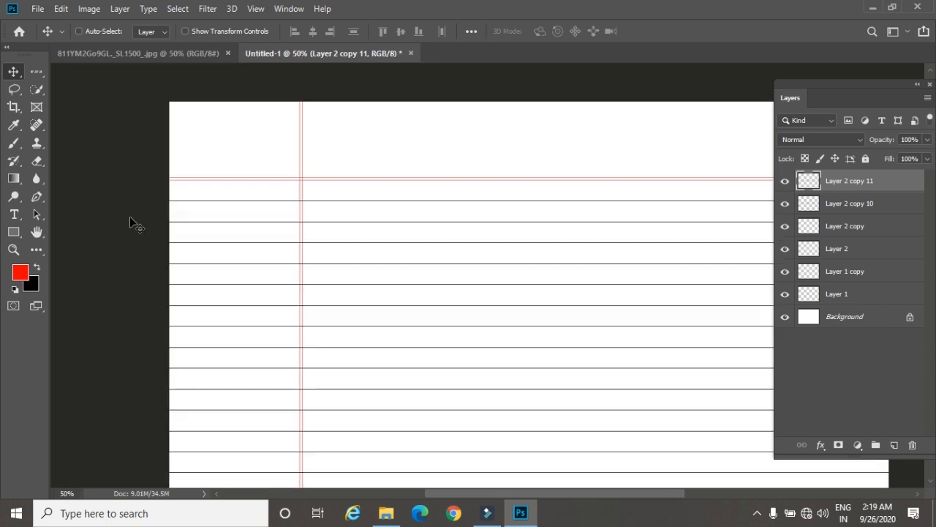
key(ctrl+t)
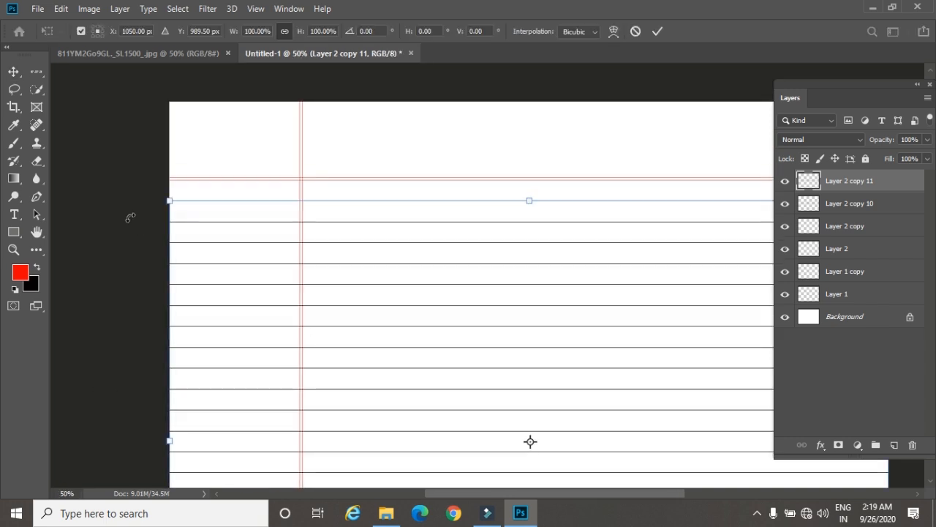
drag(156, 195, 706, 176)
key(Return)
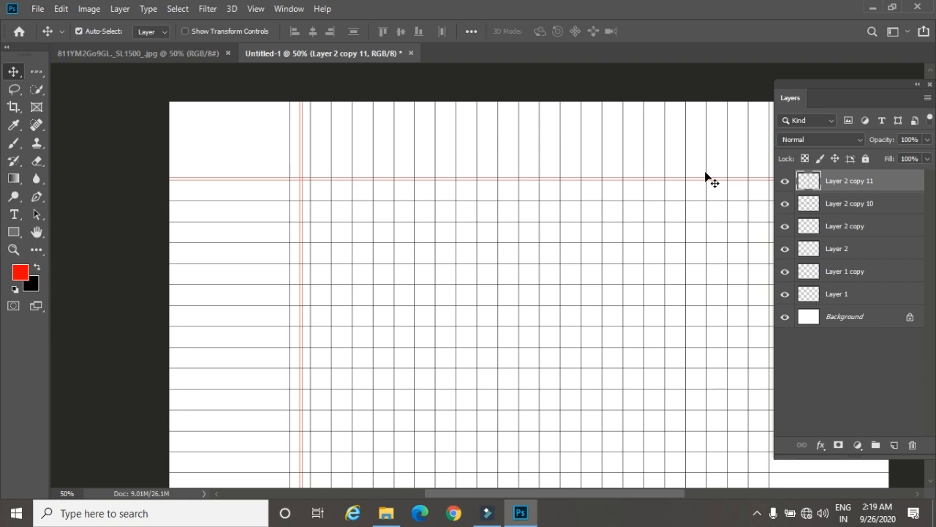
click(139, 54)
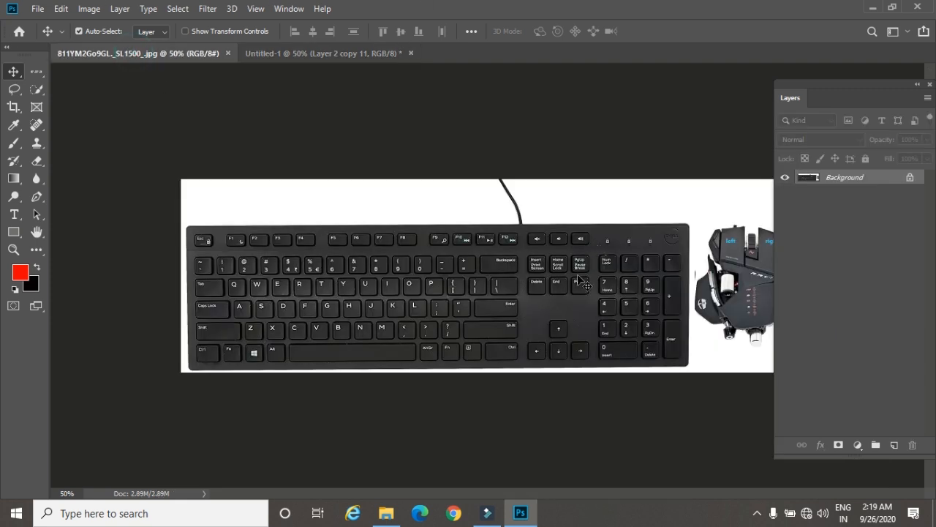
click(250, 53)
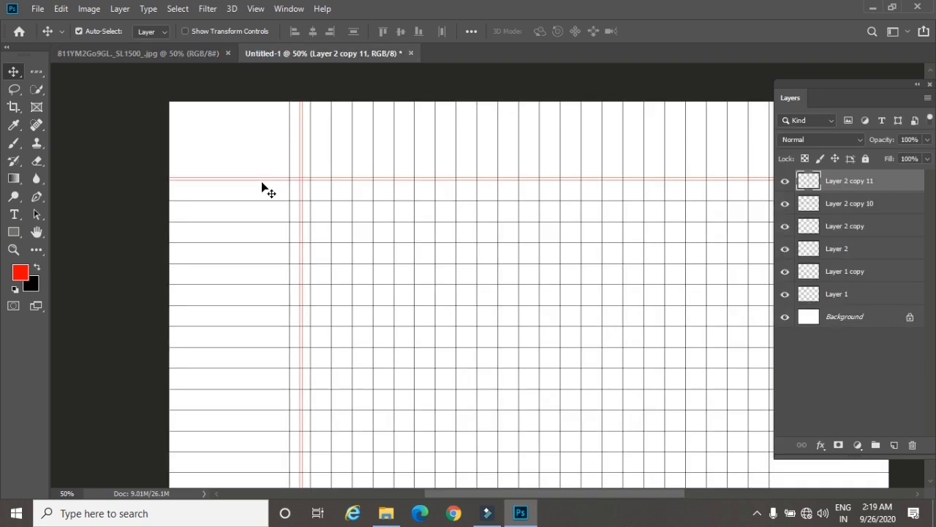
Step: Move the vertical-lines layer down until its lines start at the red horizontal double line
key(shift+Down)
key(shift+Down)
key(shift+Down)
key(shift+Down)
key(shift+Down)
key(shift+Down)
key(shift+Down)
key(shift+Down)
key(shift+Down)
key(shift+Down)
key(shift+Down)
key(shift+Down)
key(shift+Down)
key(shift+Down)
key(shift+Down)
key(shift+Down)
key(shift+Down)
key(shift+Down)
key(shift+Down)
key(shift+Down)
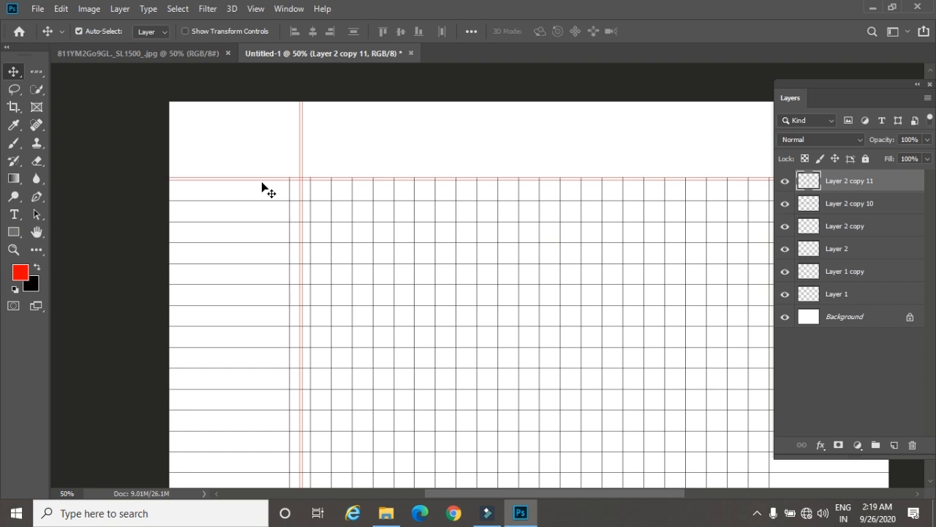
Step: Shift the vertical-lines layer right until its first line sits one grid square beyond the red vertical margin
key(shift+Right)
key(shift+Right)
key(shift+Right)
key(shift+Right)
key(shift+Right)
key(shift+Right)
key(shift+Right)
key(shift+Right)
key(shift+Right)
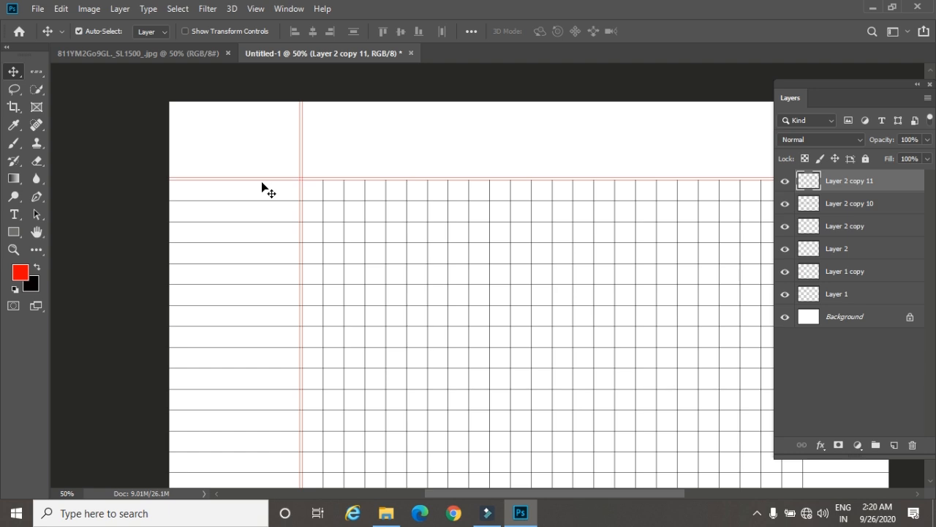
Step: Open the tree image 145079 from the photoshop image folder
key(ctrl)
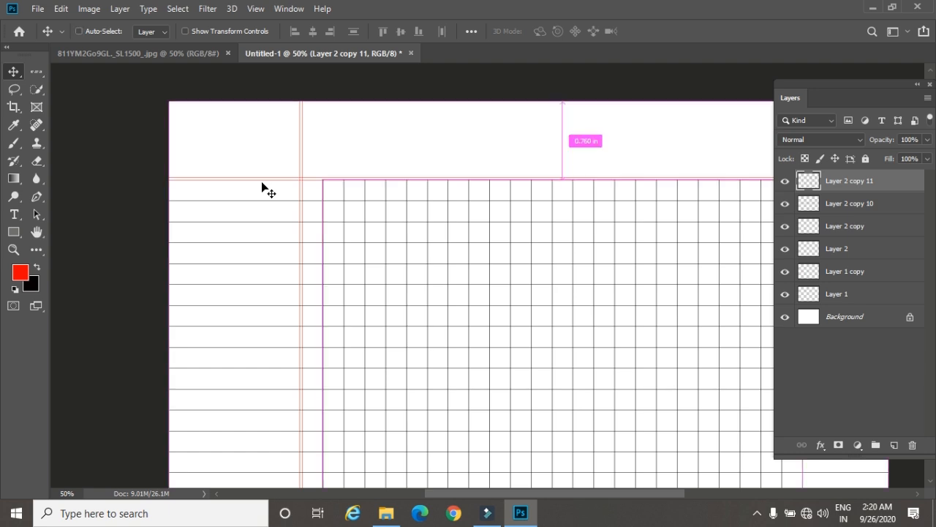
key(ctrl+o)
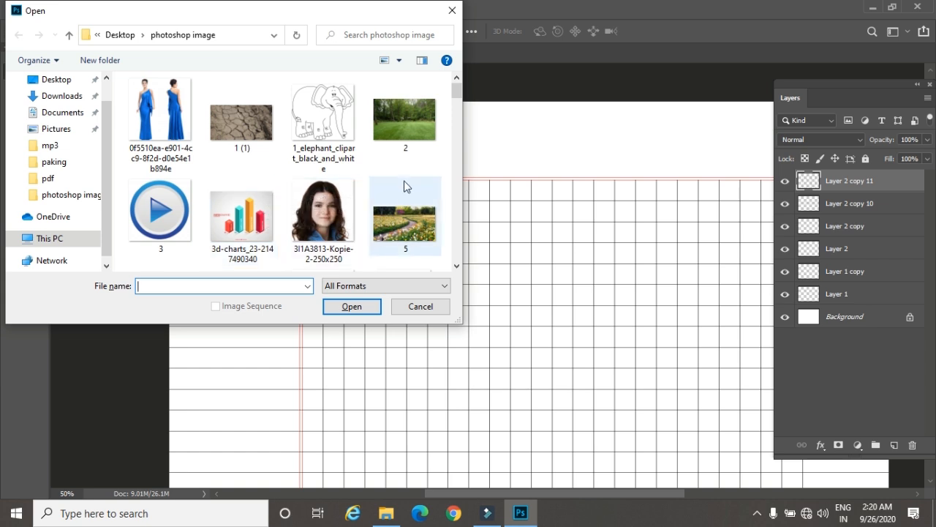
scroll(399, 220, down, 3)
scroll(393, 240, down, 3)
click(245, 208)
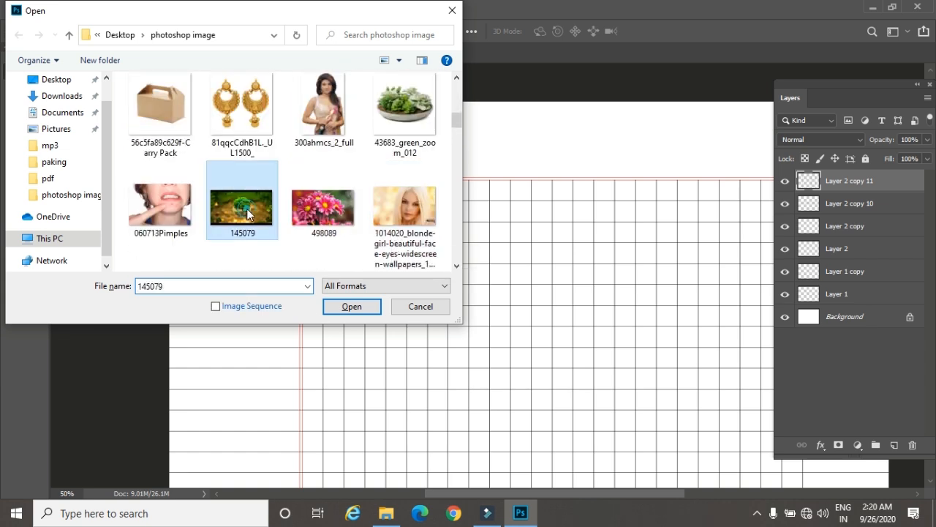
click(349, 307)
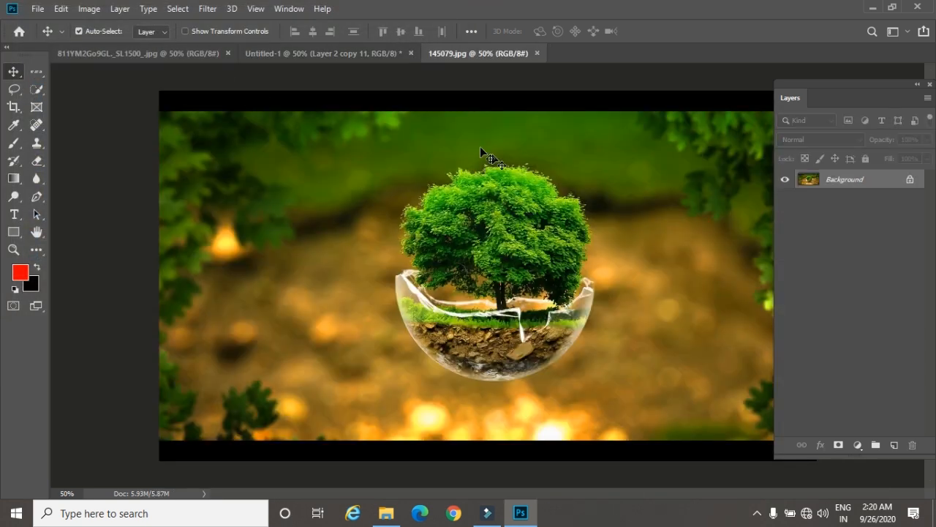
Step: Add two single-row selections across the tree image, one through the upper foliage and one through the glass bowl, using Add to selection
click(38, 72)
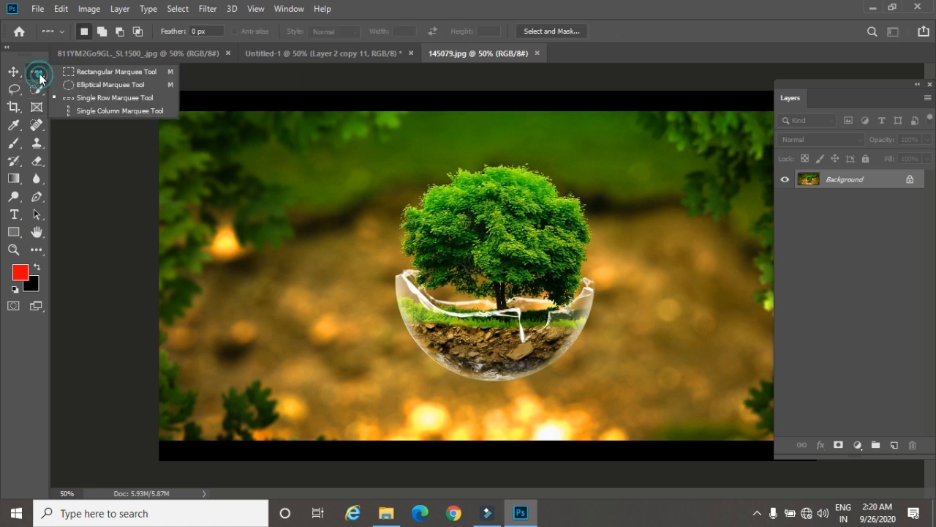
click(88, 98)
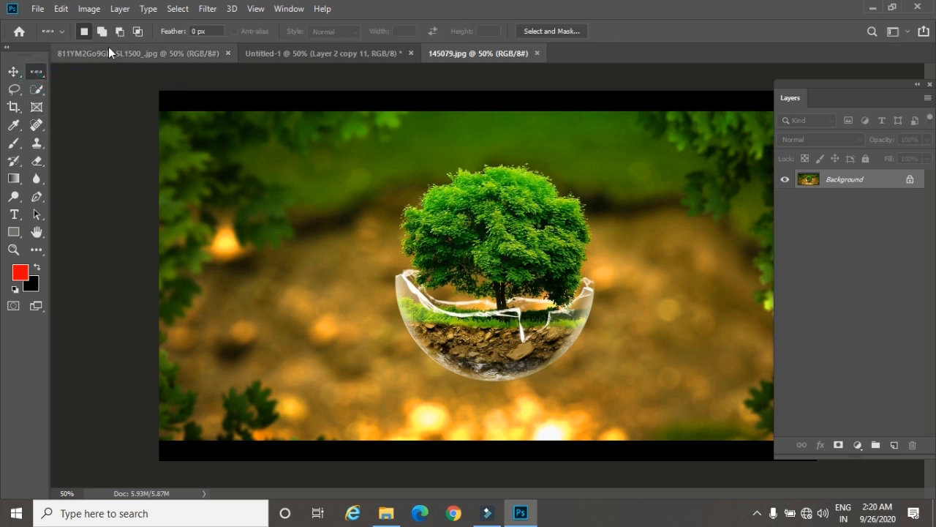
click(103, 31)
click(177, 185)
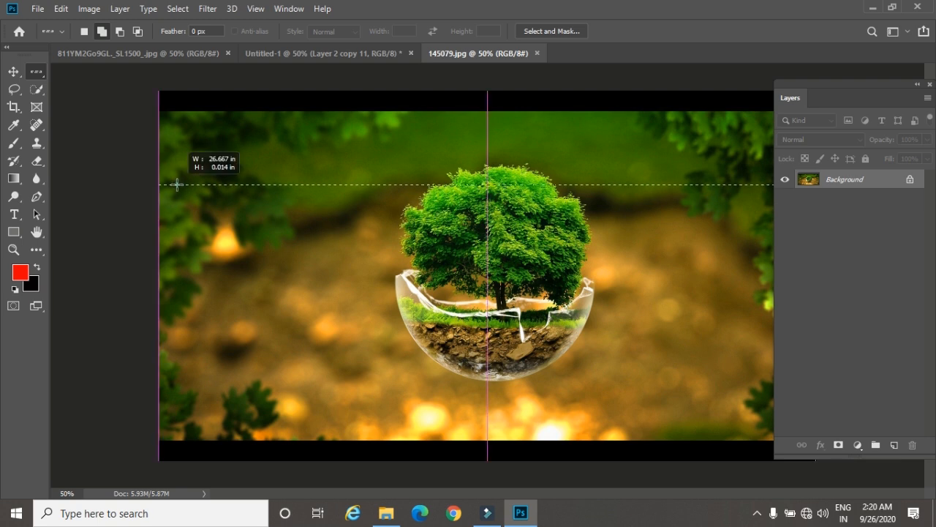
click(183, 322)
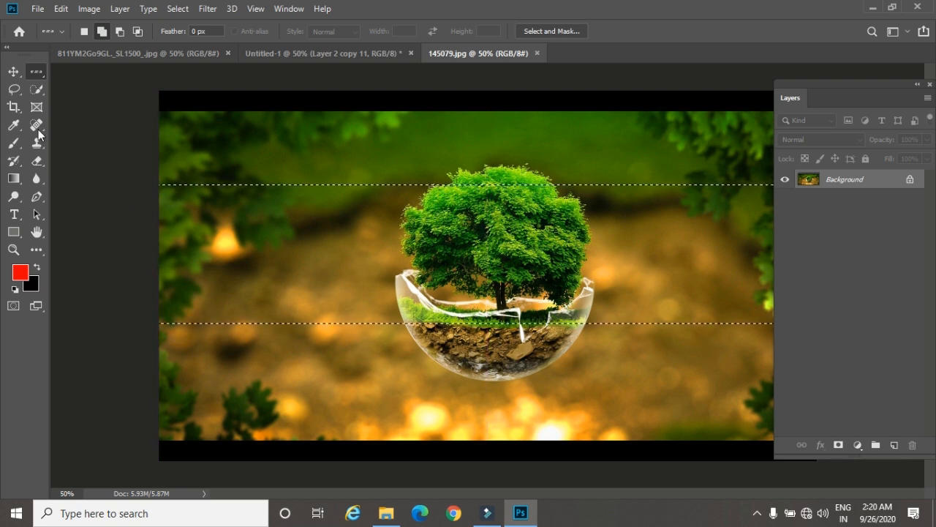
Step: Add a single-column selection through the middle of the tree to the two existing row selections
right_click(37, 73)
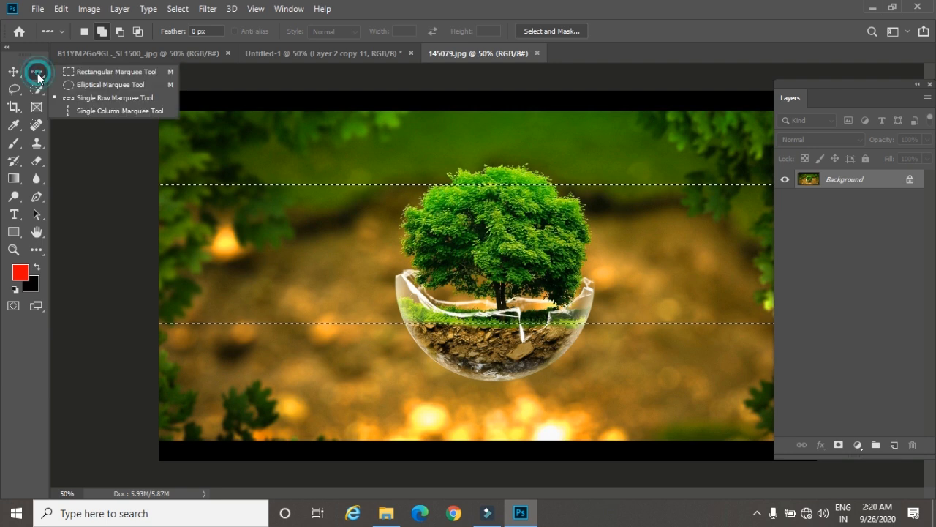
click(82, 111)
click(102, 31)
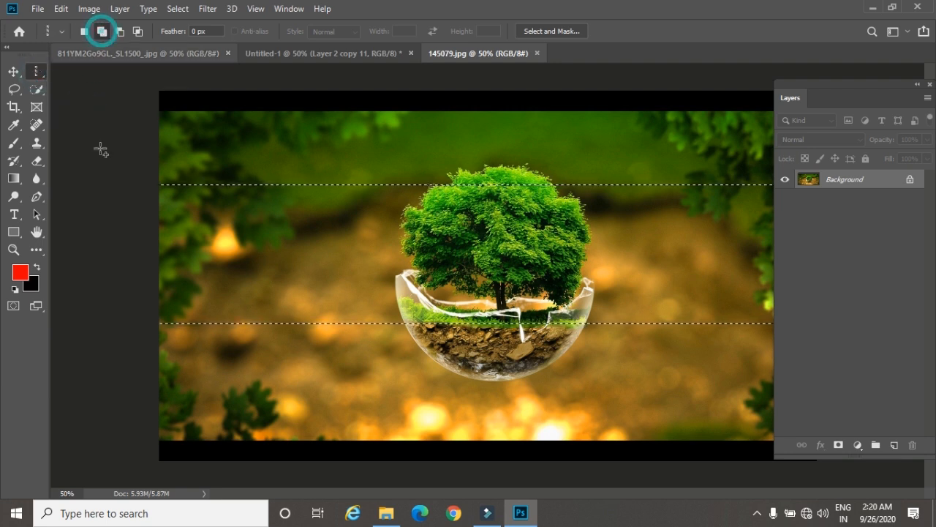
click(481, 256)
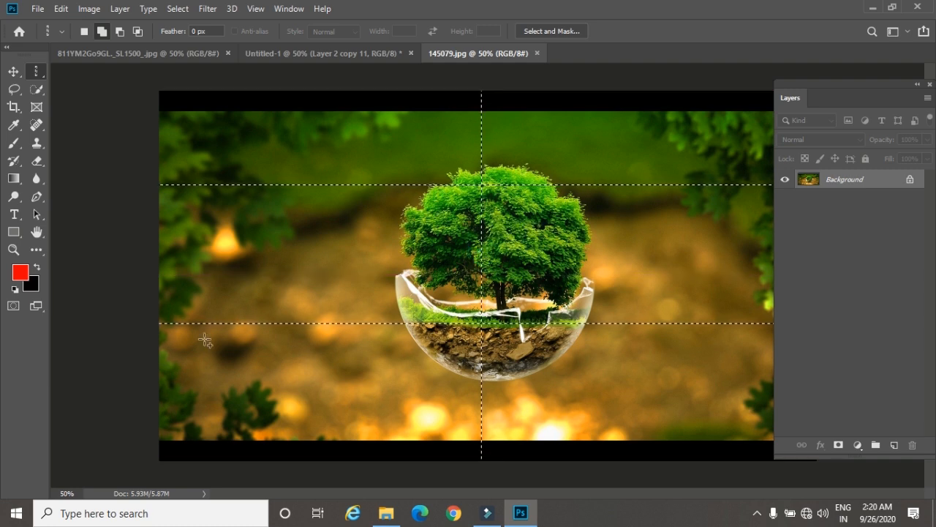
Step: Fill the line selections with the red foreground color on a new layer and deselect
click(895, 445)
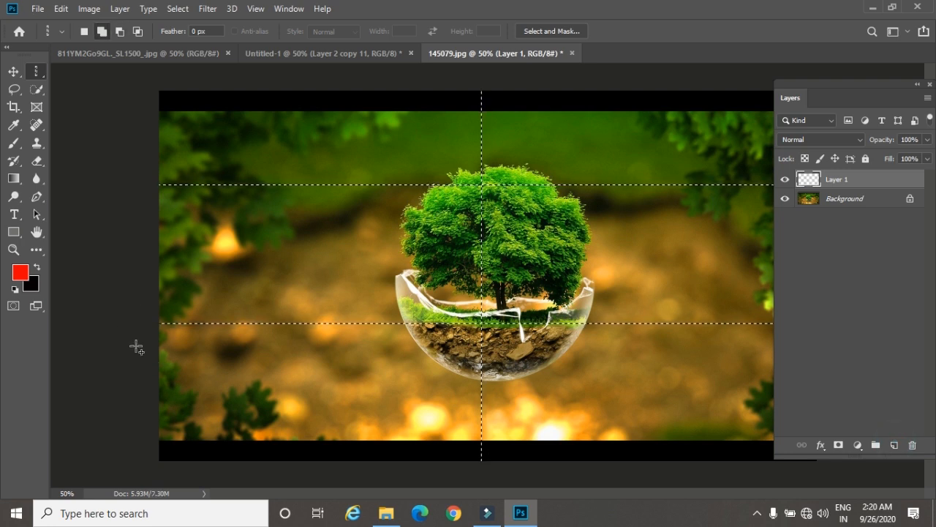
key(alt+BackSpace)
key(ctrl+d)
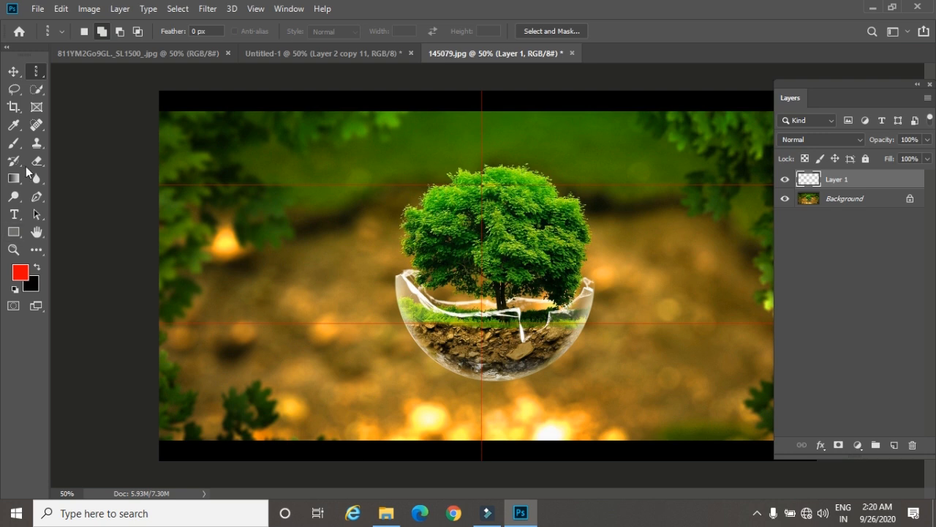
Step: Select the middle-left cell of the red line grid with the Magic Wand on Layer 1, and clear the selection
click(36, 88)
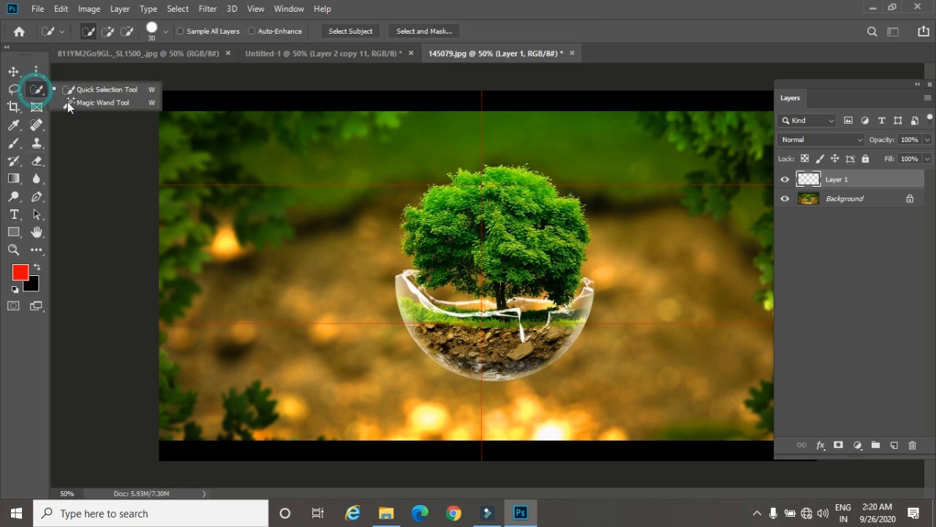
click(68, 103)
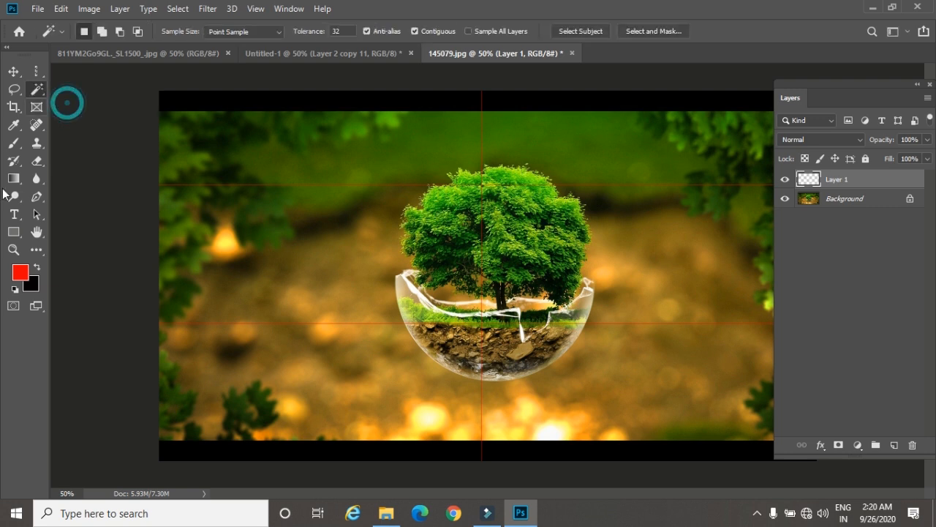
click(348, 255)
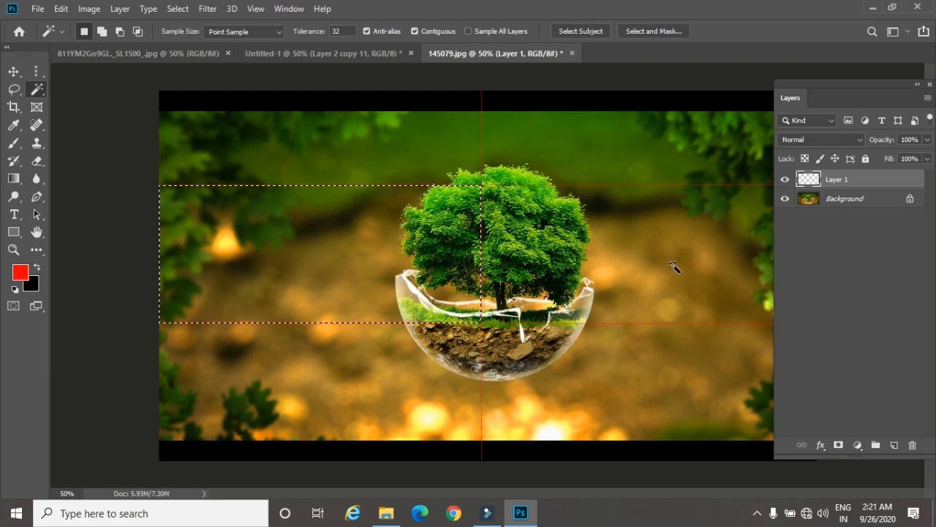
key(ctrl+d)
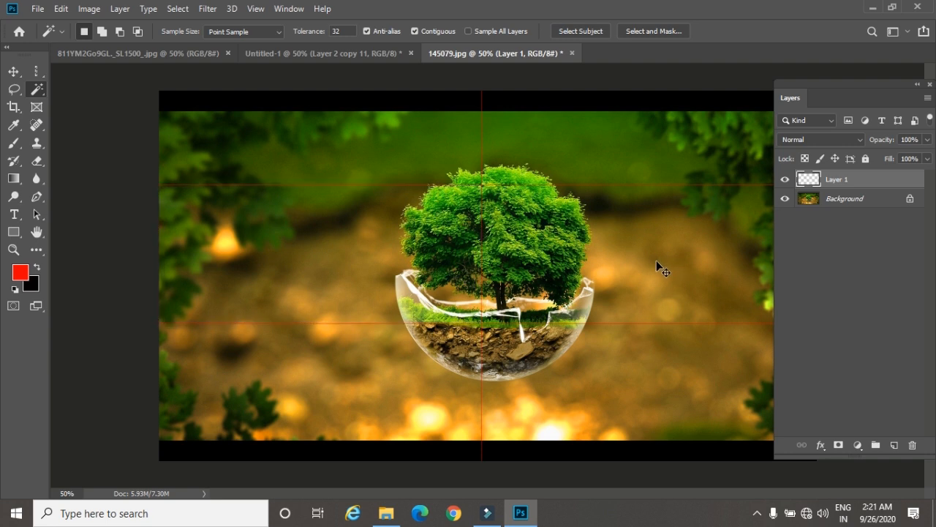
Step: Try Magic Wand selections directly on the Background layer, on both sides of the tree, and deselect
click(814, 203)
click(329, 274)
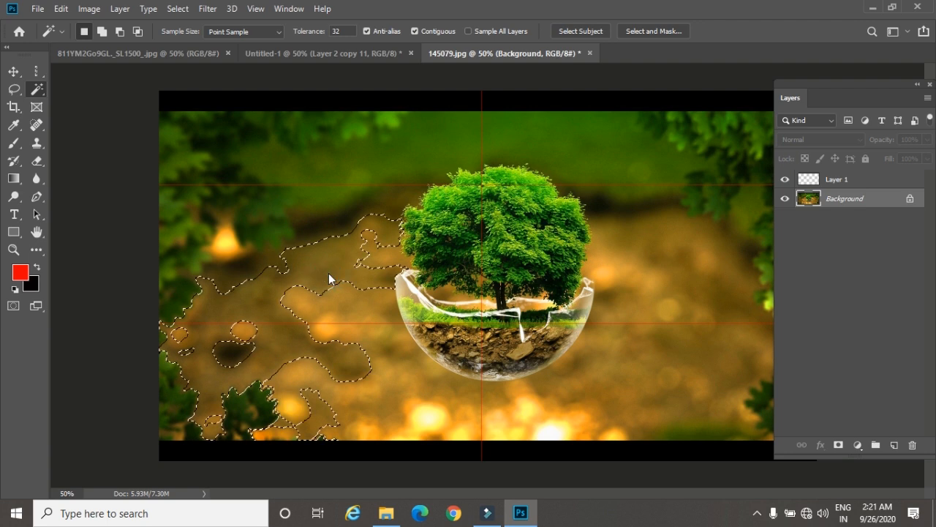
click(642, 285)
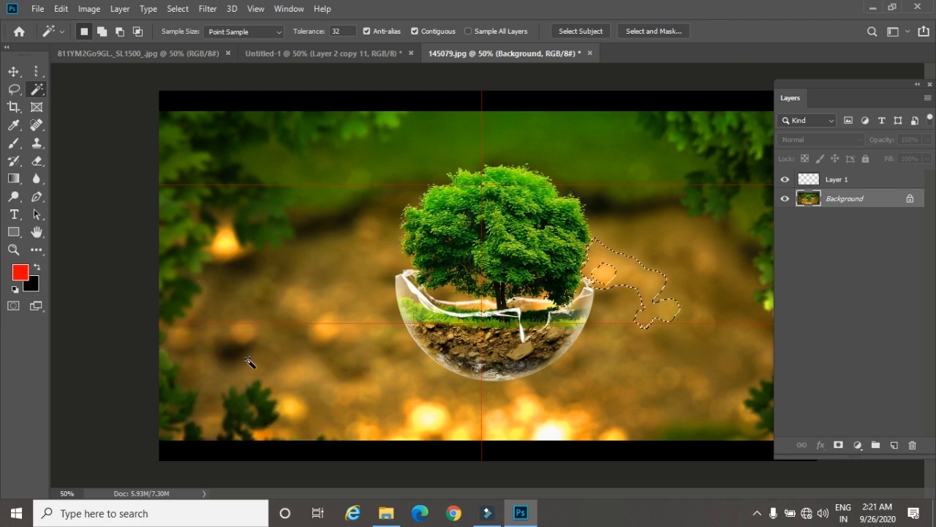
click(216, 357)
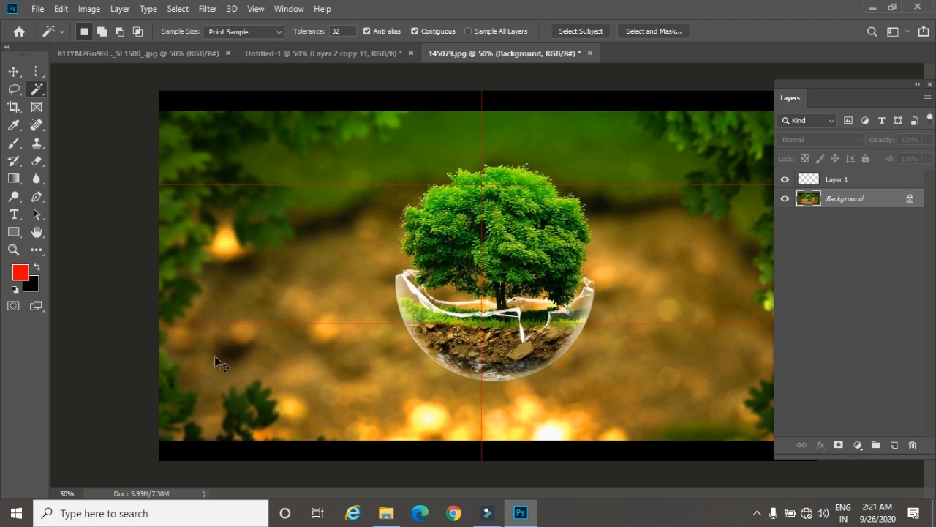
Step: Select the middle-left grid cell using Layer 1 and shift its hue toward blue and green on the Background with Hue/Saturation
click(850, 182)
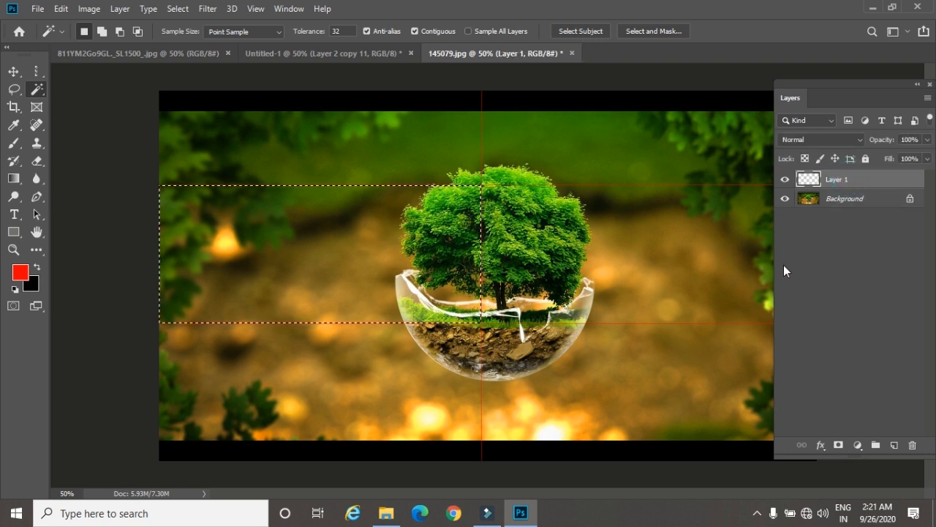
click(859, 202)
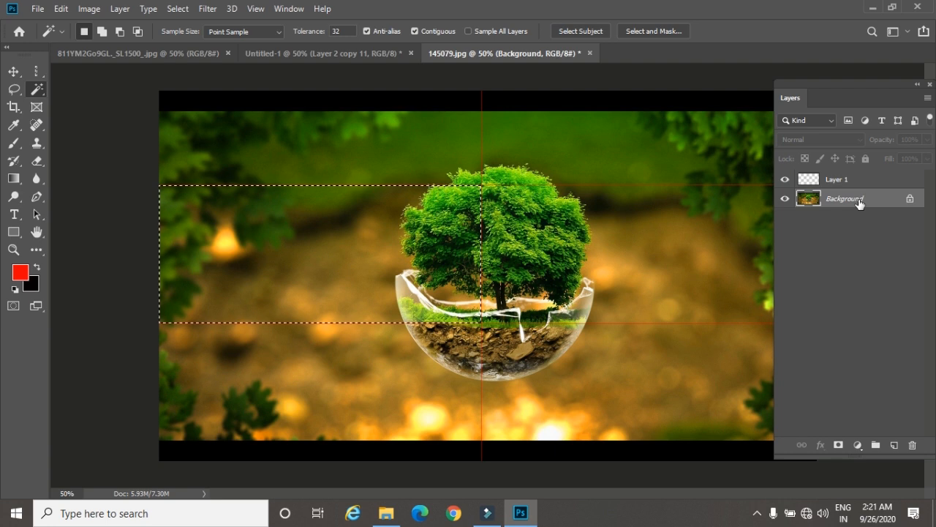
key(ctrl+u)
drag(657, 161, 703, 161)
click(813, 91)
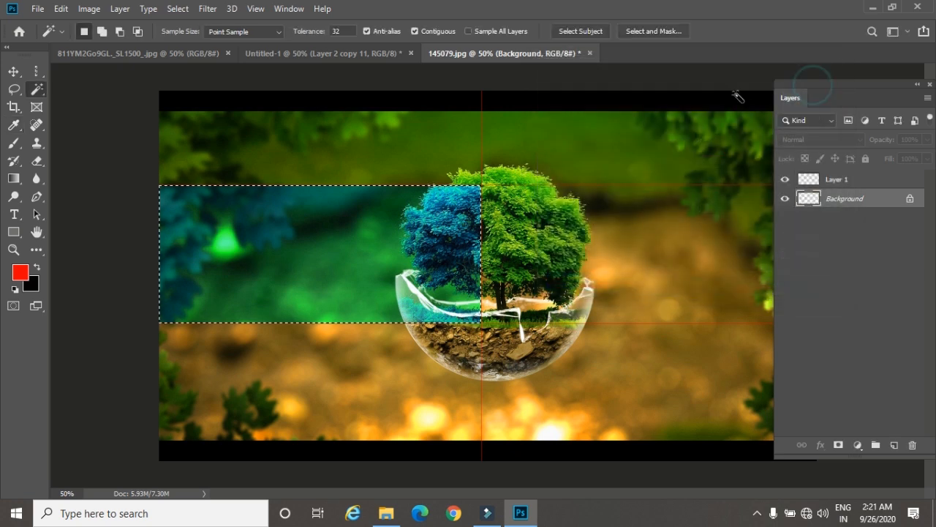
Step: Select the middle-right grid cell using Layer 1, set its hue to -70 on the Background with Hue/Saturation, and deselect
click(858, 181)
click(611, 250)
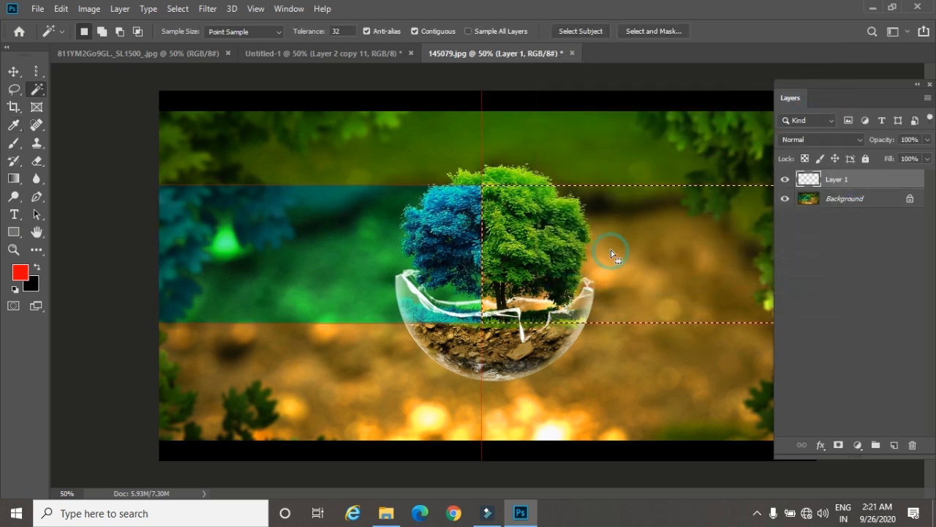
click(851, 201)
key(i)
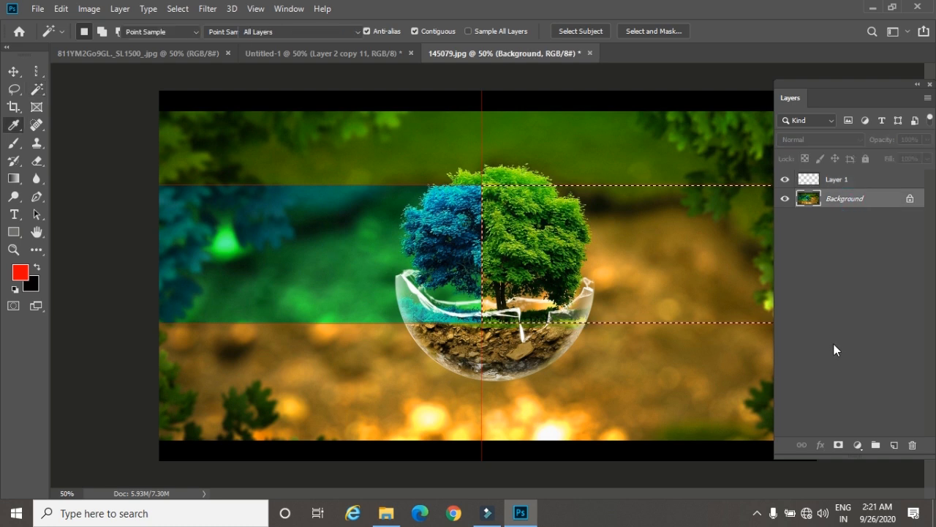
key(ctrl+u)
drag(658, 159, 621, 164)
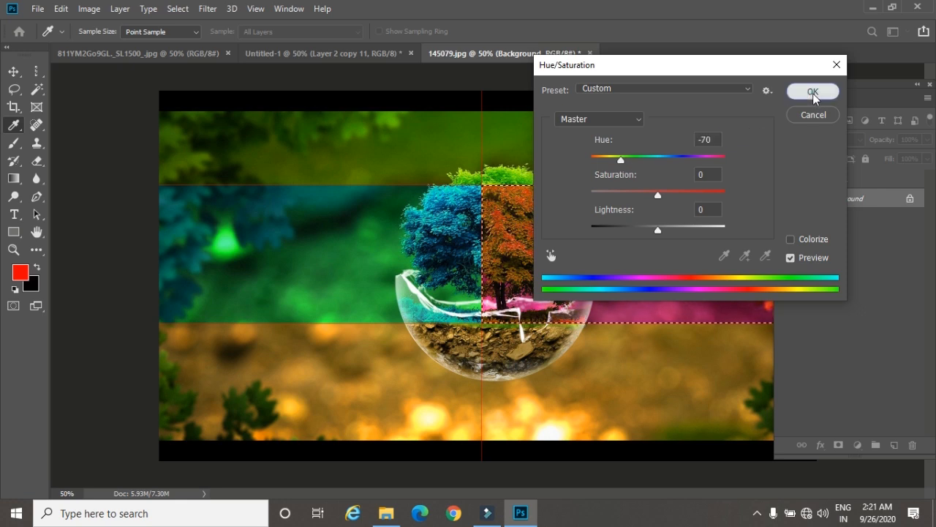
click(814, 91)
key(w)
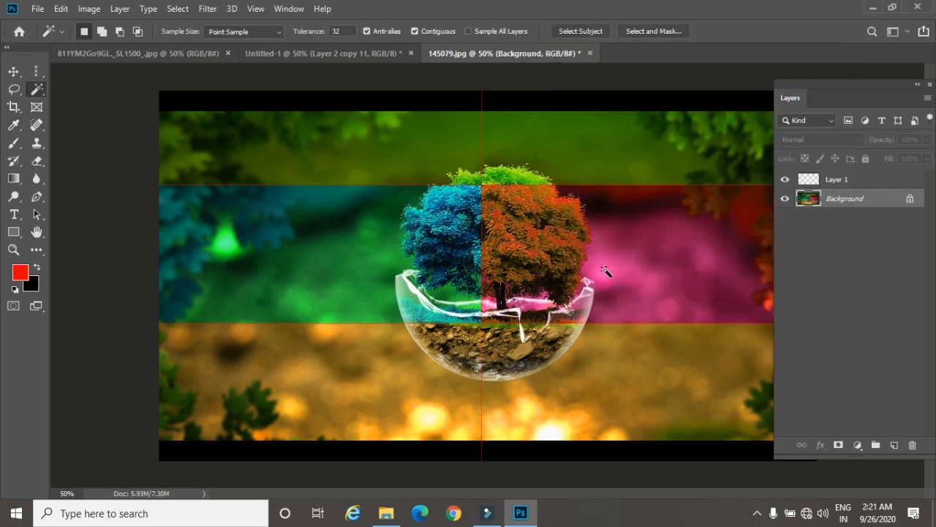
Step: Select the upper-right grid cell with the Magic Wand on Layer 1 and add a new layer for it
click(838, 182)
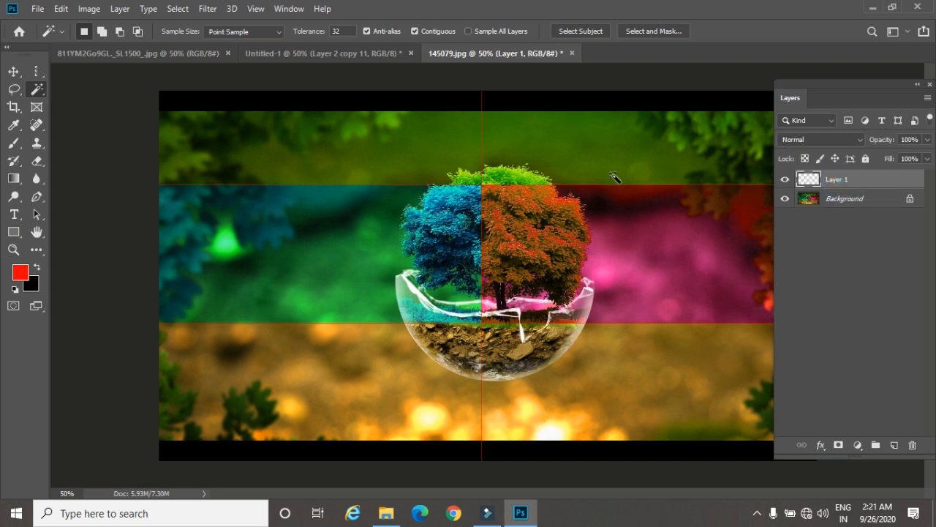
click(629, 148)
click(895, 445)
Step: Set the foreground color to dark green 054112, fill the selected upper-right cell with it, and deselect
click(19, 273)
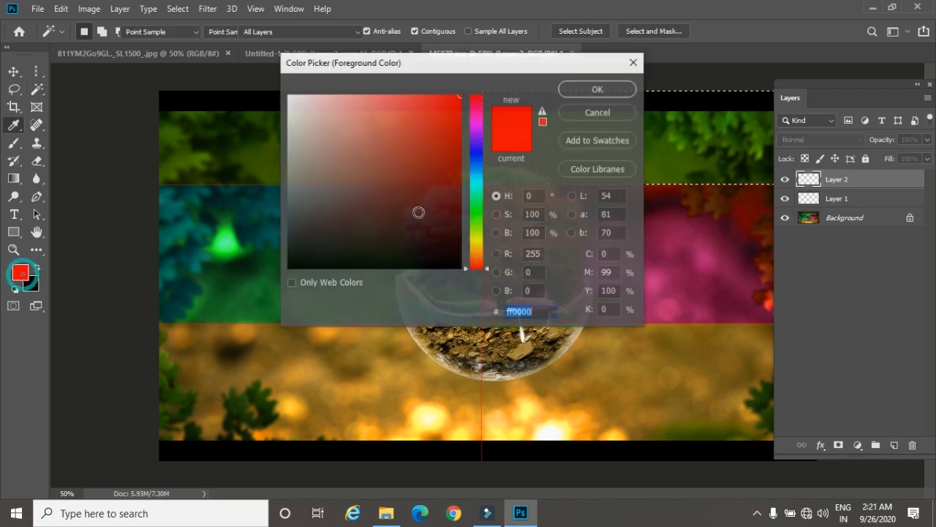
click(476, 204)
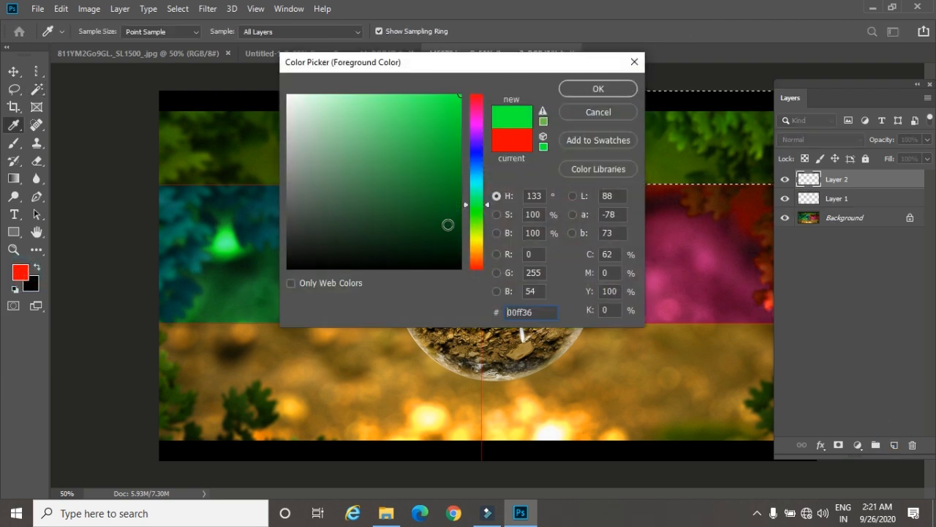
click(447, 224)
click(586, 91)
key(w)
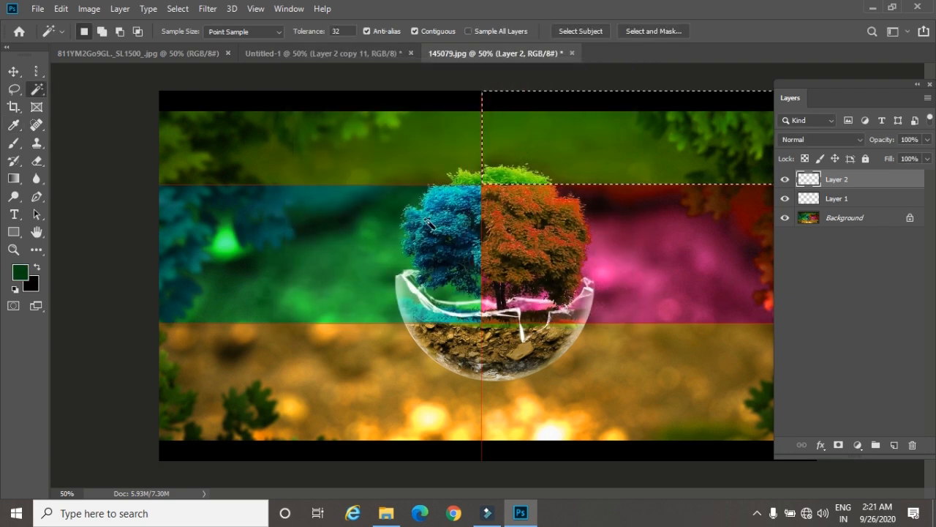
key(alt+BackSpace)
key(ctrl+d)
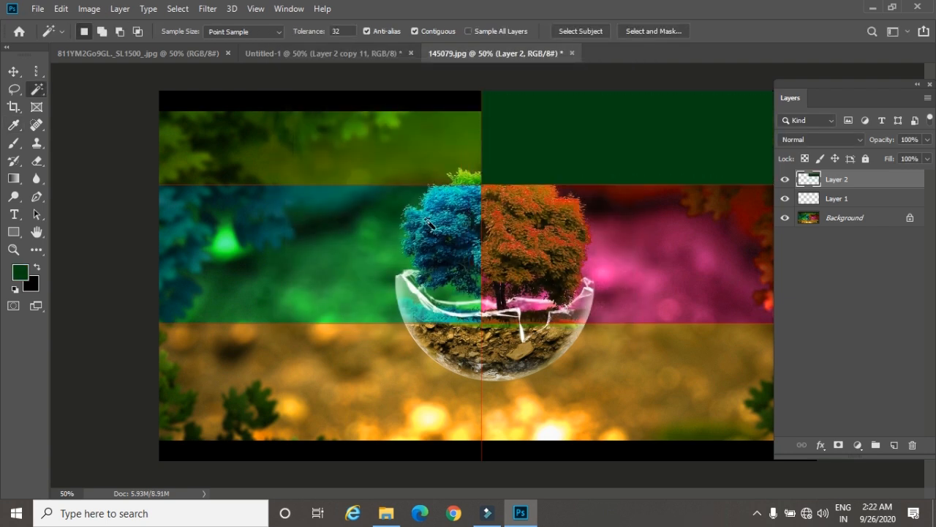
Step: Step through the blend modes for the dark green layer and set it to Lighter Color
click(825, 135)
click(825, 134)
key(Down)
key(Down)
key(Down)
key(Down)
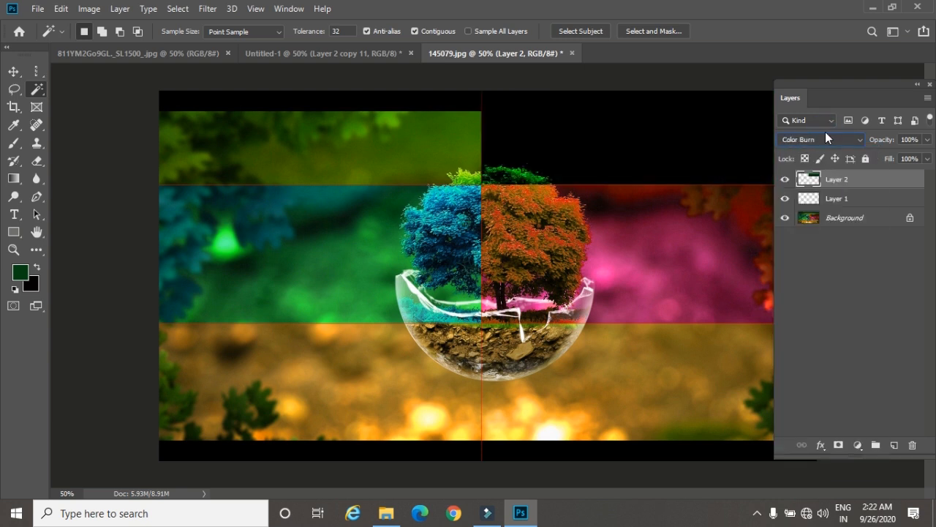
key(Down)
key(Down)
key(Down)
key(Down)
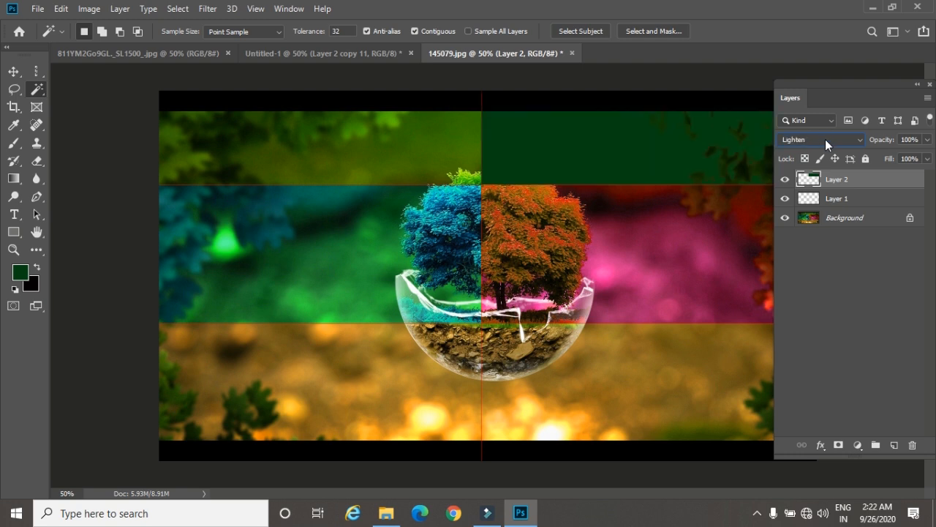
key(Down)
key(Down)
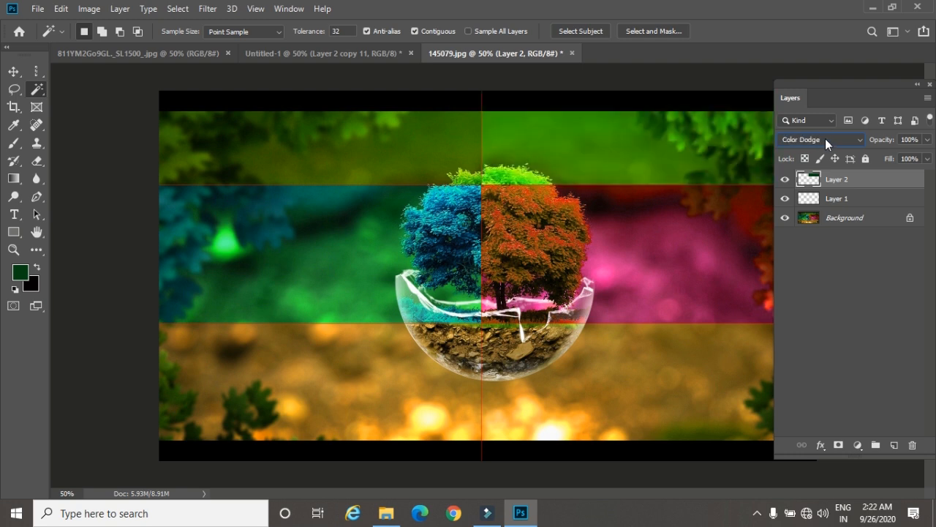
key(Down)
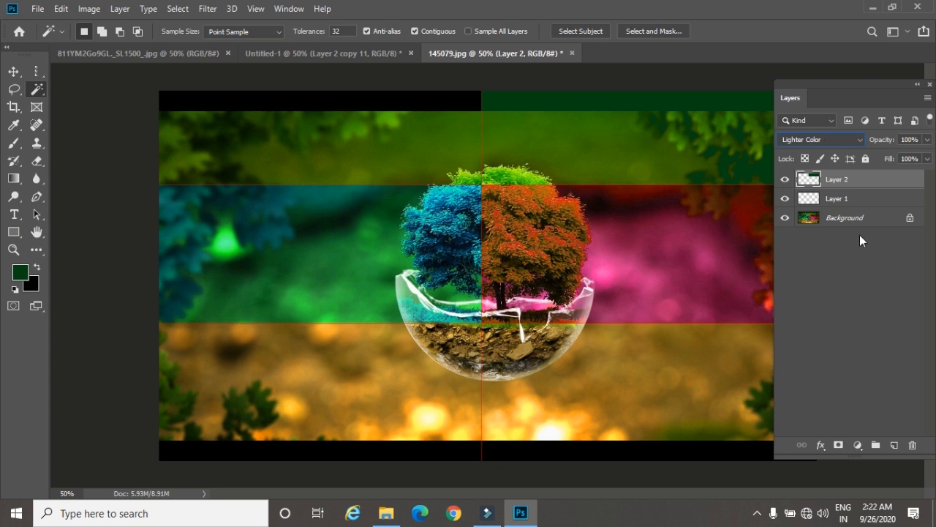
Step: Select the lower-left grid cell with the Magic Wand on Layer 1 and add a new layer for it
click(849, 207)
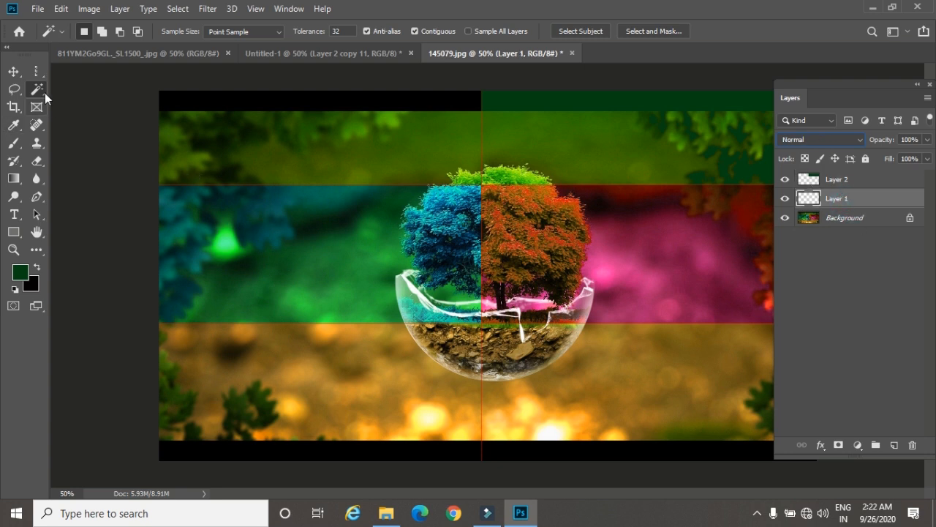
click(302, 345)
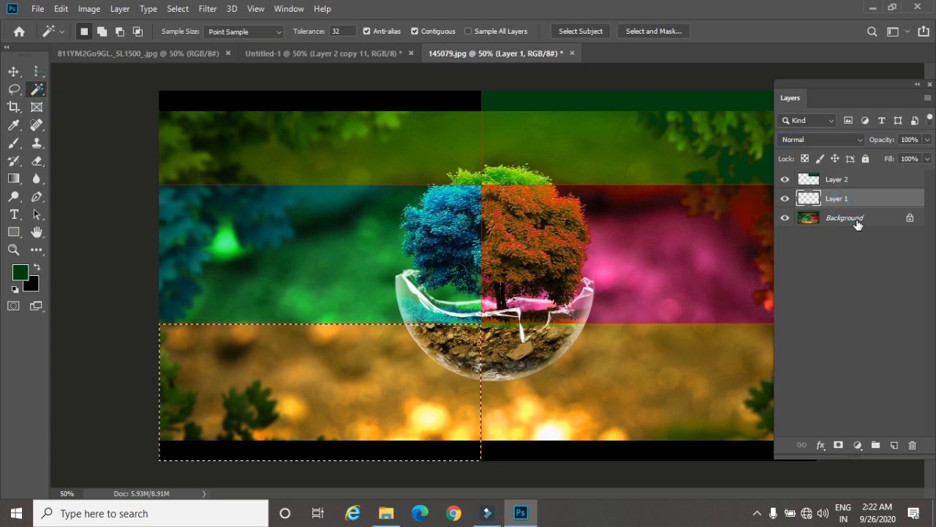
click(893, 447)
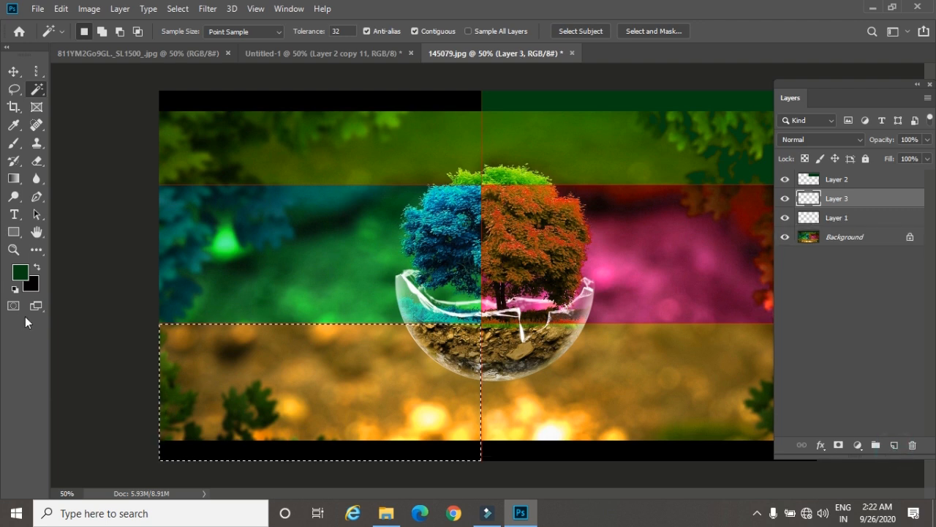
Step: Set the foreground color to blue-violet 4115c2, fill the selected lower-left cell with it, and deselect
click(27, 272)
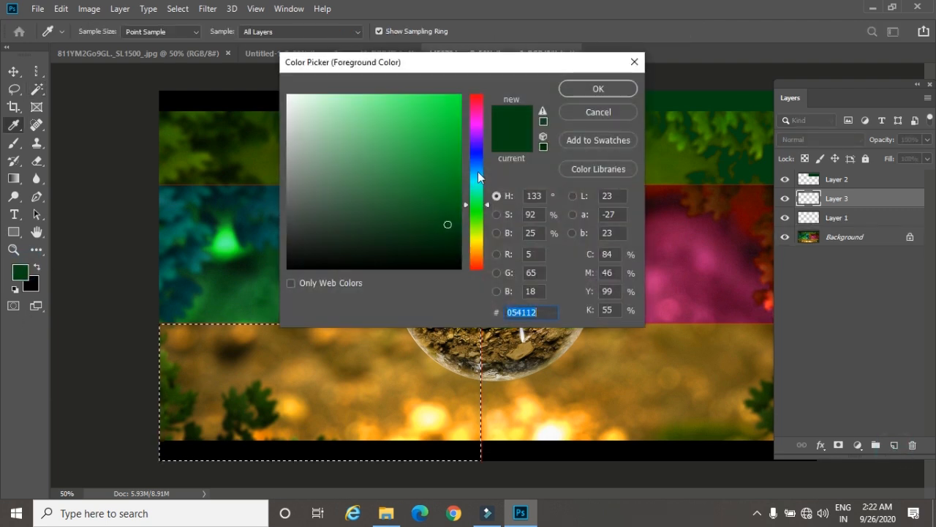
drag(476, 183, 479, 150)
click(443, 136)
click(598, 88)
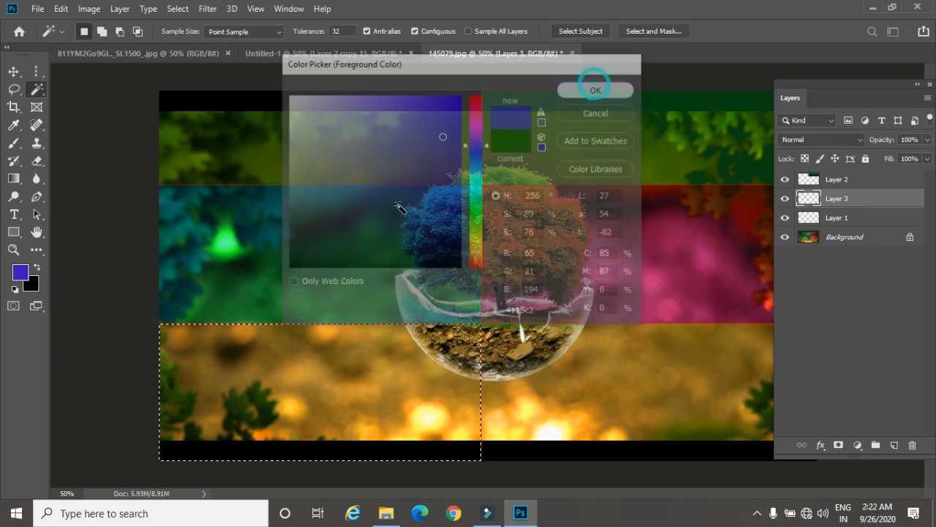
key(alt+BackSpace)
key(ctrl+d)
Step: Step through the blend modes for the blue-violet layer and set it to Soft Light
click(798, 140)
click(797, 139)
key(Down)
key(Down)
key(Down)
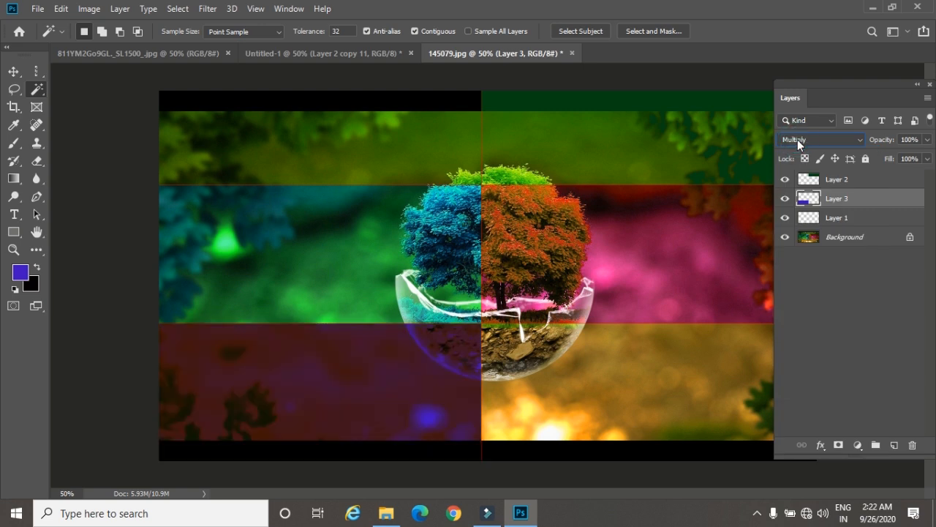
key(Down)
key(Down)
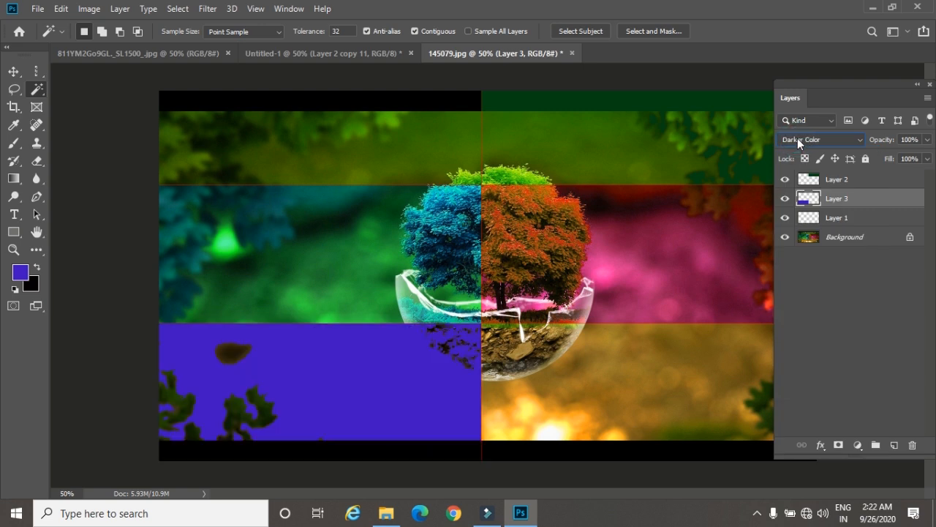
key(Down)
key(Down)
key(Down)
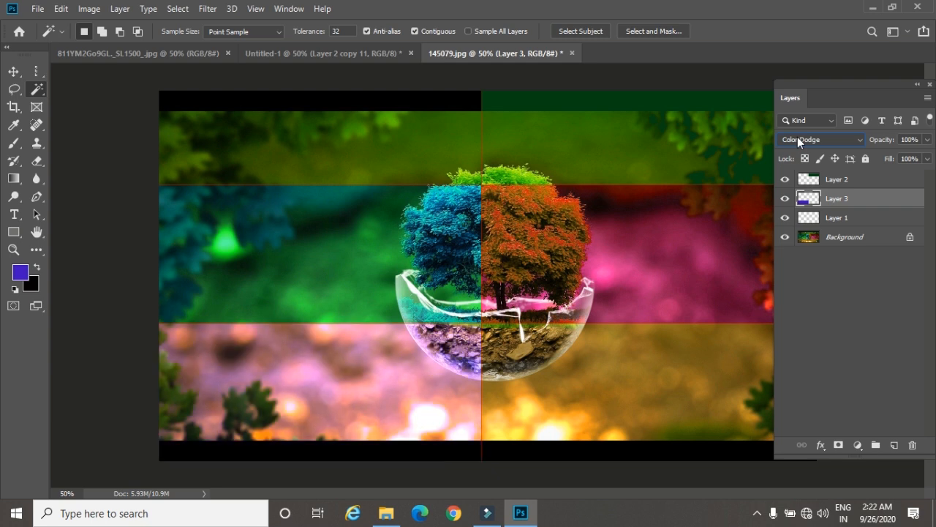
key(Down)
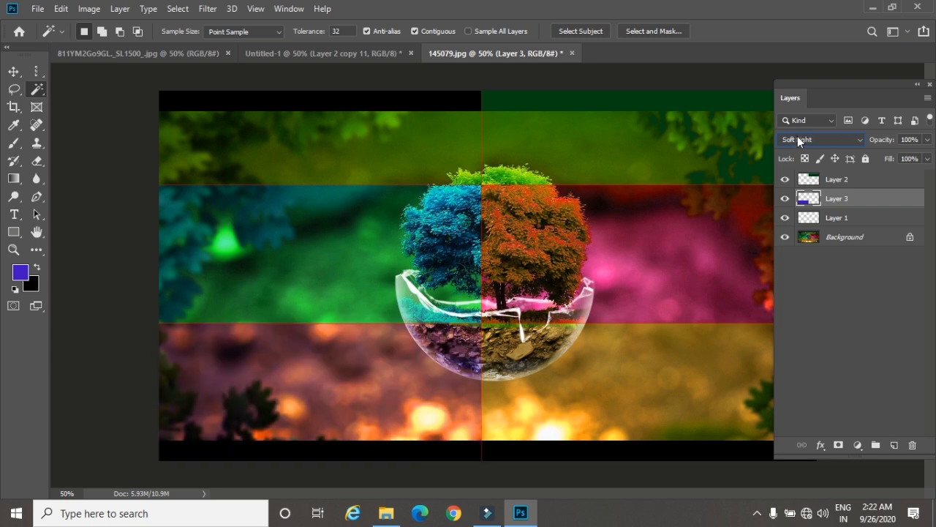
Step: Show the available marquee tool variants and minimize Photoshop to the desktop
click(36, 72)
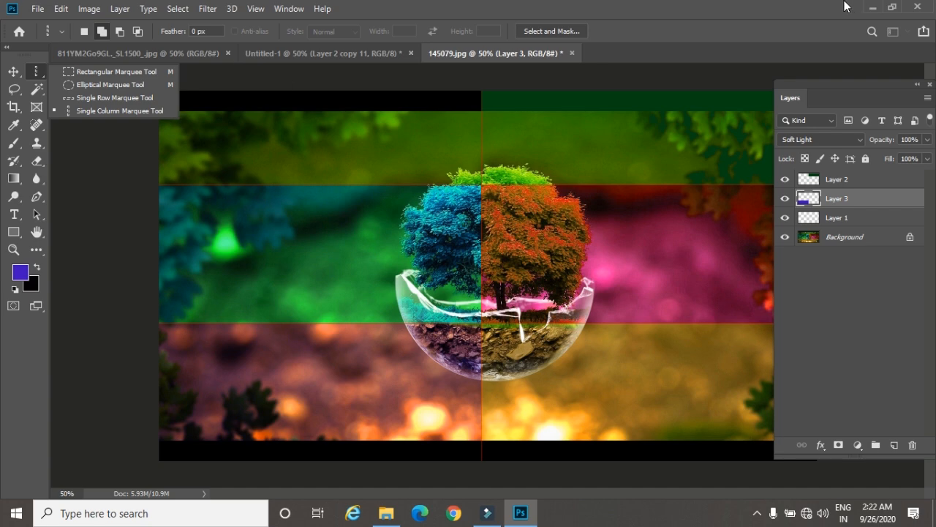
click(873, 7)
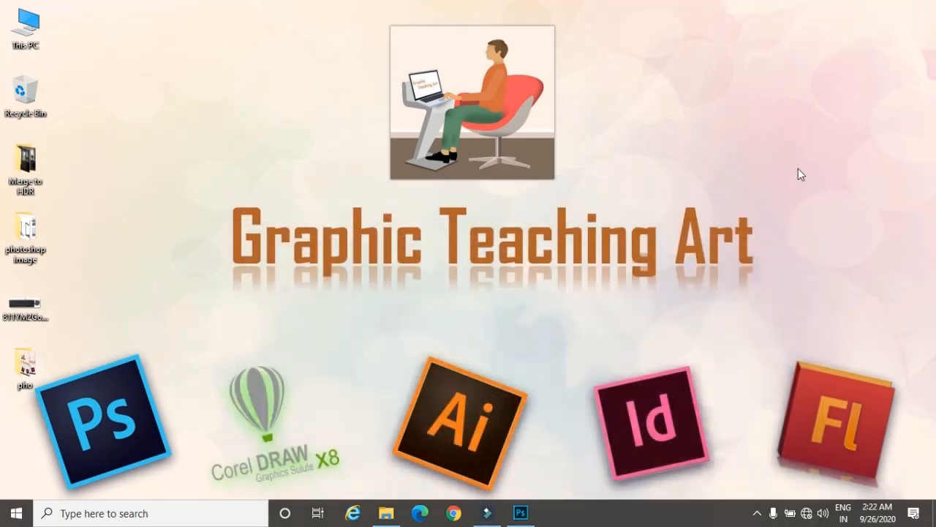